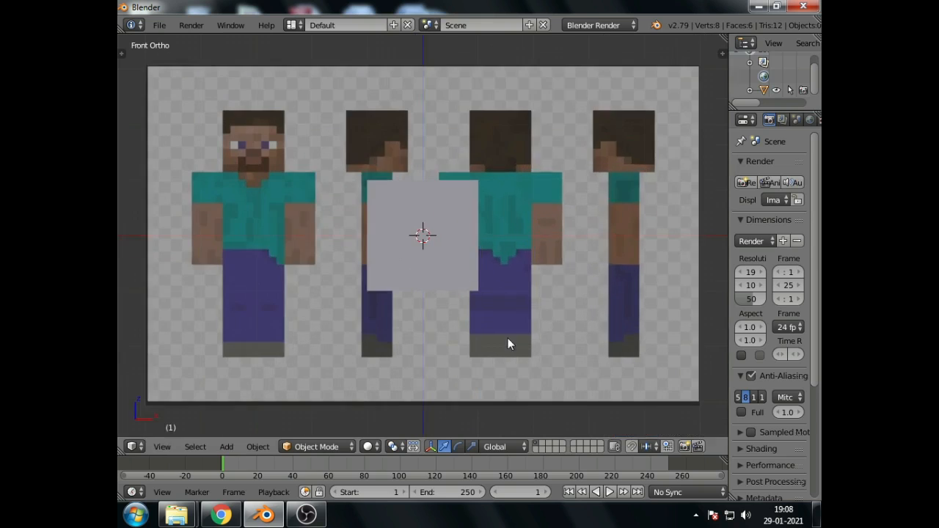
# - Move the cube up between the front and side reference figures and start editing its mesh
pyautogui.hotkey('shift', 'space')
pyautogui.rightClick(472, 218)
pyautogui.press('g')
pyautogui.click(406, 120)
pyautogui.press('Tab')
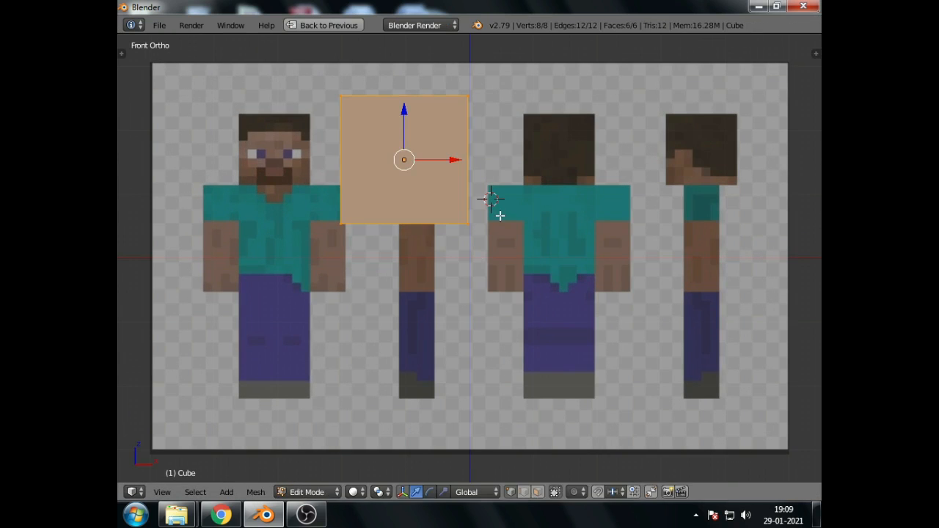
# - Add horizontal loop cuts that divide the cube's front into eight equal rows
pyautogui.hotkey('ctrl', 'r')
pyautogui.scroll(2, 486, 193)
pyautogui.click(486, 192)
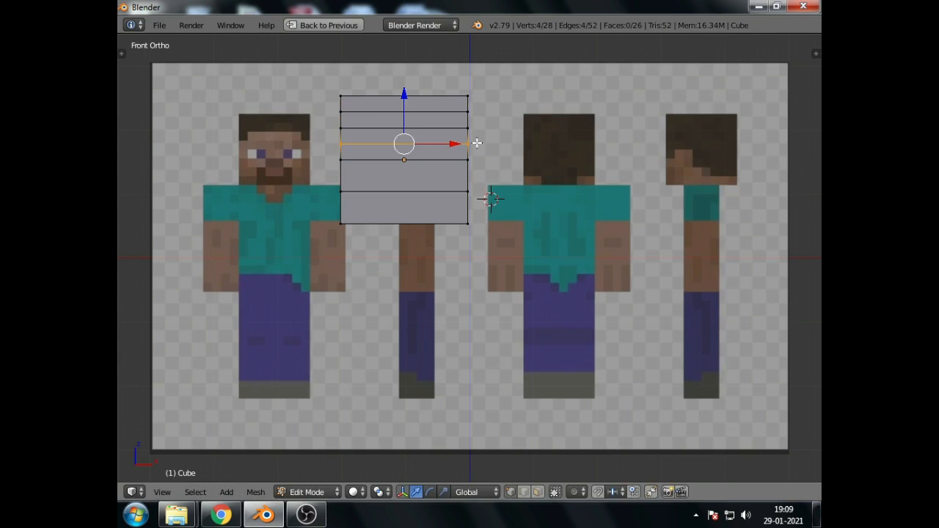
pyautogui.hotkey('ctrl', 'r')
pyautogui.doubleClick(478, 179)
# - Add vertical loop cuts that divide the cube's front into eight equal columns
pyautogui.hotkey('ctrl', 'r')
pyautogui.doubleClick(411, 247)
pyautogui.hotkey('ctrl', 'r')
pyautogui.doubleClick(423, 232)
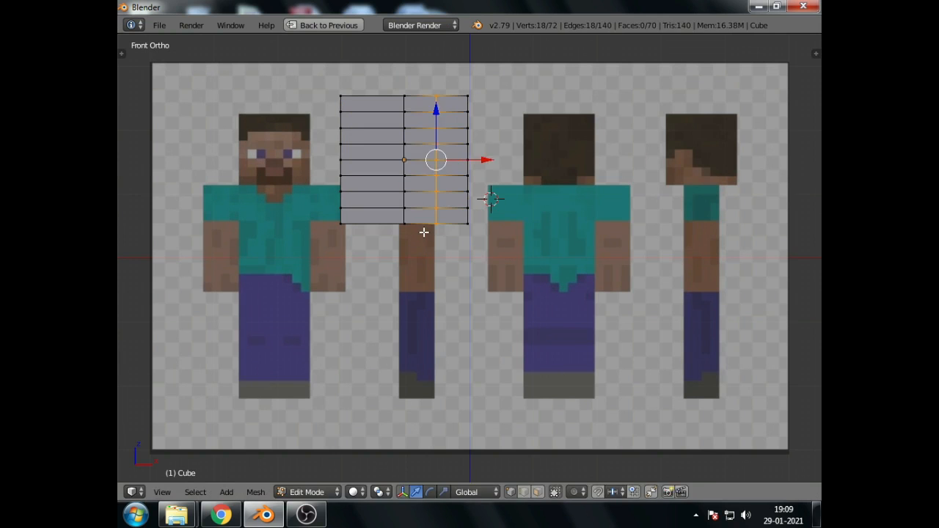
pyautogui.hotkey('ctrl', 'r')
pyautogui.doubleClick(425, 232)
pyautogui.hotkey('ctrl', 'r')
pyautogui.doubleClick(459, 232)
# - Add loop cuts across the cube's depth so its sides and top are also divided into eight equal strips
pyautogui.moveTo(520, 230); pyautogui.dragTo(404, 284, button='middle')
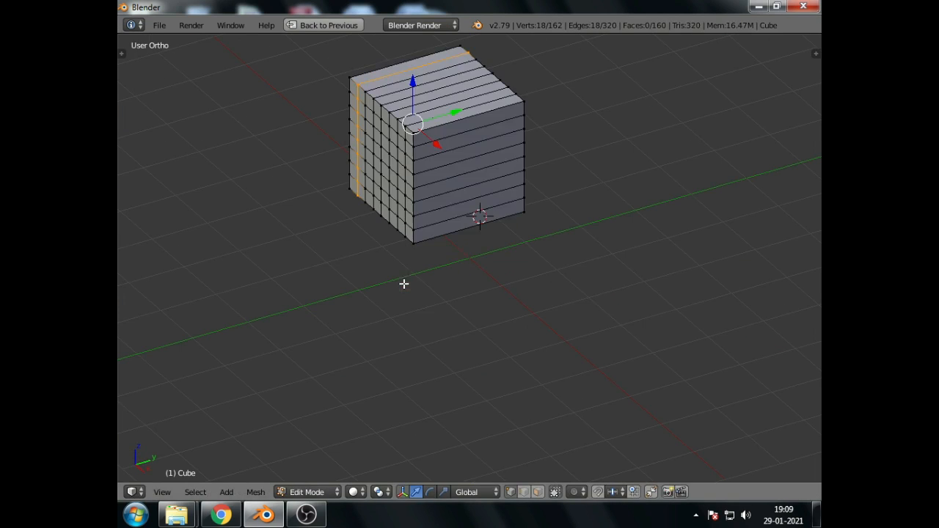
pyautogui.hotkey('ctrl', 'r')
pyautogui.doubleClick(494, 234)
pyautogui.hotkey('ctrl', 'r')
pyautogui.doubleClick(496, 233)
pyautogui.hotkey('ctrl', 'r')
pyautogui.doubleClick(505, 232)
pyautogui.hotkey('ctrl', 'r')
pyautogui.click(460, 248)
pyautogui.hotkey('ctrl', 'r')
pyautogui.doubleClick(456, 248)
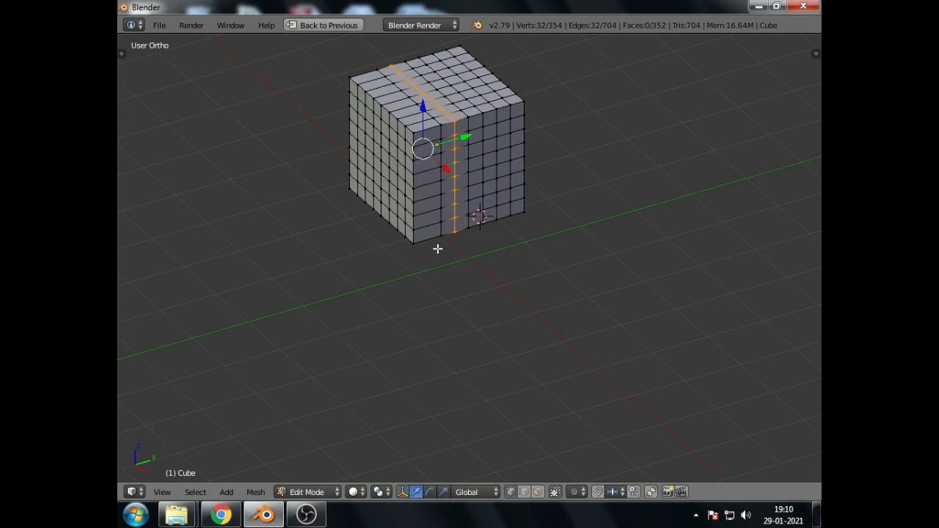
pyautogui.hotkey('ctrl', 'r')
pyautogui.doubleClick(436, 250)
# - Select the hair faces on the head's front in front view and set the base material's diffuse colour to off-white
pyautogui.press('KP_1')
pyautogui.click(537, 492)
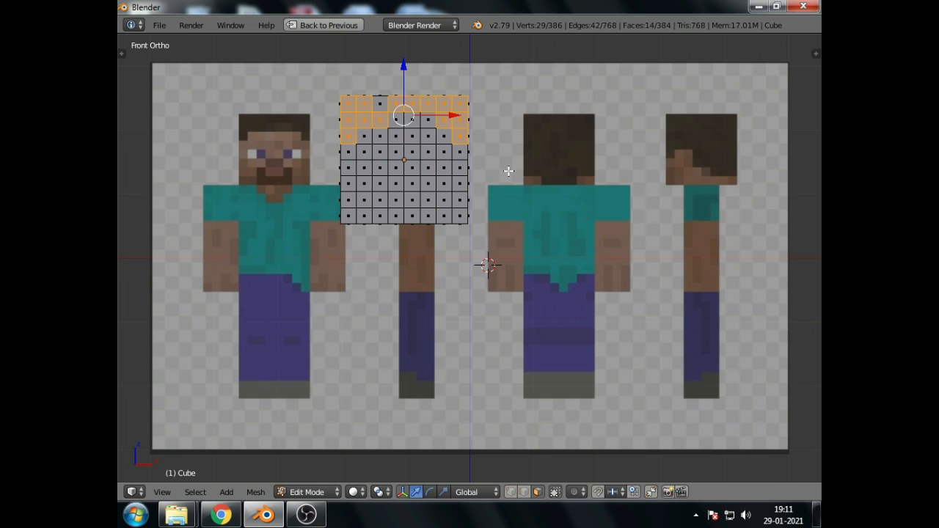
pyautogui.hotkey('shift', 'space')
pyautogui.moveTo(730, 220); pyautogui.dragTo(597, 213)
pyautogui.click(747, 120)
pyautogui.click(650, 395)
pyautogui.click(626, 295)
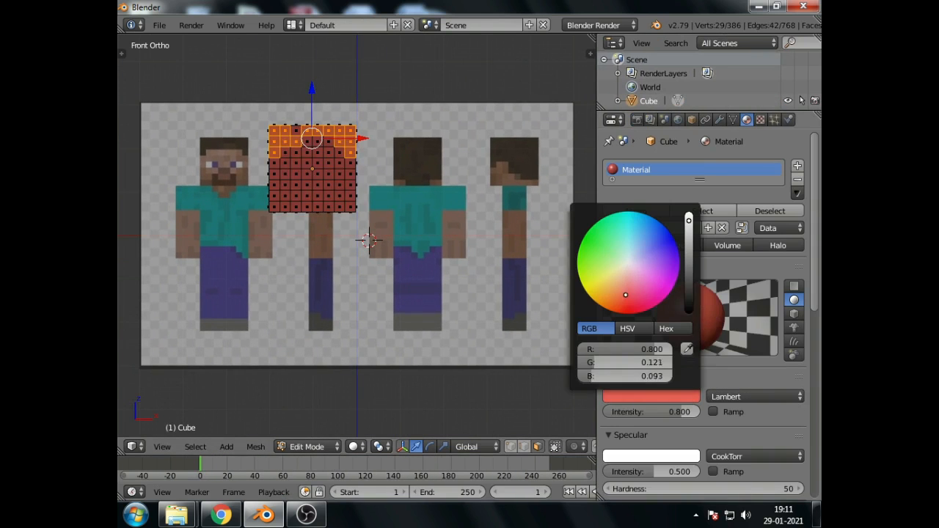
pyautogui.moveTo(626, 295); pyautogui.dragTo(627, 266)
# - Add a very dark red-brown material and assign it to the selected hair faces
pyautogui.click(797, 165)
pyautogui.click(658, 259)
pyautogui.click(650, 428)
pyautogui.moveTo(627, 312); pyautogui.dragTo(622, 334)
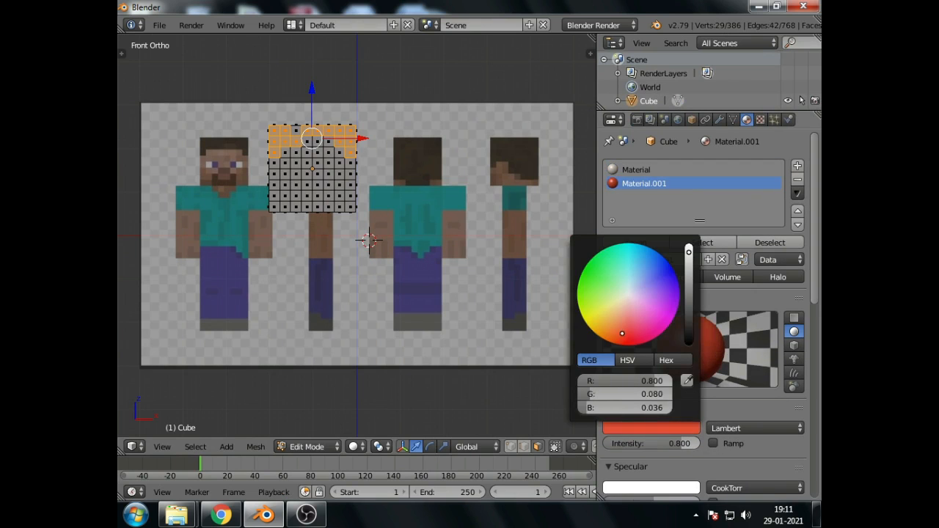
pyautogui.moveTo(688, 264); pyautogui.dragTo(689, 319)
pyautogui.click(635, 242)
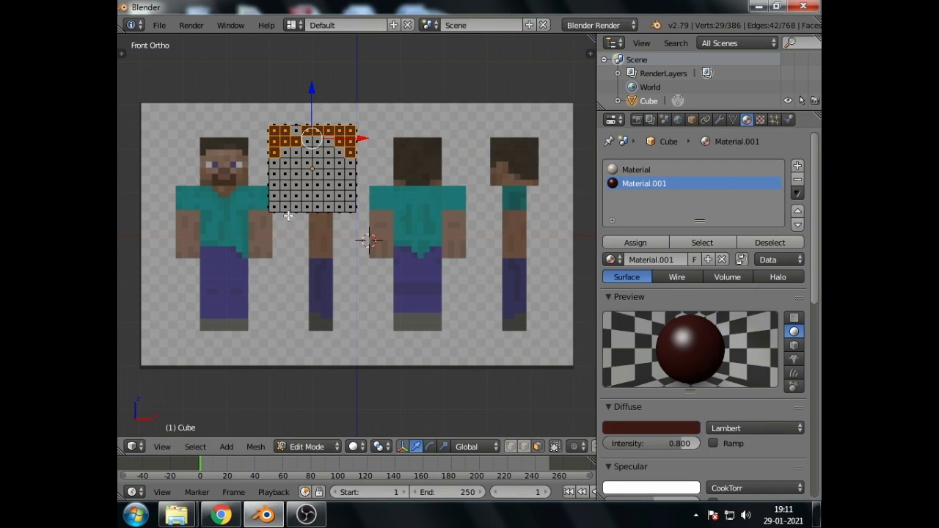
# - Select two fringe accent faces and the U-shaped beard faces, and assign them a new dark brown material
pyautogui.press('KP_Decimal')
pyautogui.scroll(-2, 316, 244)
pyautogui.keyDown('shift'); pyautogui.moveTo(262, 234); pyautogui.dragTo(328, 234, button='middle'); pyautogui.keyUp('shift')
pyautogui.click(410, 235)
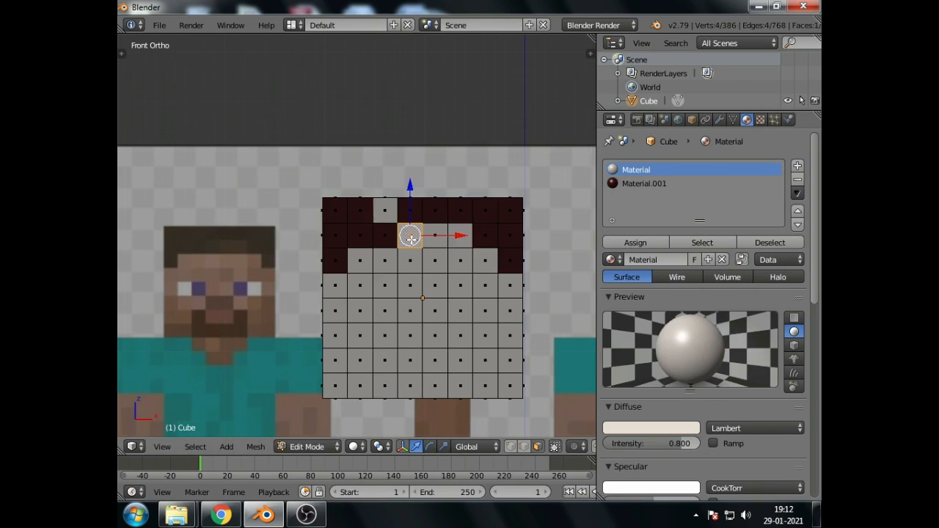
pyautogui.keyDown('shift'); pyautogui.click(384, 210); pyautogui.keyUp('shift')
pyautogui.keyDown('shift'); pyautogui.click(385, 360); pyautogui.keyUp('shift')
pyautogui.keyDown('shift'); pyautogui.click(385, 385); pyautogui.keyUp('shift')
pyautogui.keyDown('shift'); pyautogui.click(410, 384); pyautogui.keyUp('shift')
pyautogui.click(796, 166)
pyautogui.click(672, 260)
pyautogui.click(653, 428)
pyautogui.moveTo(627, 308); pyautogui.dragTo(622, 317)
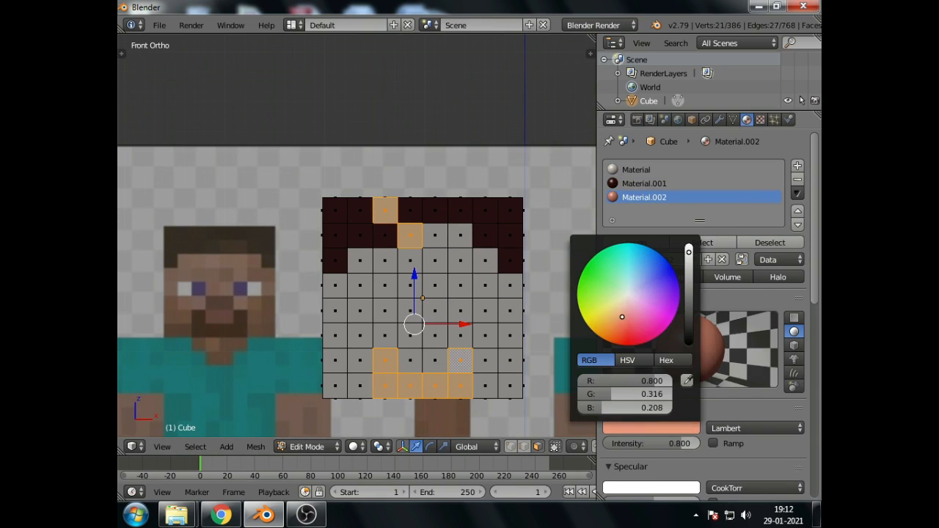
pyautogui.moveTo(691, 252); pyautogui.dragTo(689, 312)
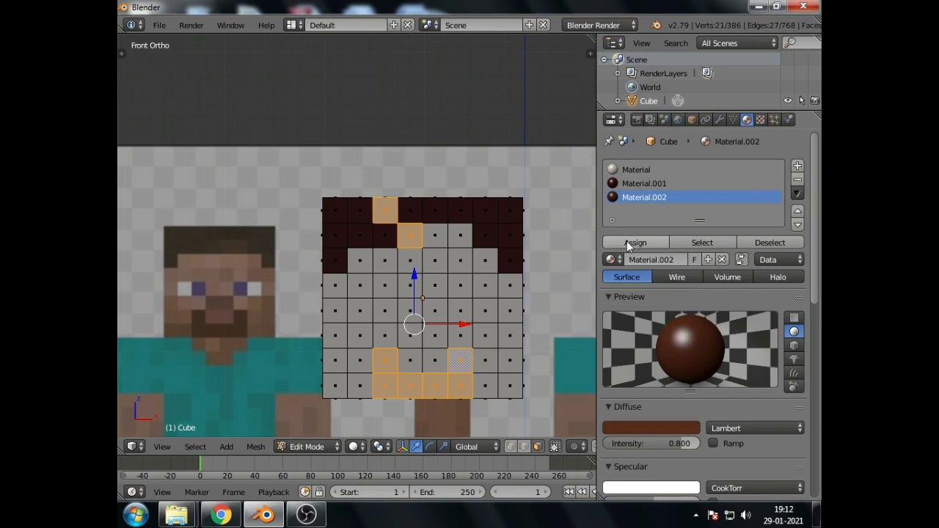
pyautogui.click(627, 244)
# - Assign a new muted brown material to the two centre faces just above the beard
pyautogui.rightClick(410, 335)
pyautogui.keyDown('shift'); pyautogui.rightClick(435, 335); pyautogui.keyUp('shift')
pyautogui.click(796, 166)
pyautogui.click(672, 260)
pyautogui.click(654, 428)
pyautogui.click(621, 320)
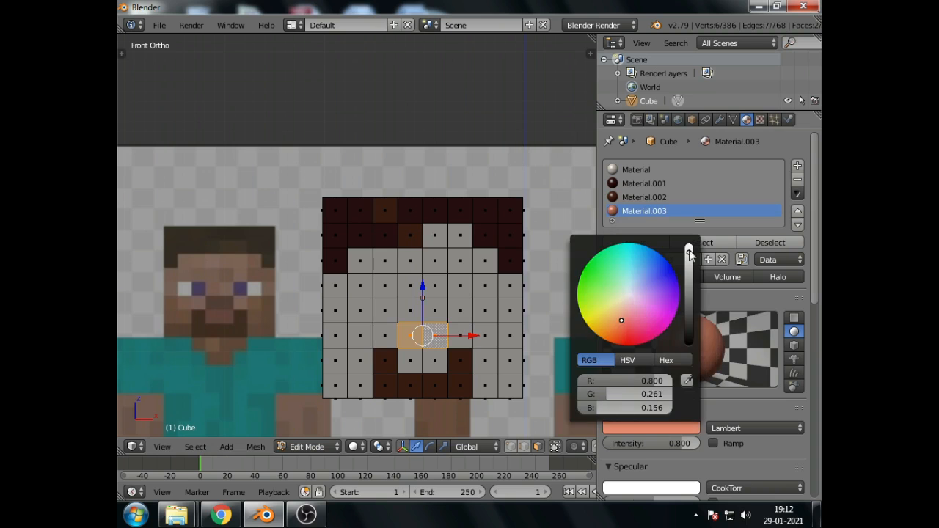
pyautogui.moveTo(689, 253); pyautogui.dragTo(689, 306)
pyautogui.click(628, 242)
# - Assign a new lighter brown material to the two open fringe faces in the second row
pyautogui.rightClick(435, 236)
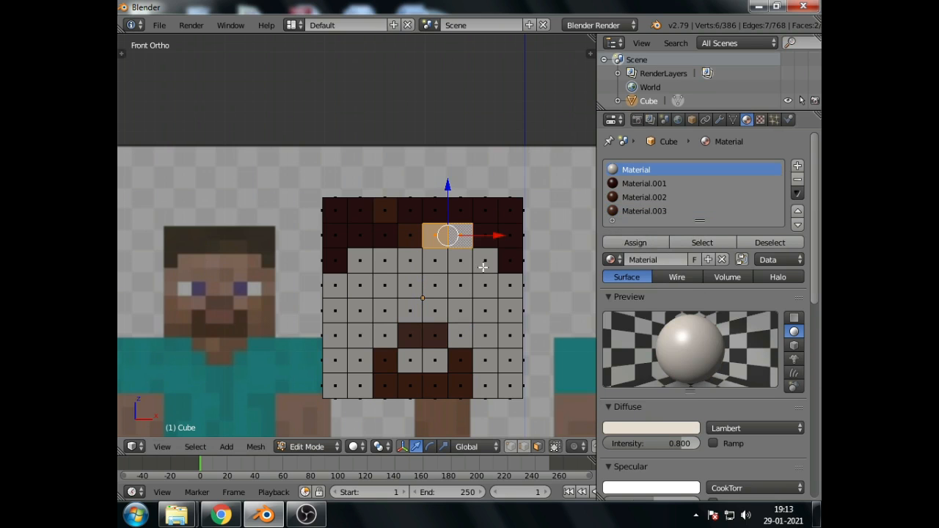
pyautogui.click(796, 166)
pyautogui.click(672, 268)
pyautogui.click(651, 437)
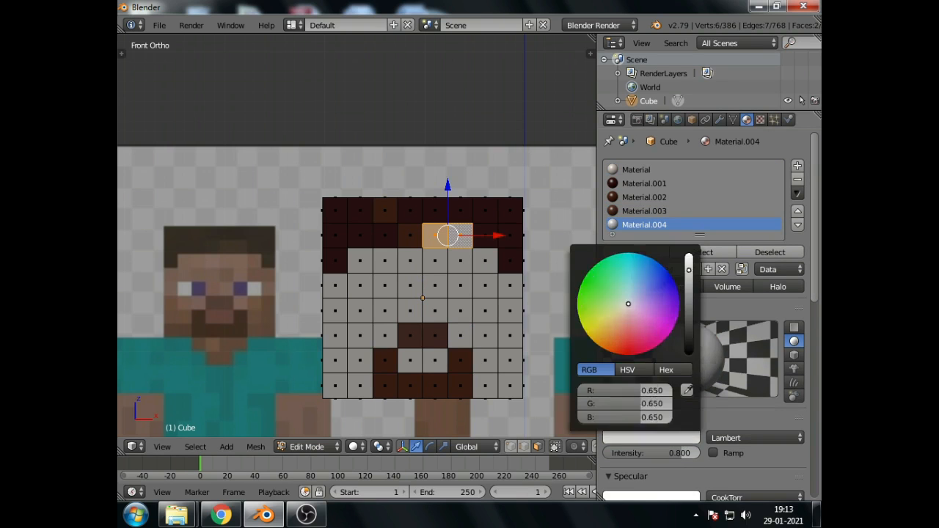
pyautogui.click(624, 317)
pyautogui.moveTo(689, 259); pyautogui.dragTo(689, 312)
pyautogui.click(633, 252)
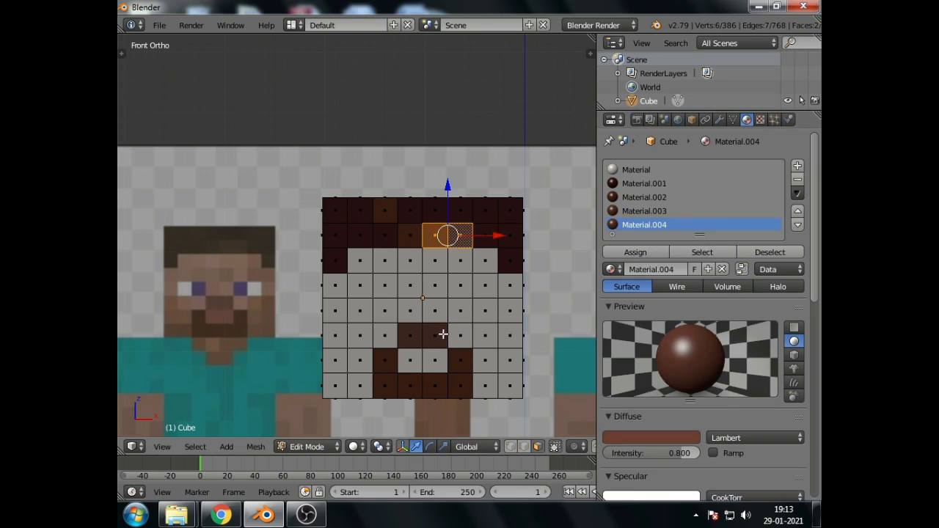
# - Select the beard faces and the neighbouring fringe accent face and reassign their dark brown material
pyautogui.keyDown('shift'); pyautogui.rightClick(385, 360); pyautogui.keyUp('shift')
pyautogui.keyDown('shift'); pyautogui.rightClick(385, 385); pyautogui.keyUp('shift')
pyautogui.keyDown('shift'); pyautogui.rightClick(410, 385); pyautogui.keyUp('shift')
pyautogui.keyDown('shift'); pyautogui.rightClick(435, 385); pyautogui.keyUp('shift')
pyautogui.keyDown('shift'); pyautogui.rightClick(460, 383); pyautogui.keyUp('shift')
pyautogui.keyDown('shift'); pyautogui.rightClick(460, 360); pyautogui.keyUp('shift')
pyautogui.keyDown('shift'); pyautogui.rightClick(410, 236); pyautogui.keyUp('shift')
pyautogui.click(635, 252)
# - Darken the beard material to a deeper brown and shift the two lighter fringe faces' material to a warmer brown
pyautogui.rightClick(410, 235)
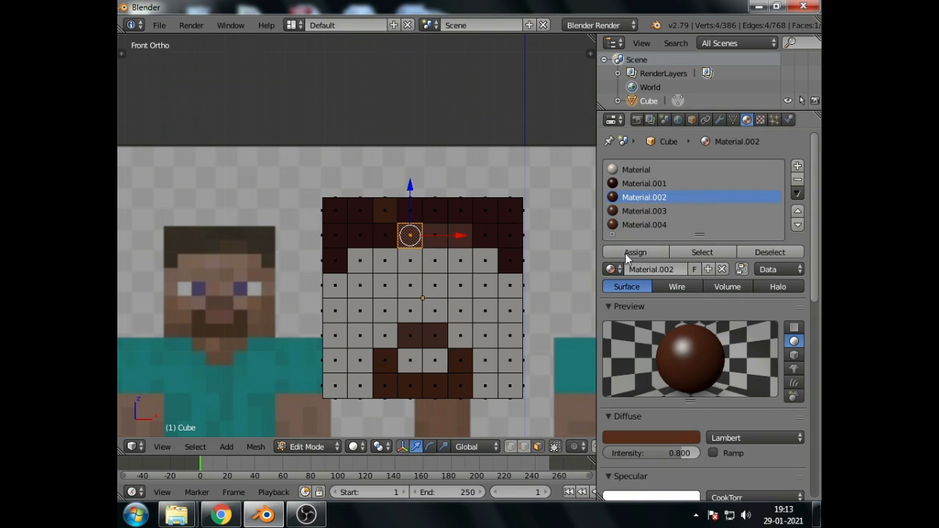
pyautogui.click(651, 437)
pyautogui.moveTo(688, 327); pyautogui.dragTo(689, 329)
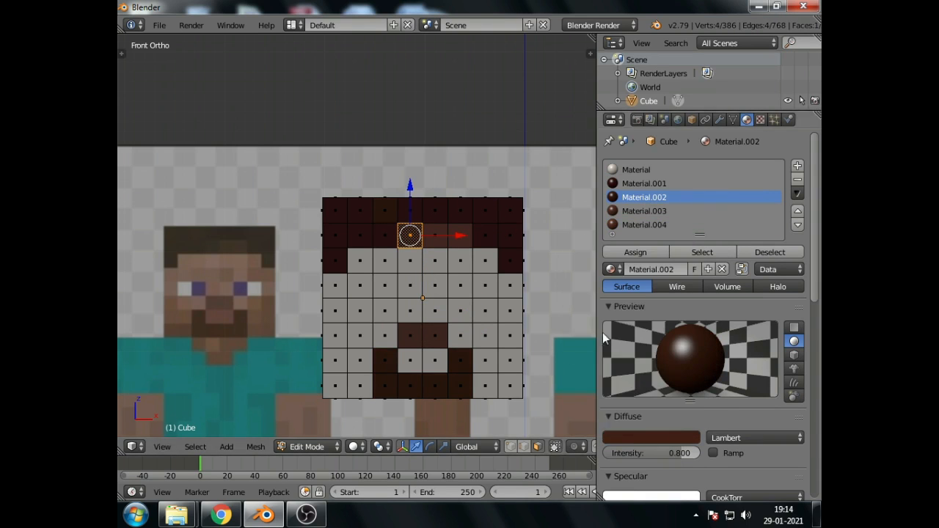
pyautogui.click(635, 435)
pyautogui.moveTo(618, 337); pyautogui.dragTo(622, 337)
pyautogui.click(634, 433)
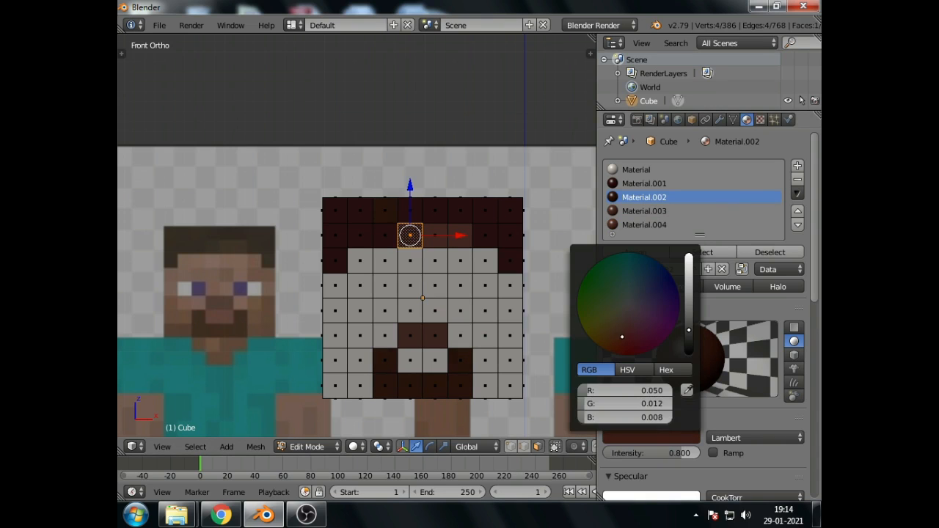
pyautogui.rightClick(435, 235)
pyautogui.click(651, 437)
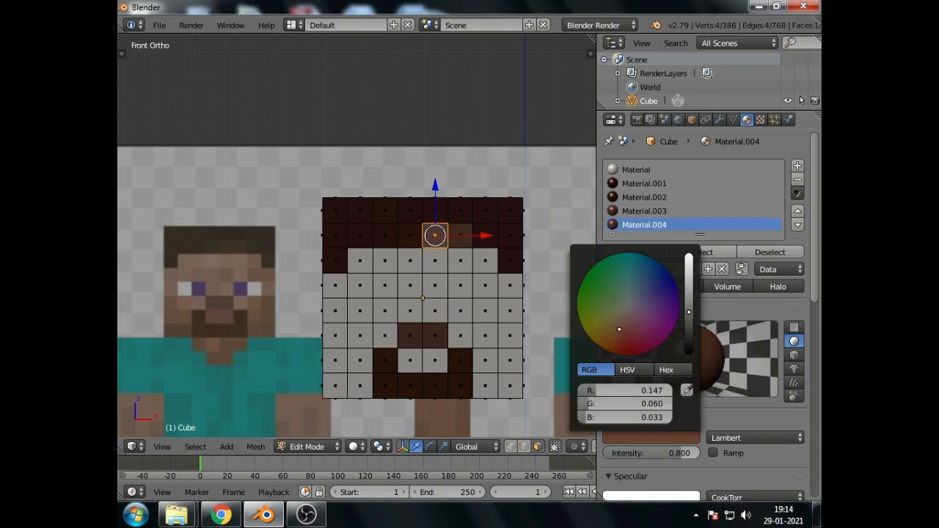
# - Select the four eye faces in the fifth row and add a new white material
pyautogui.rightClick(461, 311)
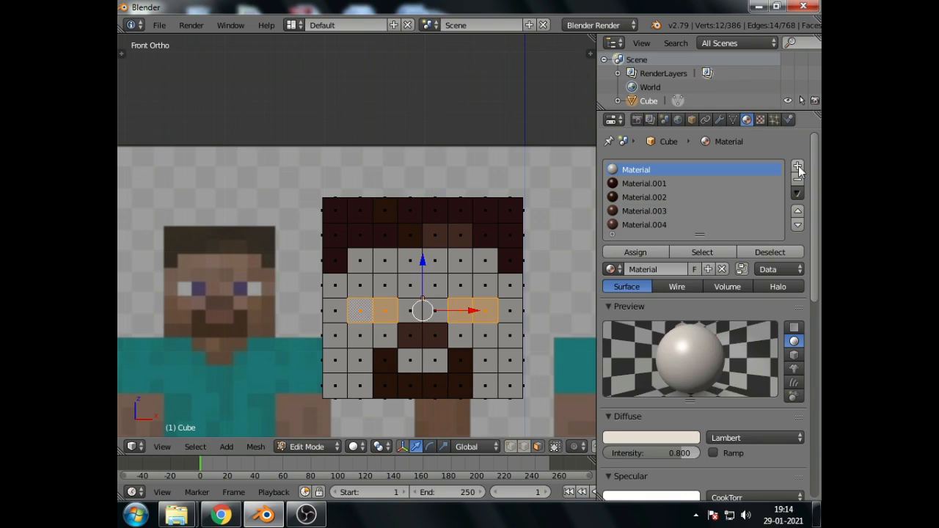
pyautogui.click(797, 167)
pyautogui.click(686, 269)
# - Assign a new violet material to the two inner eye faces
pyautogui.rightClick(459, 307)
pyautogui.keyDown('shift'); pyautogui.rightClick(384, 311); pyautogui.keyUp('shift')
pyautogui.click(798, 166)
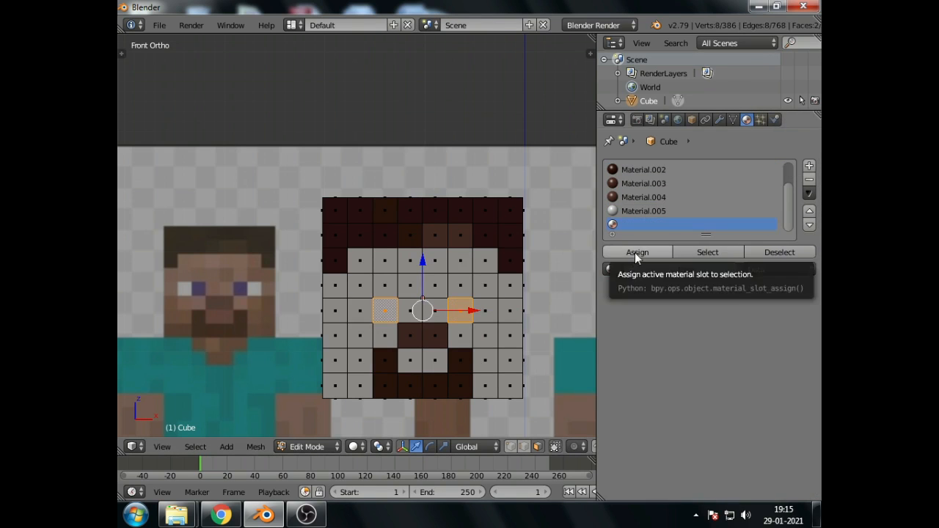
pyautogui.click(636, 252)
pyautogui.click(686, 269)
pyautogui.click(651, 438)
pyautogui.click(616, 301)
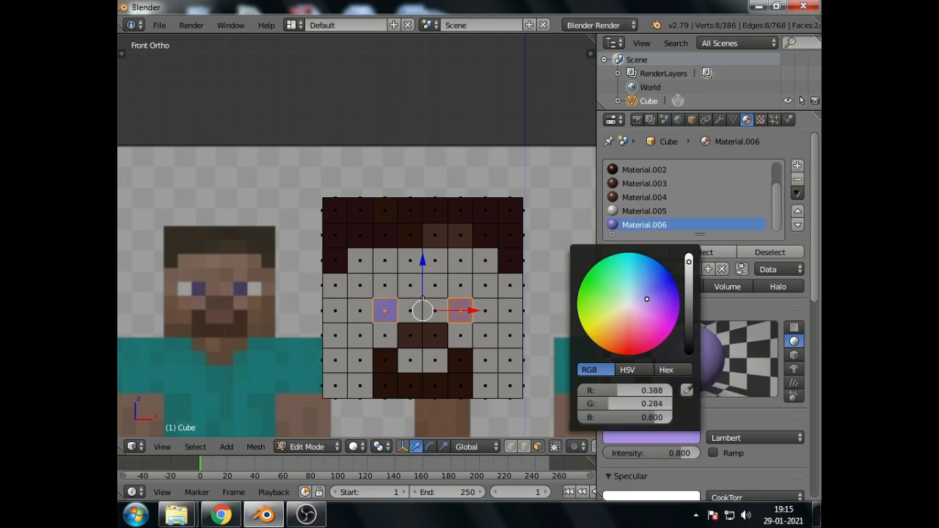
# - Select the shaded temple, cheek and jaw-edge faces and give them a new orange-brown material
pyautogui.rightClick(510, 336)
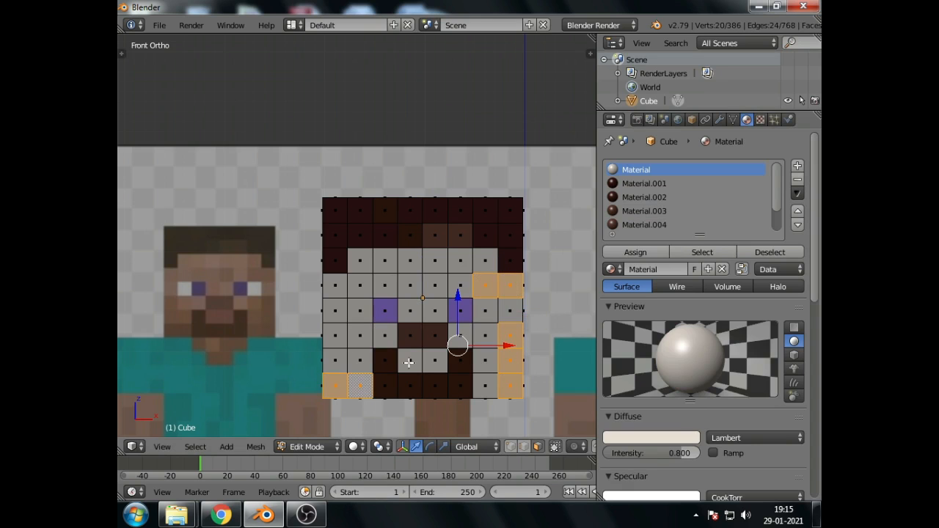
pyautogui.keyDown('shift'); pyautogui.rightClick(339, 385); pyautogui.keyUp('shift')
pyautogui.keyDown('shift'); pyautogui.rightClick(358, 361); pyautogui.keyUp('shift')
pyautogui.keyDown('shift'); pyautogui.rightClick(336, 360); pyautogui.keyUp('shift')
pyautogui.keyDown('shift'); pyautogui.rightClick(336, 336); pyautogui.keyUp('shift')
pyautogui.click(797, 165)
pyautogui.click(686, 269)
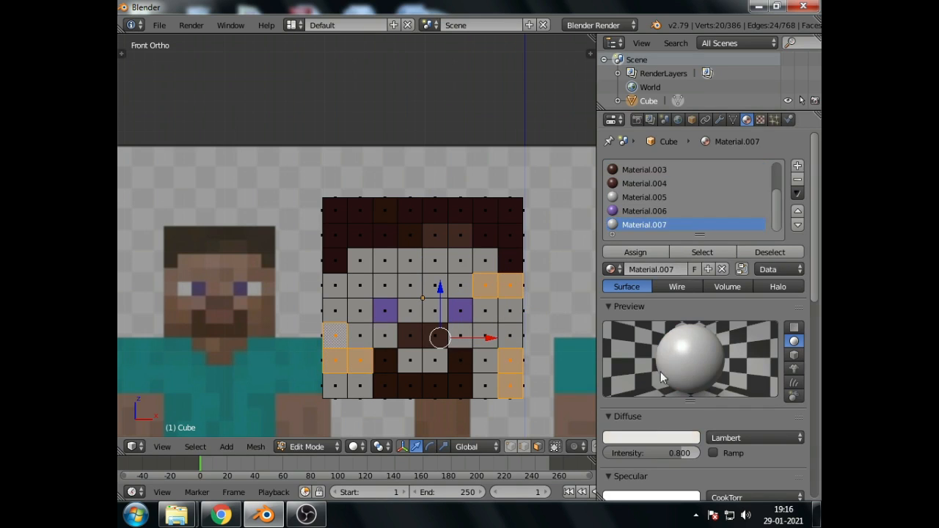
pyautogui.click(651, 437)
pyautogui.click(628, 321)
pyautogui.moveTo(688, 263); pyautogui.dragTo(688, 284)
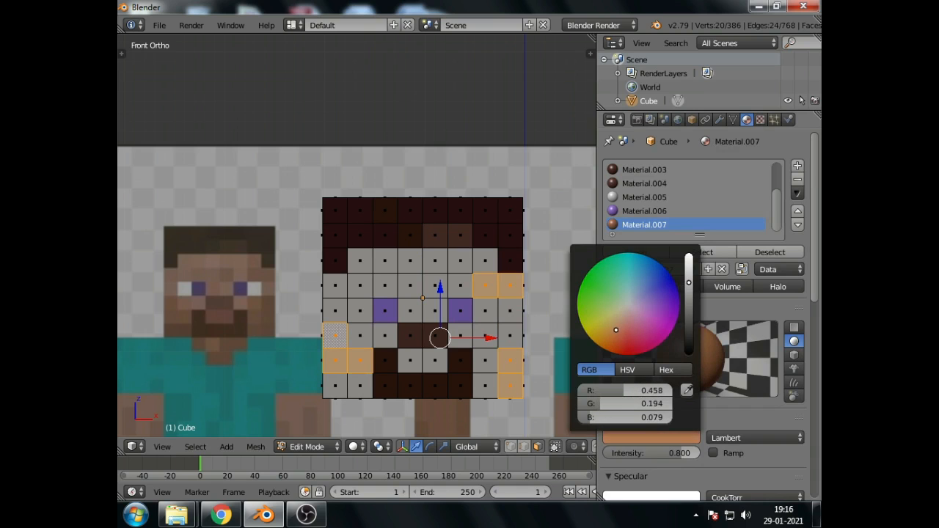
# - Select two lower corner faces and one cheek-edge face, and set the base material's diffuse colour to RGB 0.800, 0.375, 0.218
pyautogui.rightClick(335, 385)
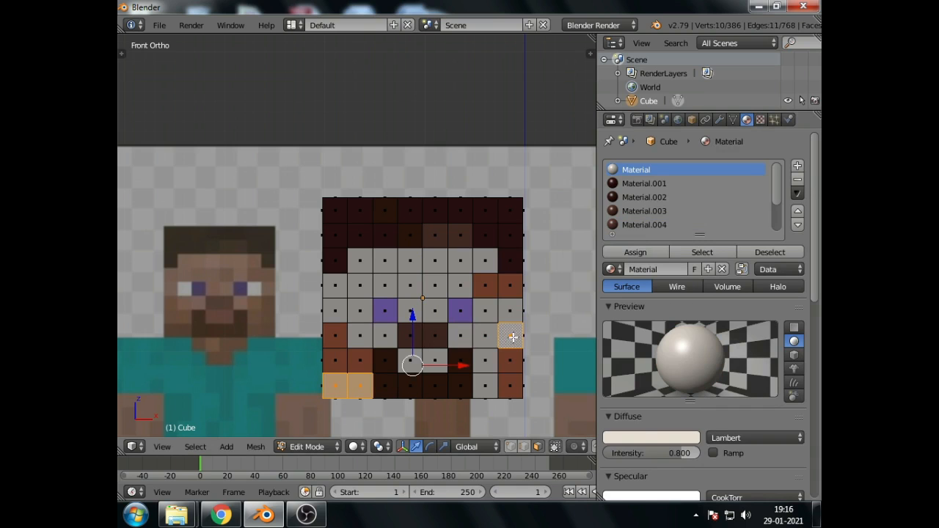
pyautogui.click(652, 437)
pyautogui.click(617, 331)
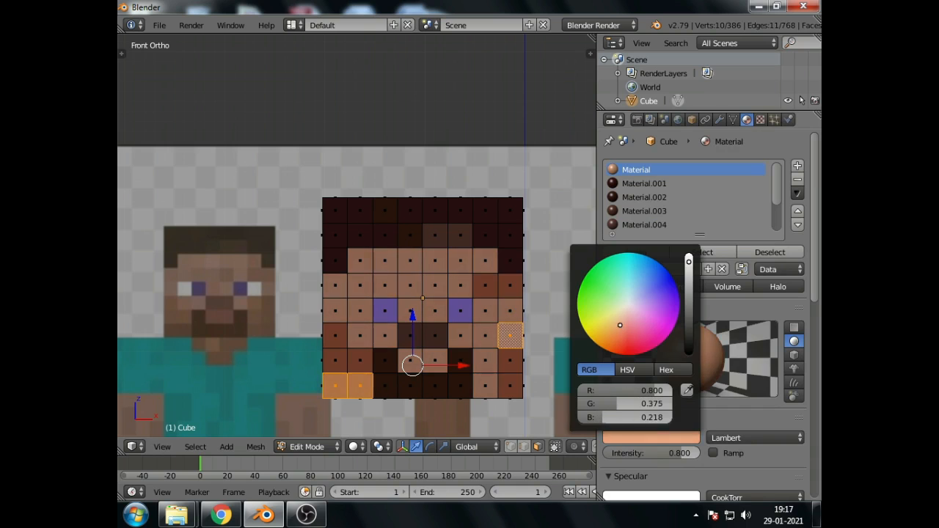
# - Assign the selected corner and cheek-edge faces a new reddish-brown material with diffuse RGB 0.402, 0.097, 0.058
pyautogui.scroll(-4, 660, 202)
pyautogui.click(644, 224)
pyautogui.click(652, 437)
pyautogui.click(622, 334)
pyautogui.moveTo(689, 260); pyautogui.dragTo(689, 287)
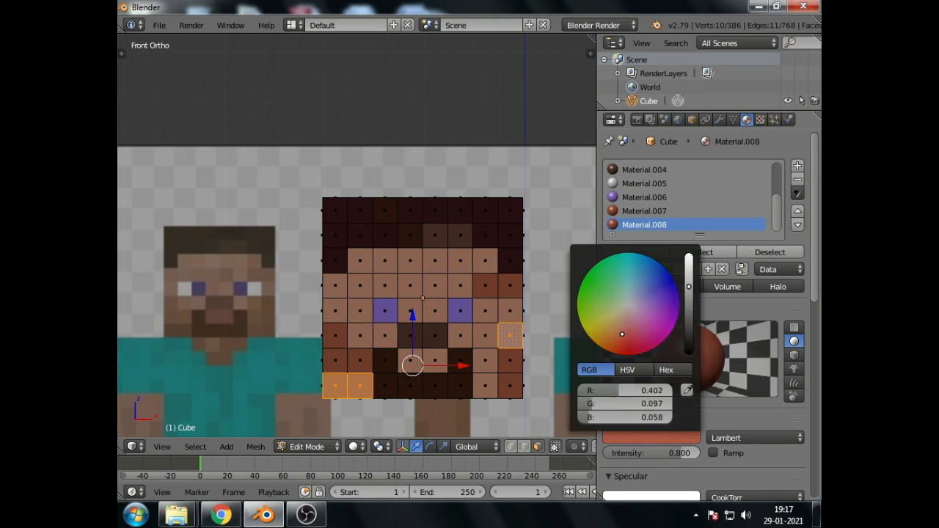
pyautogui.click(633, 252)
# - Select one forehead face and three cheek faces and give them a new muted brown material
pyautogui.rightClick(480, 334)
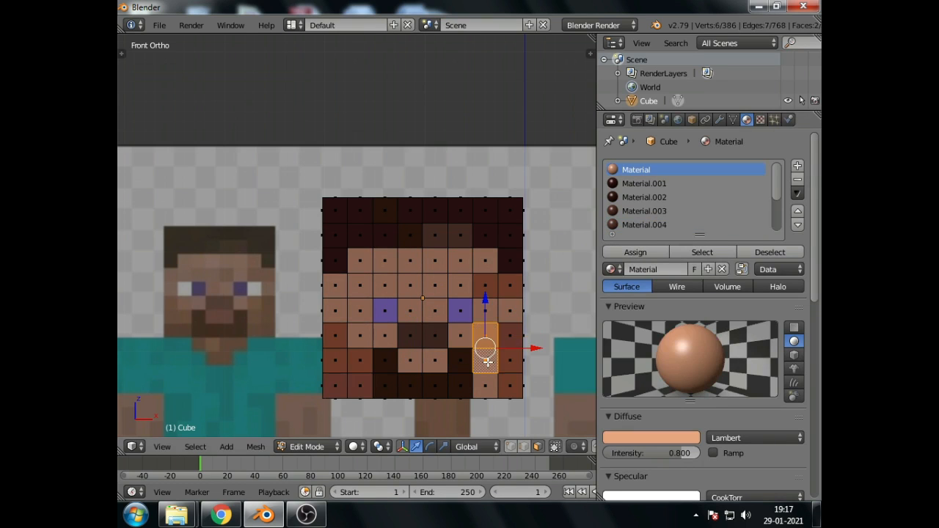
pyautogui.keyDown('shift'); pyautogui.rightClick(337, 361); pyautogui.keyUp('shift')
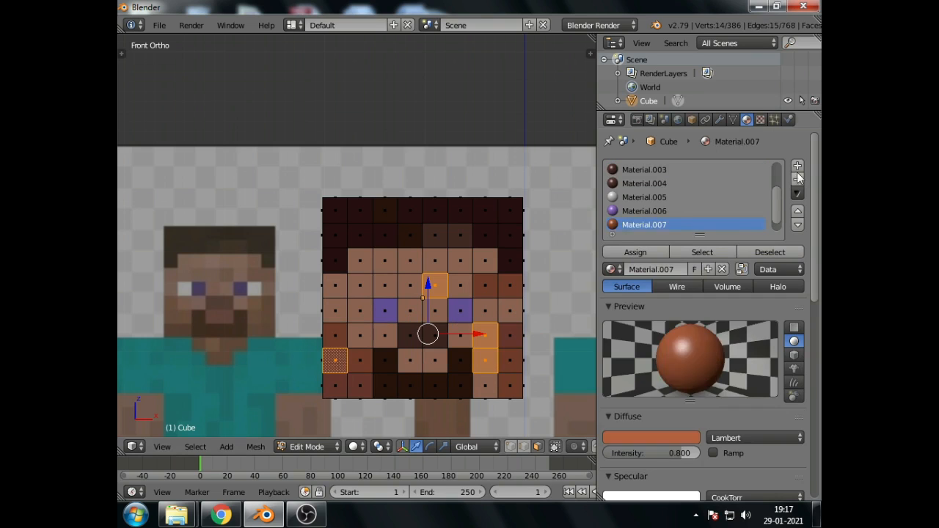
pyautogui.click(796, 167)
pyautogui.click(666, 269)
pyautogui.click(651, 437)
pyautogui.click(688, 300)
pyautogui.click(625, 323)
pyautogui.click(623, 327)
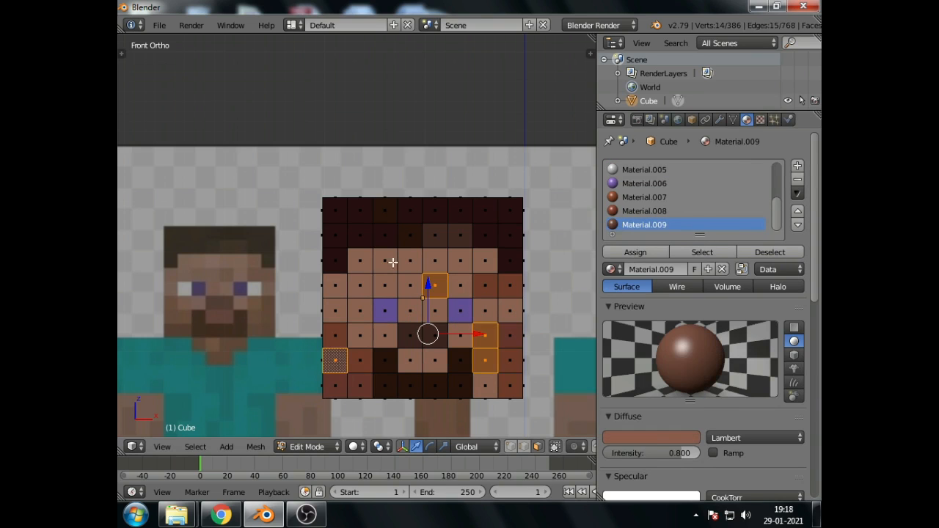
# - Assign the existing white material to the two outer eye faces
pyautogui.rightClick(434, 311)
pyautogui.keyDown('shift'); pyautogui.rightClick(360, 311); pyautogui.keyUp('shift')
pyautogui.moveTo(776, 180); pyautogui.dragTo(787, 204)
pyautogui.click(797, 167)
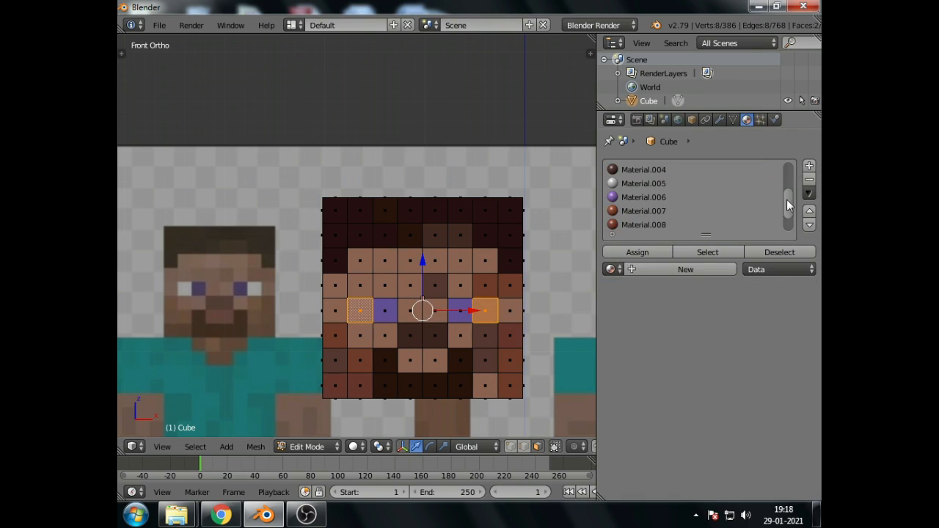
pyautogui.click(653, 184)
pyautogui.click(635, 252)
# - Select six scattered forehead, nose and cheek faces on the front and give them a new orange-brown material
pyautogui.rightClick(358, 337)
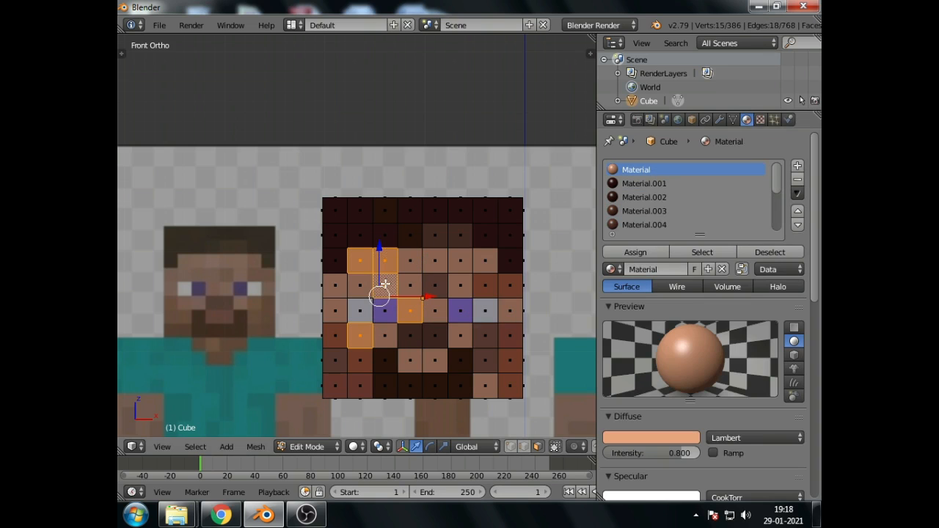
pyautogui.keyDown('shift'); pyautogui.rightClick(485, 334); pyautogui.keyUp('shift')
pyautogui.click(653, 437)
pyautogui.click(797, 166)
pyautogui.click(635, 269)
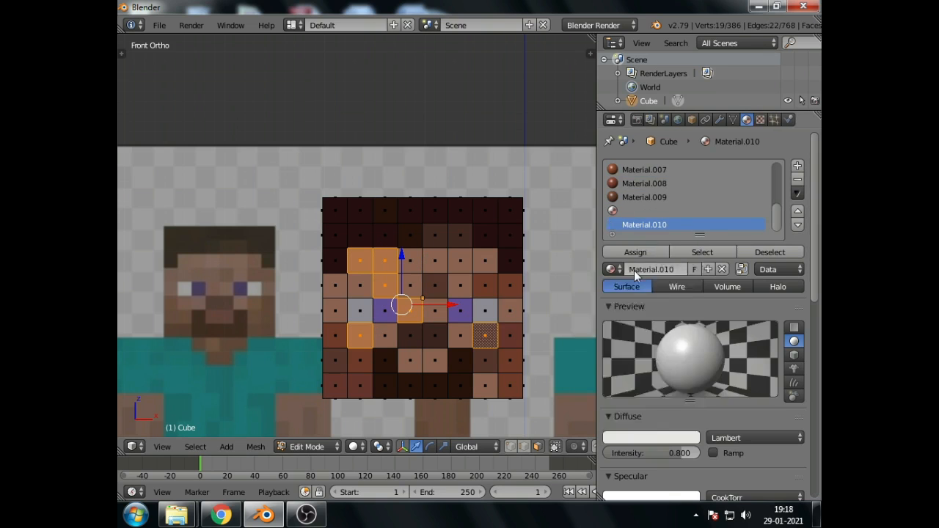
pyautogui.click(651, 437)
pyautogui.click(615, 342)
pyautogui.moveTo(607, 337); pyautogui.dragTo(613, 334)
pyautogui.moveTo(688, 262); pyautogui.dragTo(688, 281)
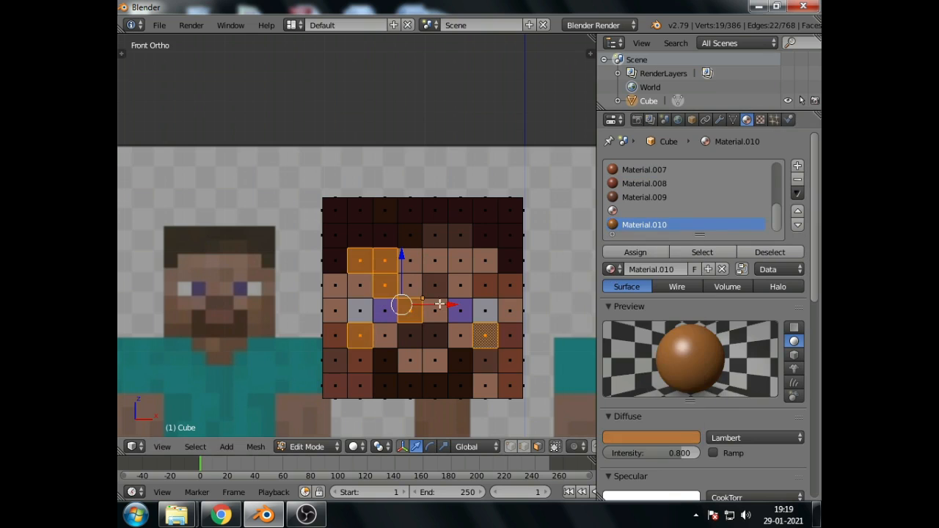
# - Adjust the new material's diffuse colour to a light tan skin tone matching the reference face
pyautogui.rightClick(460, 260)
pyautogui.rightClick(410, 310)
pyautogui.click(651, 437)
pyautogui.moveTo(609, 339); pyautogui.dragTo(615, 336)
pyautogui.moveTo(688, 282); pyautogui.dragTo(688, 262)
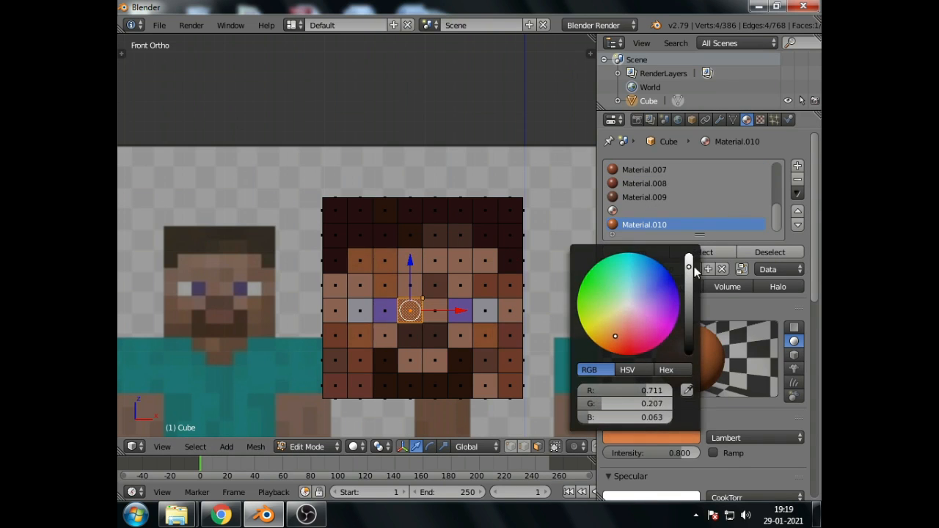
pyautogui.moveTo(616, 336)
pyautogui.mouseDown()
pyautogui.moveTo(644, 311)
pyautogui.moveTo(639, 304)
pyautogui.moveTo(615, 321)
pyautogui.mouseUp()
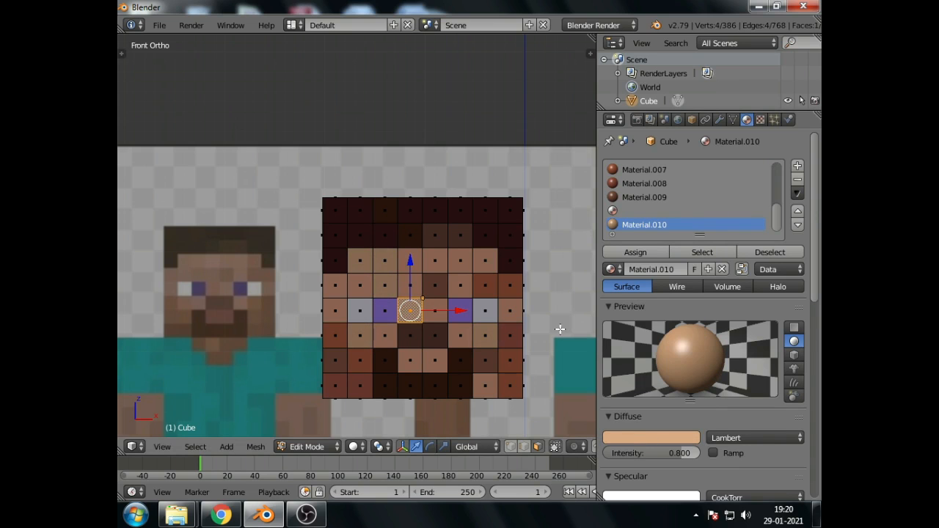
# - Select the hair-area faces on the right and left sides of the head, leaving out the skin area
pyautogui.press('KP_3')
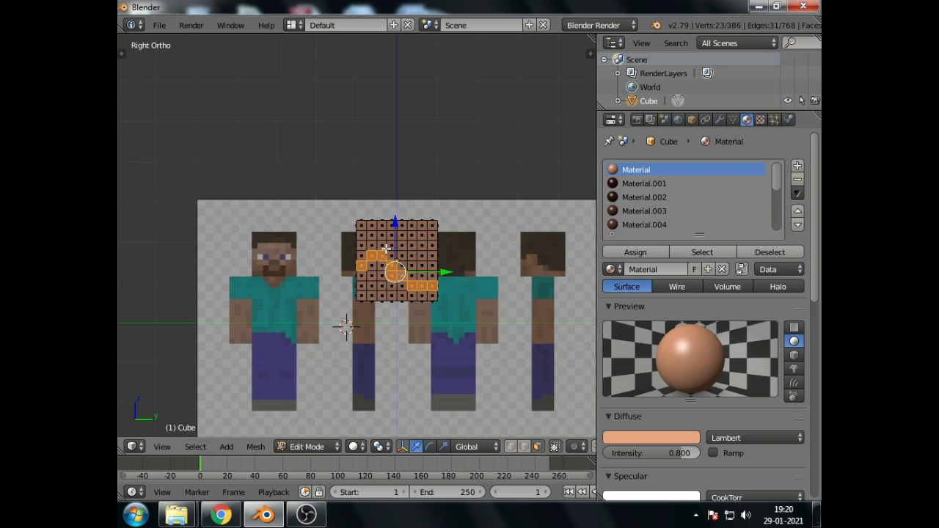
pyautogui.moveTo(378, 228); pyautogui.dragTo(433, 269)
pyautogui.rightClick(473, 149)
pyautogui.press('ctrl+KP_3')
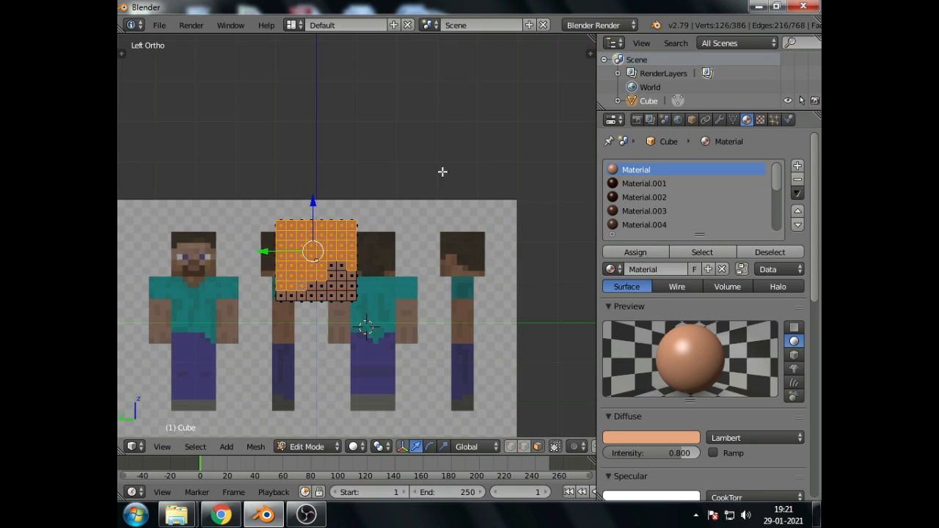
# - Add all the top faces to the side hair selection and assign Material.001 to it
pyautogui.press('KP_8')
pyautogui.press('KP_8')
pyautogui.press('KP_8')
pyautogui.press('KP_8')
pyautogui.rightClick(393, 123)
pyautogui.press('KP_6')
pyautogui.press('KP_6')
pyautogui.press('KP_6')
pyautogui.press('KP_6')
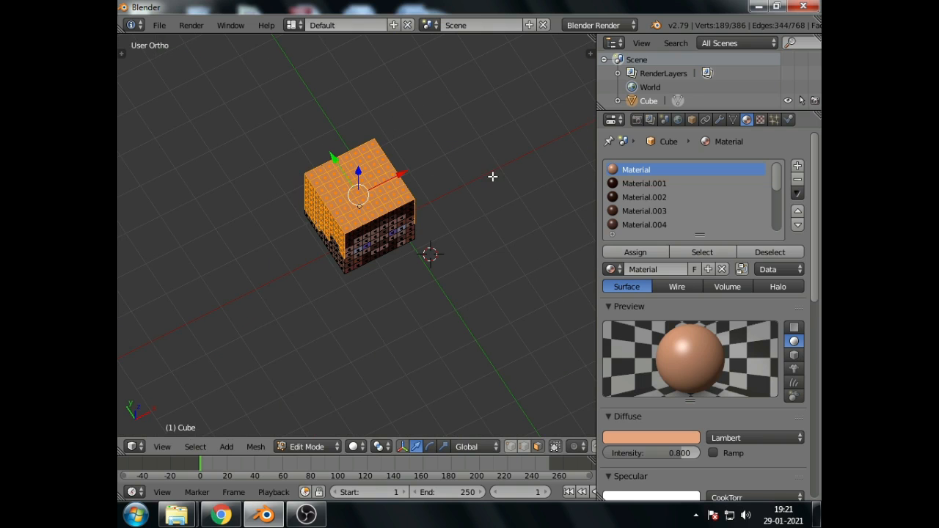
pyautogui.click(639, 186)
pyautogui.click(635, 252)
# - Select the four eye faces, both whites and both pupils, on the front of the head
pyautogui.press('KP_2')
pyautogui.press('KP_2')
pyautogui.press('KP_2')
pyautogui.press('KP_2')
pyautogui.press('KP_4')
pyautogui.rightClick(308, 279)
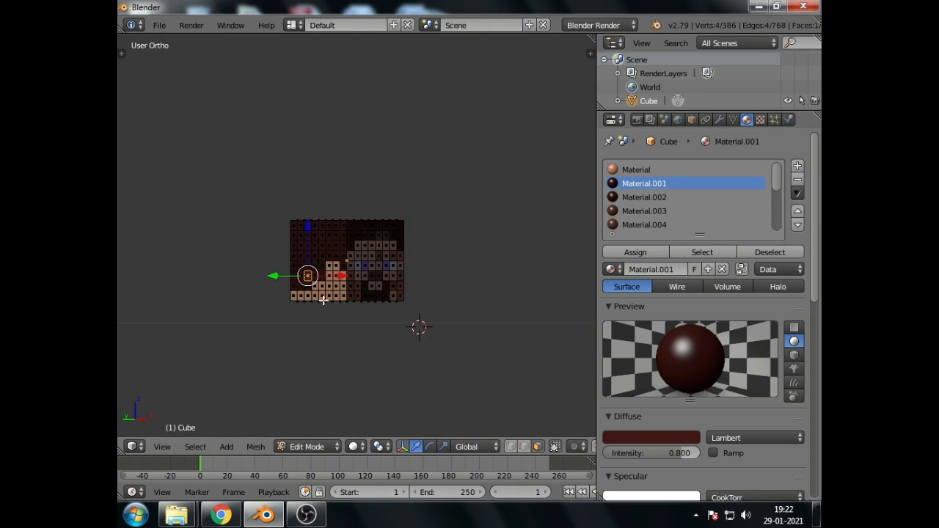
pyautogui.press('KP_6')
pyautogui.press('KP_8')
pyautogui.press('KP_8')
pyautogui.rightClick(367, 260)
pyautogui.press('KP_Decimal')
pyautogui.scroll(-9, 373, 262)
pyautogui.keyDown('shift'); pyautogui.rightClick(309, 249); pyautogui.keyUp('shift')
pyautogui.keyDown('shift'); pyautogui.rightClick(501, 194); pyautogui.keyUp('shift')
pyautogui.keyDown('shift'); pyautogui.rightClick(540, 197); pyautogui.keyUp('shift')
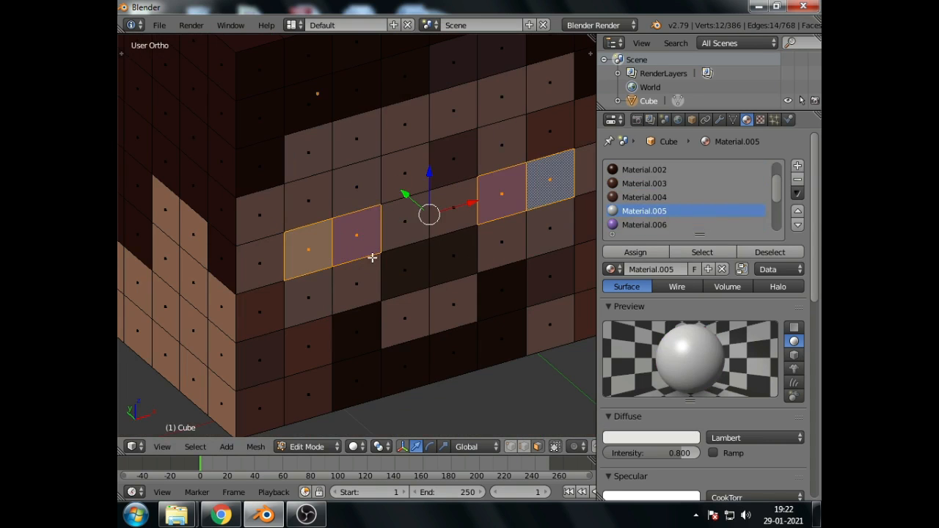
# - Extrude the four selected eye faces slightly inward
pyautogui.press('t')
pyautogui.moveTo(220, 156); pyautogui.dragTo(220, 203)
pyautogui.click(172, 173)
pyautogui.rightClick(172, 173)
pyautogui.moveTo(452, 201); pyautogui.dragTo(447, 198)
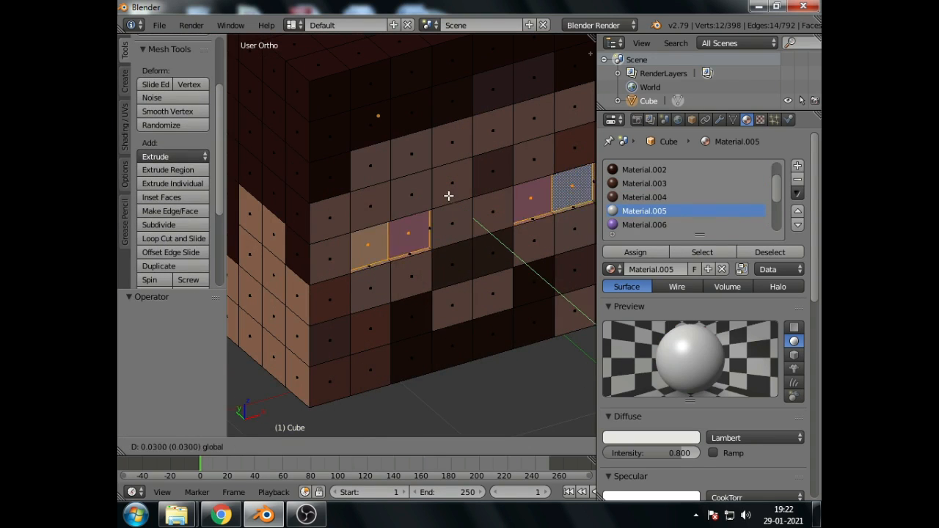
pyautogui.click(469, 212)
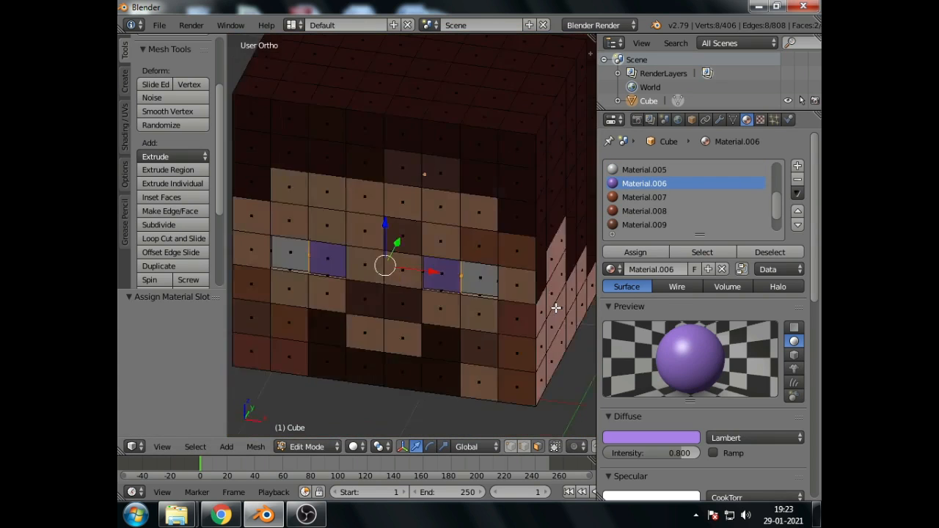
# - Select all back faces except two at each end of the bottom row and assign Material.001 to them
pyautogui.press('ctrl+KP_1')
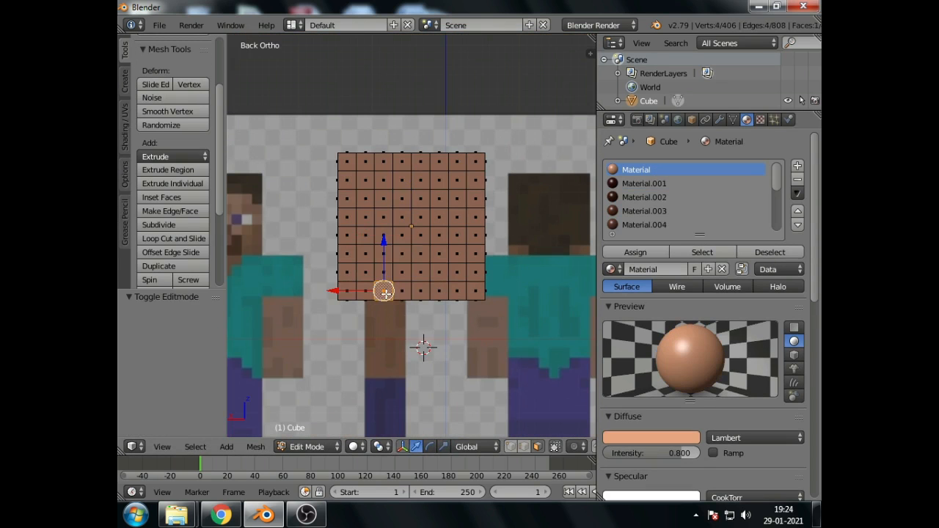
pyautogui.moveTo(384, 289)
pyautogui.mouseDown()
pyautogui.moveTo(428, 263)
pyautogui.moveTo(406, 232)
pyautogui.mouseUp()
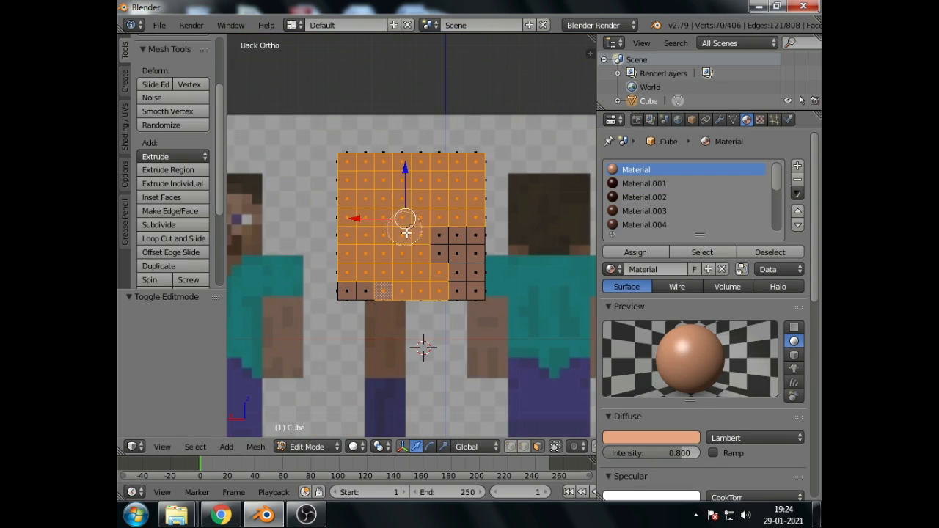
pyautogui.click(644, 184)
pyautogui.click(635, 252)
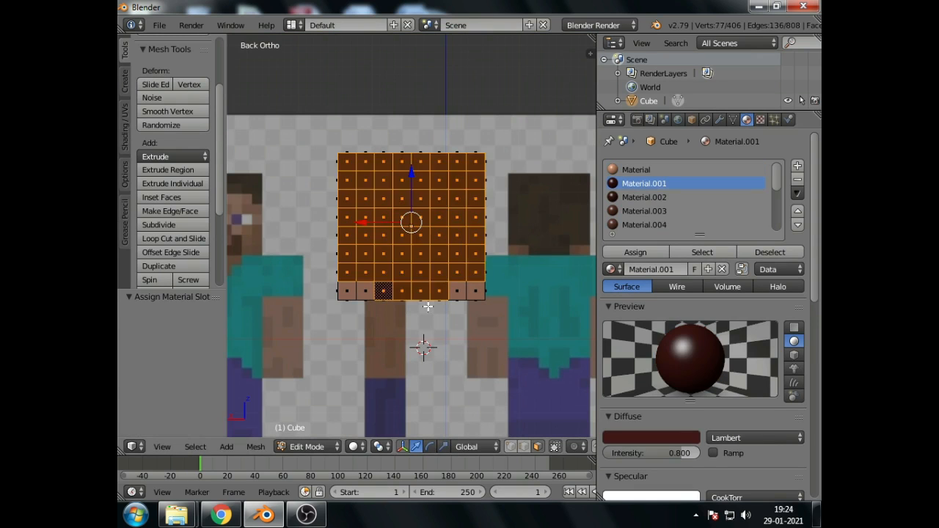
# - Give scattered hair faces on the back, right and left sides the slightly different dark brown Material.002
pyautogui.rightClick(438, 272)
pyautogui.press('KP_3')
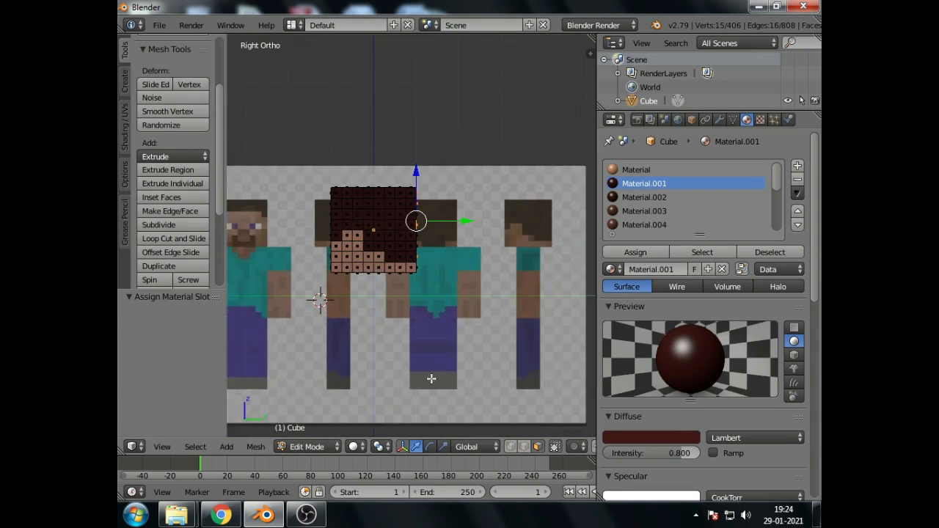
pyautogui.press('ctrl+KP_3')
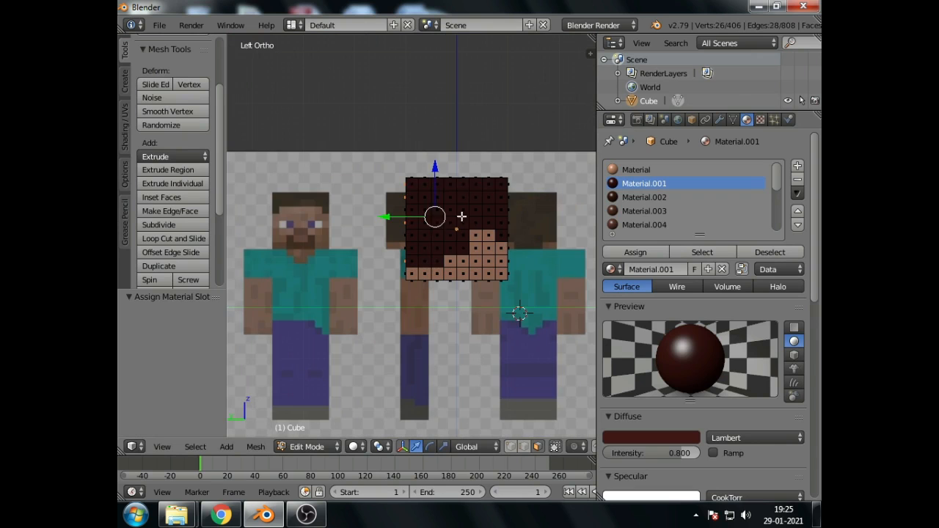
# - Select the front-edge hair face on the left side plus scattered top faces and assign Material.002
pyautogui.rightClick(498, 226)
pyautogui.scroll(5, 499, 366)
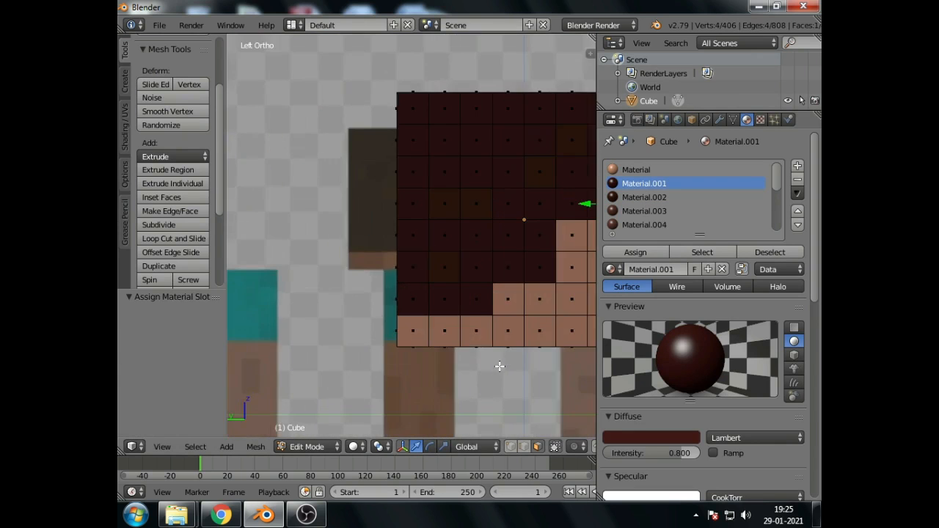
pyautogui.press('KP_9')
pyautogui.scroll(-2, 499, 366)
pyautogui.press('KP_6')
pyautogui.press('ctrl+KP_3')
pyautogui.press('KP_8')
pyautogui.press('KP_2')
pyautogui.keyDown('shift'); pyautogui.rightClick(412, 180); pyautogui.keyUp('shift')
pyautogui.keyDown('shift'); pyautogui.rightClick(434, 166); pyautogui.keyUp('shift')
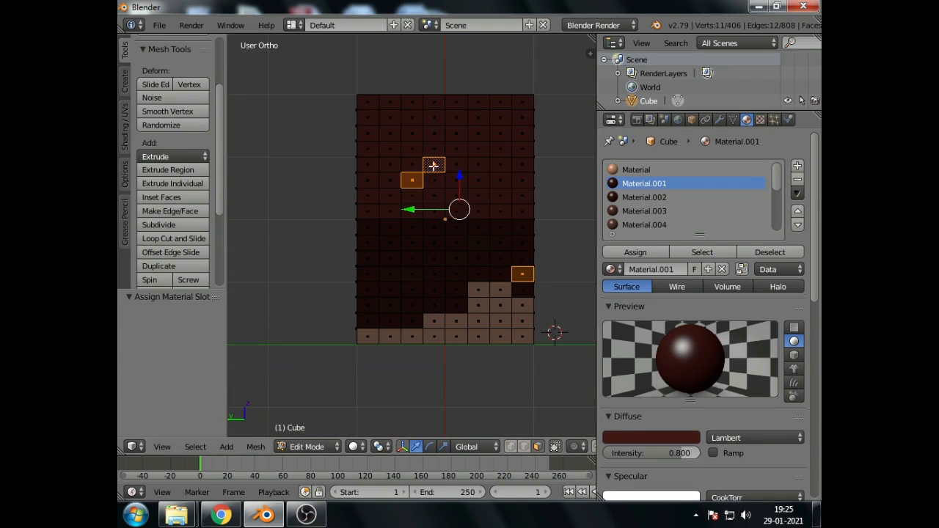
pyautogui.keyDown('shift'); pyautogui.rightClick(390, 150); pyautogui.keyUp('shift')
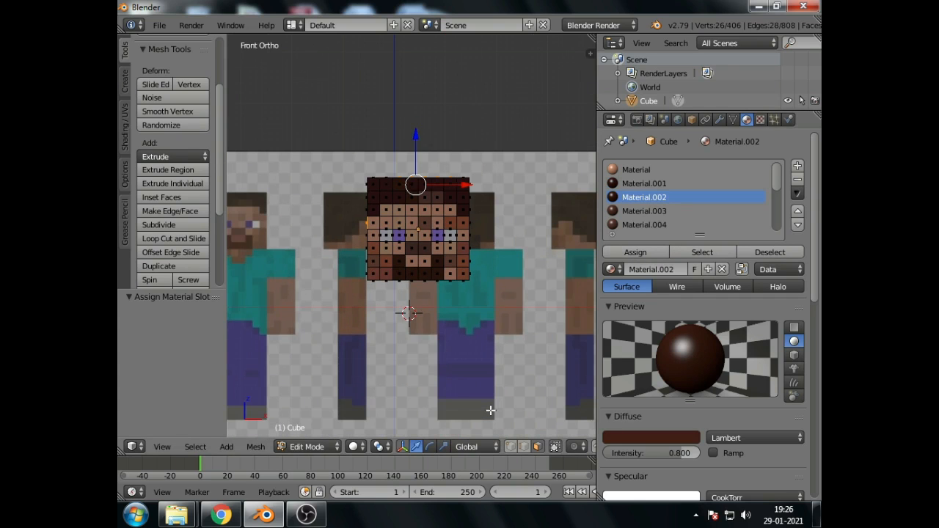
# - Add the two lowest front-edge faces on both sides of the head to the selection and assign a brown material
pyautogui.press('KP_3')
pyautogui.keyDown('shift'); pyautogui.rightClick(348, 261); pyautogui.keyUp('shift')
pyautogui.keyDown('shift'); pyautogui.rightClick(348, 274); pyautogui.keyUp('shift')
pyautogui.press('ctrl+KP_3')
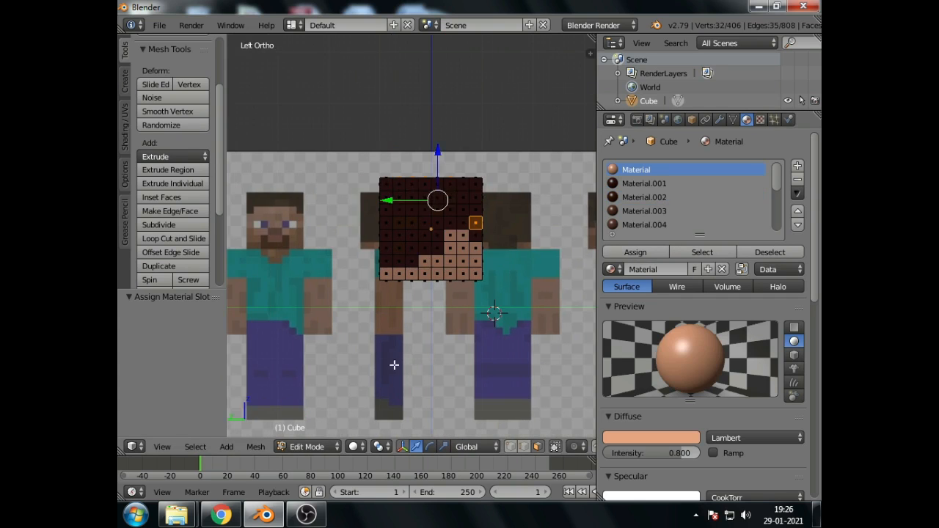
pyautogui.keyDown('shift'); pyautogui.rightClick(475, 261); pyautogui.keyUp('shift')
pyautogui.keyDown('shift'); pyautogui.rightClick(476, 273); pyautogui.keyUp('shift')
pyautogui.moveTo(777, 179); pyautogui.dragTo(780, 218)
pyautogui.click(645, 211)
pyautogui.click(635, 251)
# - Assign Material.002 to the front-edge hair face in the fourth row of the head's left side
pyautogui.rightClick(451, 261)
pyautogui.press('KP_3')
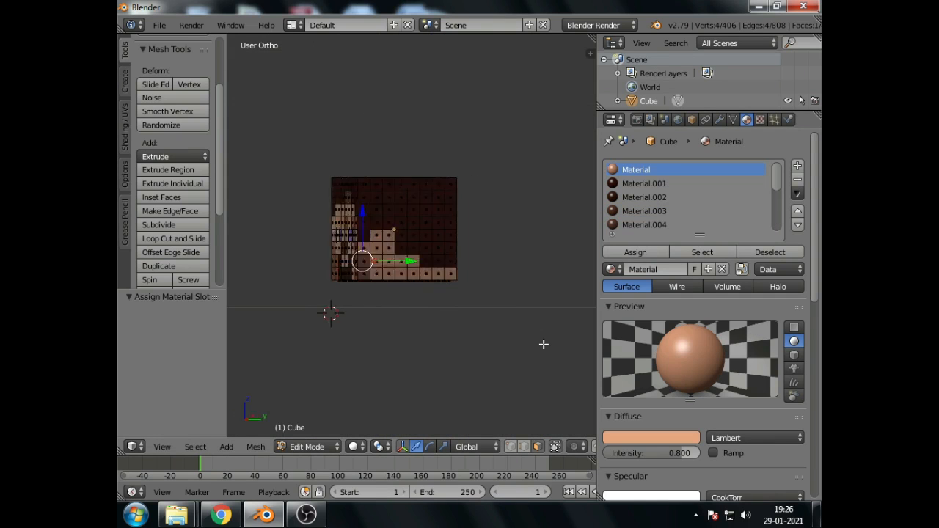
pyautogui.press('ctrl+KP_3')
pyautogui.scroll(3, 543, 344)
pyautogui.rightClick(520, 212)
pyautogui.scroll(5, 681, 227)
pyautogui.click(645, 197)
pyautogui.click(635, 252)
# - Select an upper cheek face on the left side and bottom-row faces on both sides, and choose a brown material for them
pyautogui.rightClick(479, 237)
pyautogui.scroll(-2, 489, 352)
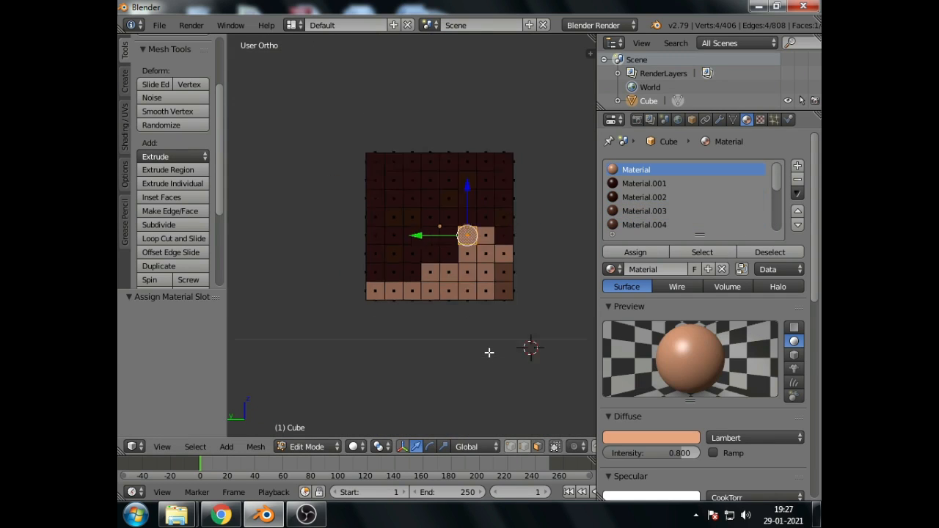
pyautogui.press('KP_1')
pyautogui.moveTo(488, 352); pyautogui.dragTo(415, 282, button='middle')
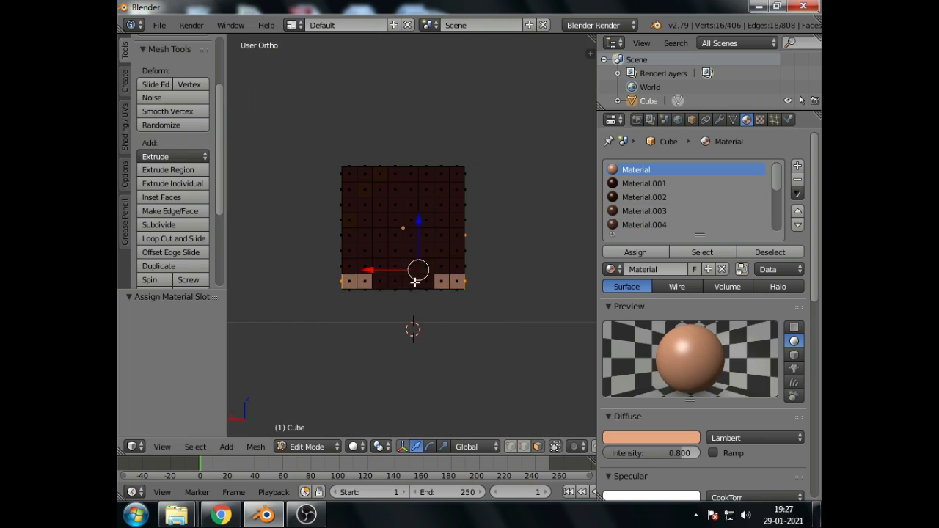
pyautogui.moveTo(776, 188); pyautogui.dragTo(776, 213)
pyautogui.click(644, 211)
# - Select the two lowest faces in the second column from the front on both sides and assign Material.010
pyautogui.rightClick(411, 250)
pyautogui.moveTo(497, 323); pyautogui.dragTo(401, 349, button='middle')
pyautogui.press('KP_3')
pyautogui.keyDown('shift'); pyautogui.rightClick(358, 261); pyautogui.keyUp('shift')
pyautogui.keyDown('shift'); pyautogui.rightClick(358, 274); pyautogui.keyUp('shift')
pyautogui.keyDown('shift'); pyautogui.rightClick(462, 261); pyautogui.keyUp('shift')
pyautogui.keyDown('shift'); pyautogui.rightClick(462, 273); pyautogui.keyUp('shift')
pyautogui.press('KP_1')
pyautogui.scroll(3, 464, 342)
pyautogui.scroll(-7, 719, 230)
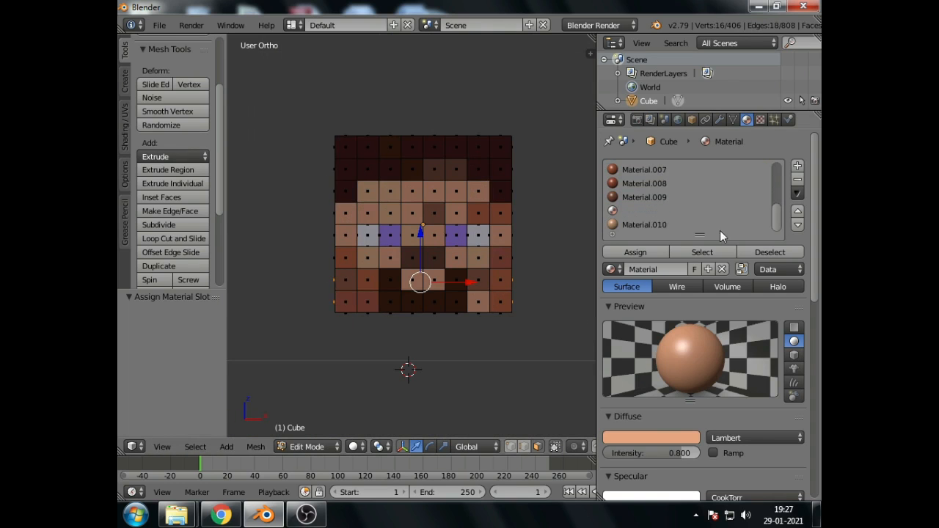
pyautogui.click(665, 224)
pyautogui.click(635, 252)
# - Select the two bottom corner faces on the back of the head and assign Material.002
pyautogui.press('ctrl+KP_3')
pyautogui.scroll(-4, 526, 369)
pyautogui.press('KP_3')
pyautogui.press('ctrl+KP_3')
pyautogui.press('KP_3')
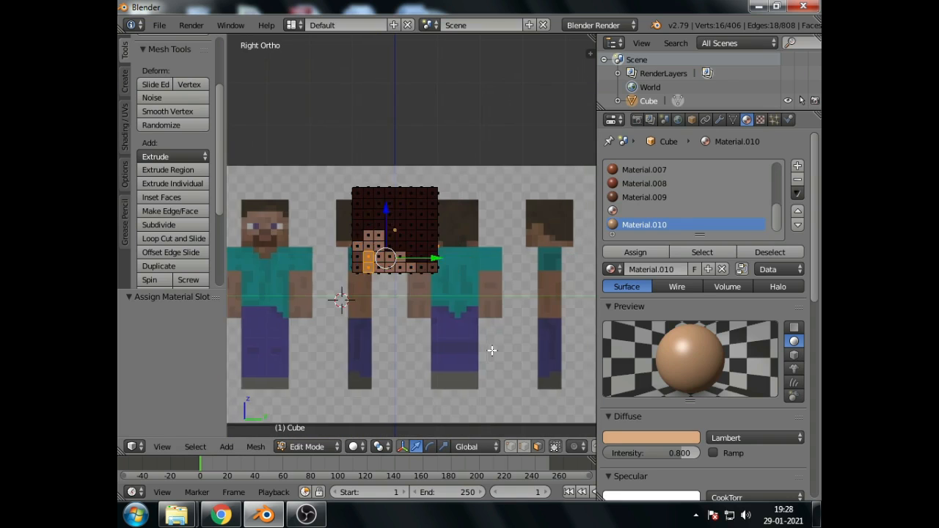
pyautogui.press('ctrl+KP_3')
pyautogui.rightClick(435, 269)
pyautogui.scroll(7, 773, 214)
pyautogui.click(733, 198)
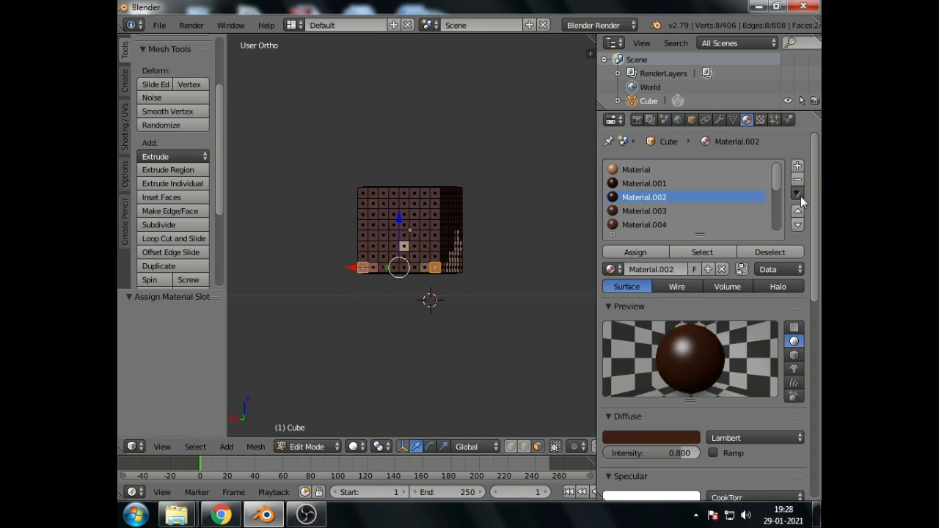
pyautogui.click(635, 252)
# - Assign Material.001 to the stray light face in the back hair area
pyautogui.rightClick(404, 247)
pyautogui.scroll(7, 730, 201)
pyautogui.click(704, 183)
pyautogui.click(635, 252)
# - Select two stacked cheek faces in the third column from the front on both sides and choose a skin-tone material
pyautogui.scroll(3, 435, 342)
pyautogui.press('KP_4')
pyautogui.press('KP_4')
pyautogui.press('KP_4')
pyautogui.press('KP_4')
pyautogui.press('KP_4')
pyautogui.press('KP_4')
pyautogui.press('KP_4')
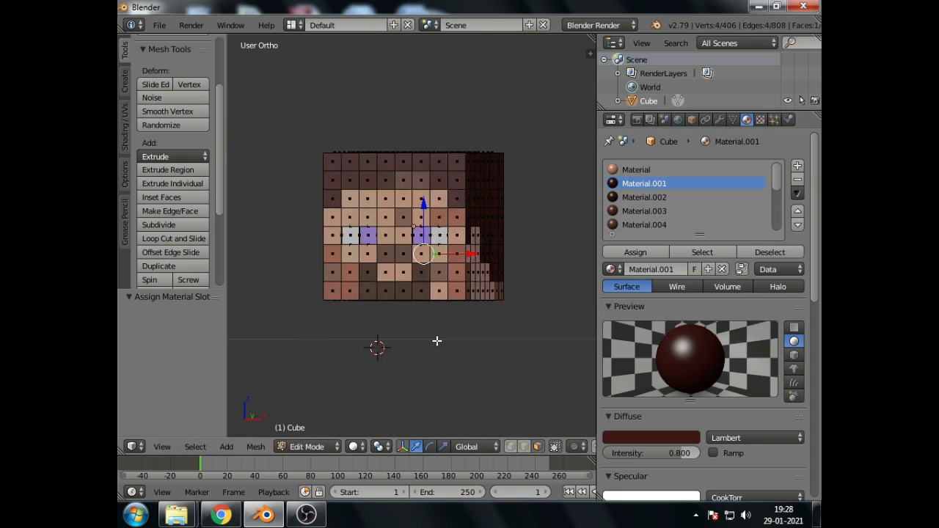
pyautogui.press('KP_3')
pyautogui.scroll(-2, 437, 341)
pyautogui.keyDown('shift'); pyautogui.rightClick(373, 248); pyautogui.keyUp('shift')
pyautogui.keyDown('shift'); pyautogui.rightClick(372, 236); pyautogui.keyUp('shift')
pyautogui.press('ctrl+KP_3')
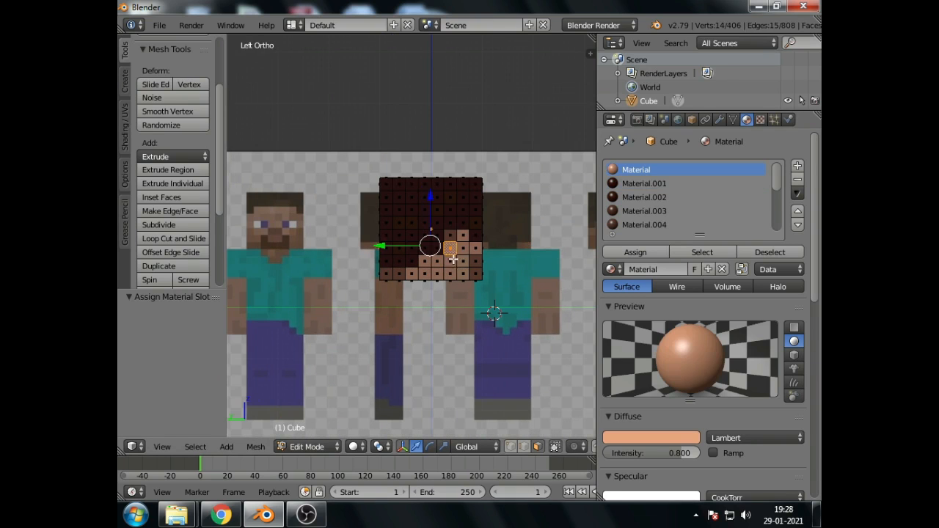
pyautogui.keyDown('shift'); pyautogui.rightClick(451, 236); pyautogui.keyUp('shift')
pyautogui.press('KP_6')
pyautogui.press('KP_6')
pyautogui.press('KP_6')
pyautogui.press('KP_6')
pyautogui.press('KP_6')
pyautogui.press('KP_6')
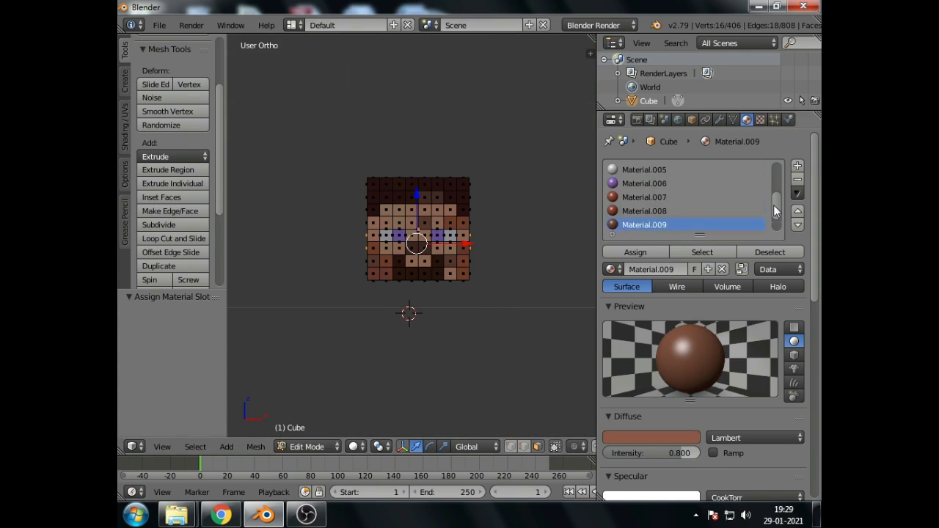
pyautogui.moveTo(775, 209); pyautogui.dragTo(776, 165)
pyautogui.click(645, 170)
# - Select six scattered faces on the top of the head and assign Material.002 to them
pyautogui.moveTo(356, 286); pyautogui.dragTo(461, 365, button='middle')
pyautogui.keyDown('shift'); pyautogui.rightClick(452, 200); pyautogui.keyUp('shift')
pyautogui.keyDown('shift'); pyautogui.rightClick(436, 183); pyautogui.keyUp('shift')
pyautogui.keyDown('shift'); pyautogui.rightClick(421, 200); pyautogui.keyUp('shift')
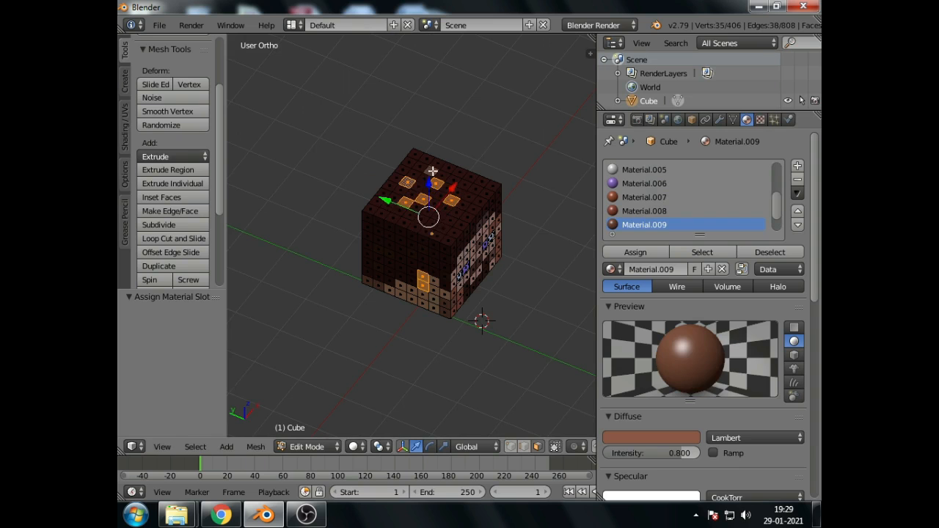
pyautogui.moveTo(776, 206); pyautogui.dragTo(775, 165)
pyautogui.click(645, 197)
pyautogui.rightClick(451, 200)
pyautogui.keyDown('shift'); pyautogui.rightClick(433, 171); pyautogui.keyUp('shift')
pyautogui.keyDown('shift'); pyautogui.rightClick(423, 199); pyautogui.keyUp('shift')
pyautogui.keyDown('shift'); pyautogui.rightClick(406, 203); pyautogui.keyUp('shift')
pyautogui.moveTo(773, 204); pyautogui.dragTo(773, 165)
pyautogui.click(646, 197)
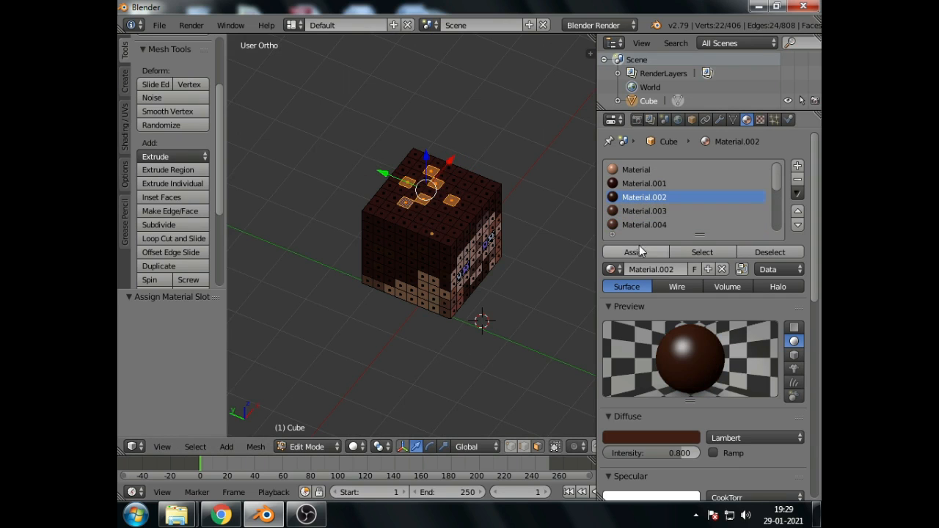
pyautogui.click(640, 251)
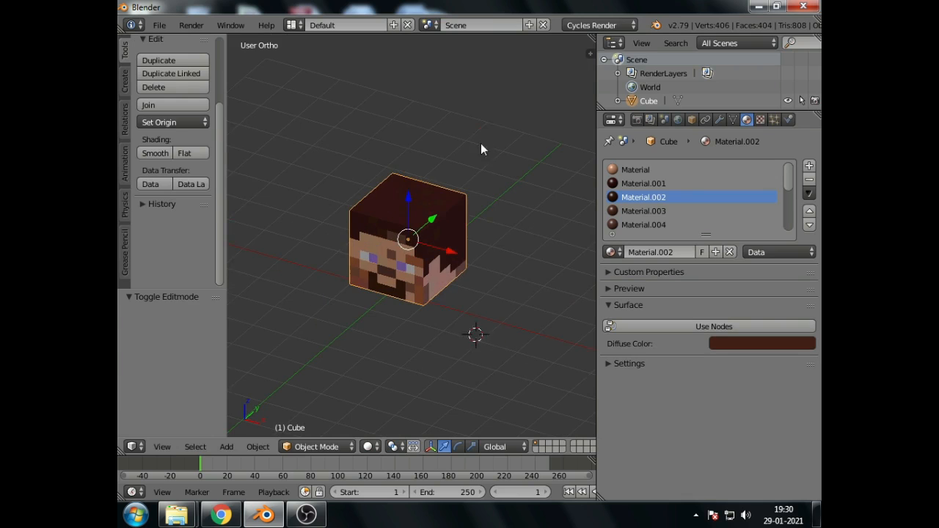
# - Add a point lamp above and beside the head and move it about -0.58 along Y
pyautogui.click(484, 133)
pyautogui.click(125, 80)
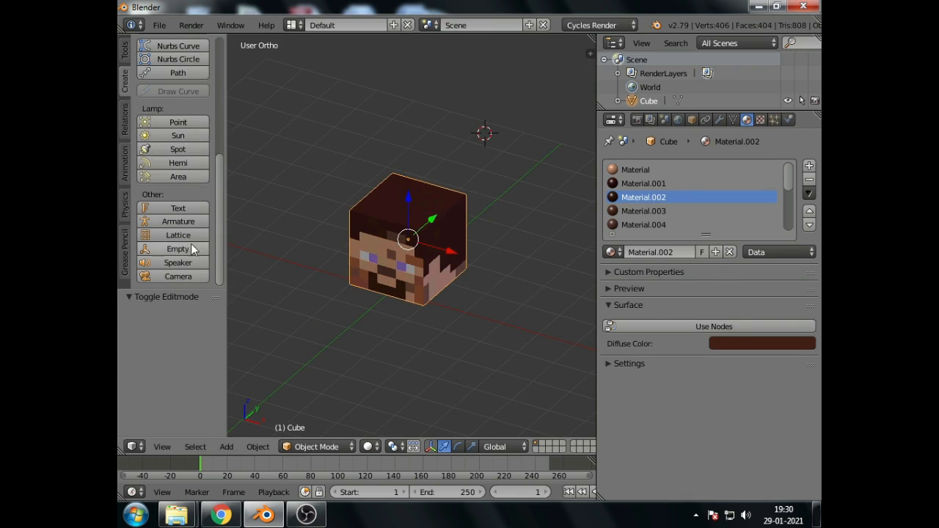
pyautogui.click(177, 121)
pyautogui.press('g')
pyautogui.press('y')
pyautogui.click(527, 204)
# - Compare the Sun, Spot and Area lamp types in the rendered preview and set the lamp to Sun
pyautogui.hotkey('shift', 'z')
pyautogui.click(669, 241)
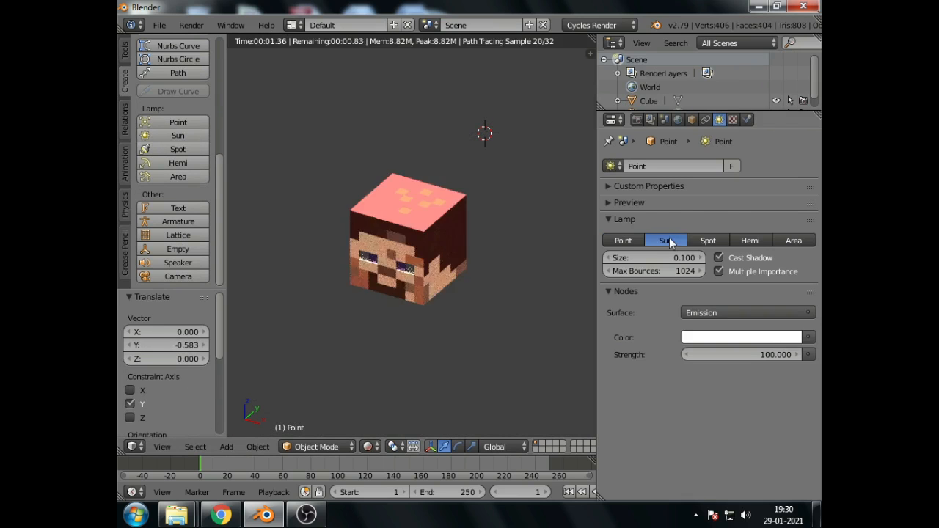
pyautogui.click(707, 241)
pyautogui.click(787, 242)
pyautogui.click(371, 446)
pyautogui.click(380, 384)
pyautogui.press('KP_1')
pyautogui.click(665, 240)
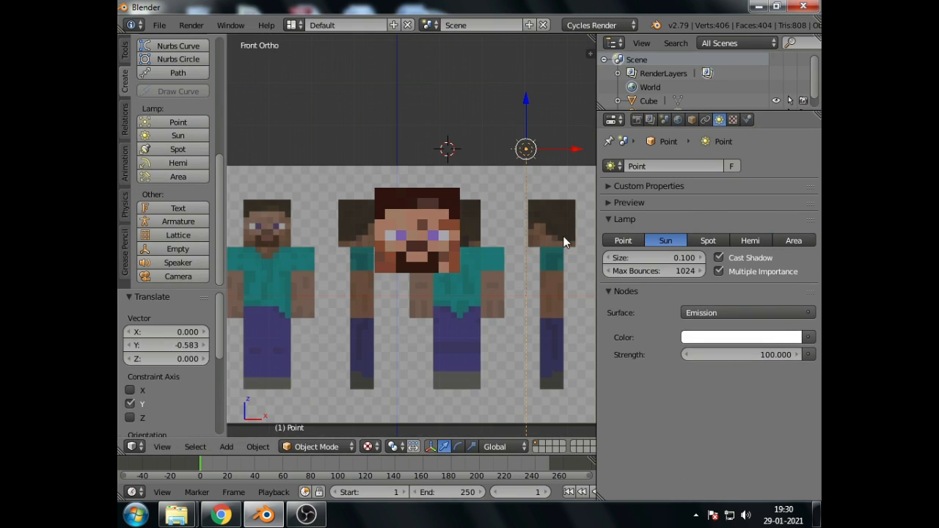
# - Rotate the sun lamp in the front view and about -2.5° in the right view, and check the rendered lighting
pyautogui.press('r')
pyautogui.click(471, 225)
pyautogui.press('KP_3')
pyautogui.press('r')
pyautogui.click(483, 225)
pyautogui.press('KP_1')
pyautogui.press('KP_8')
pyautogui.press('KP_8')
pyautogui.press('KP_6')
pyautogui.click(531, 268)
pyautogui.hotkey('shift', 'z')
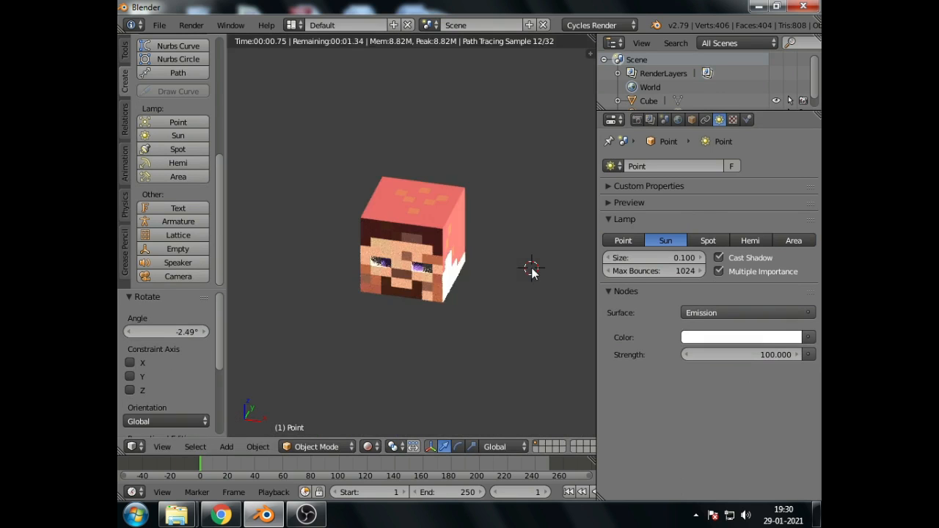
pyautogui.scroll(4, 531, 269)
pyautogui.scroll(-3, 531, 269)
# - Lower the lamp's strength to 82.8, try the Hemi and Spot types, and set it to Point
pyautogui.moveTo(684, 356); pyautogui.dragTo(664, 356)
pyautogui.click(749, 241)
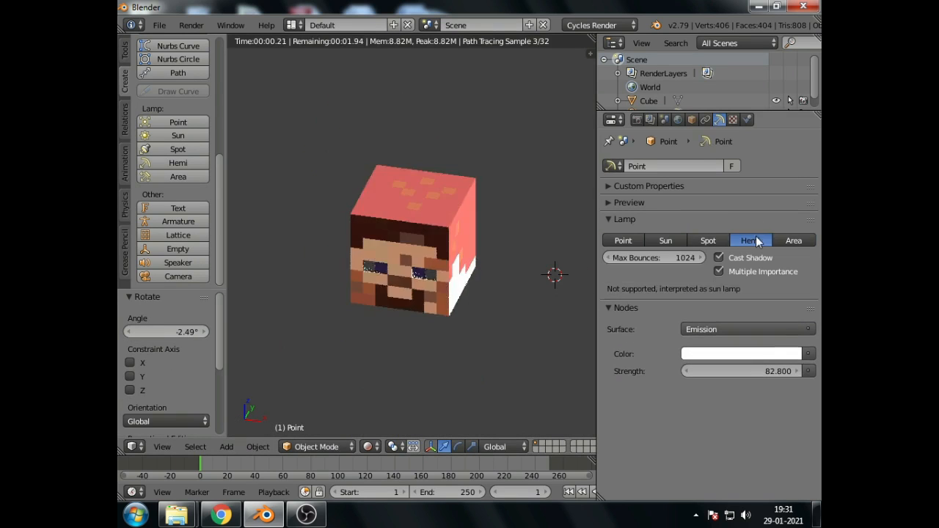
pyautogui.click(708, 240)
pyautogui.click(622, 241)
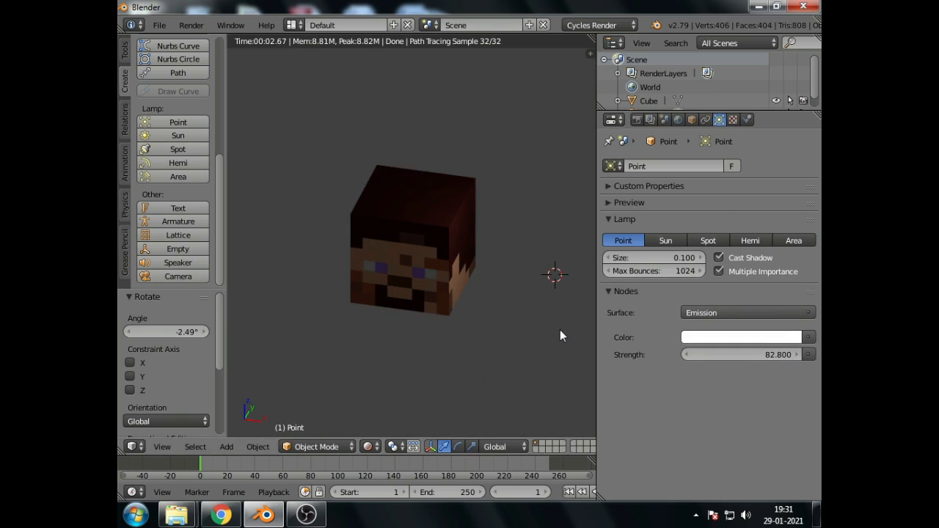
pyautogui.scroll(-4, 559, 331)
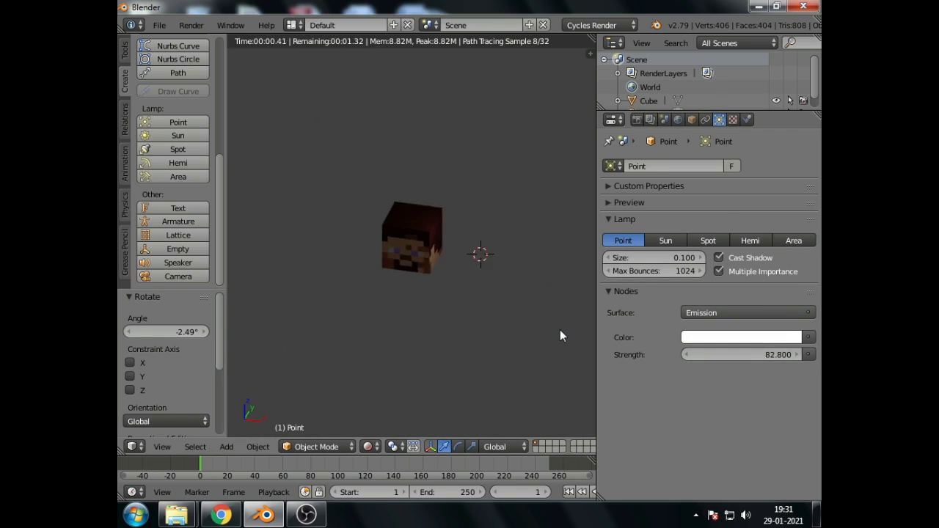
# - Raise the lamp above the head in the front view and shift it about 4.85 along X
pyautogui.press('z')
pyautogui.press('KP_1')
pyautogui.moveTo(480, 135); pyautogui.dragTo(479, 41)
pyautogui.click(522, 81)
pyautogui.moveTo(534, 91); pyautogui.dragTo(290, 96)
pyautogui.scroll(-10, 469, 200)
# - Change the lamp to Sun, move it about 14.5 along X and 7.8 along Z, and check the rendered result
pyautogui.click(664, 241)
pyautogui.press('g')
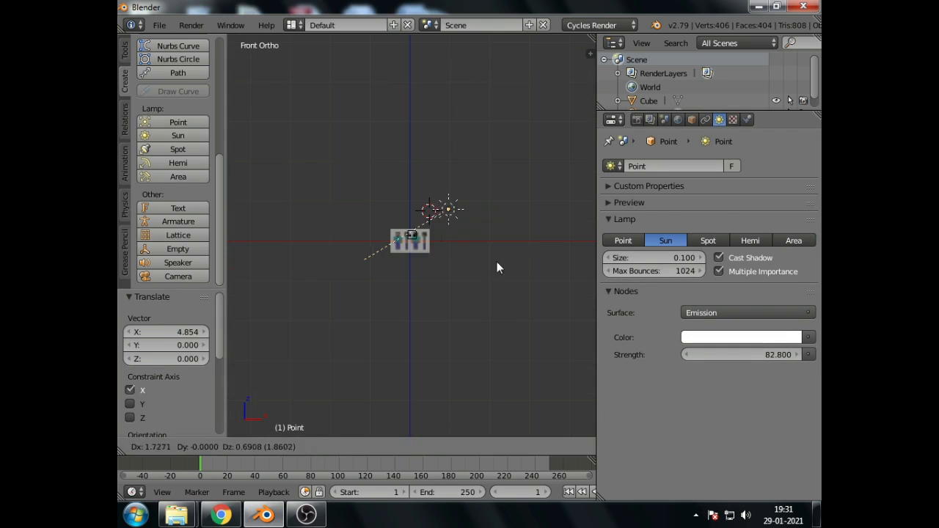
pyautogui.click(545, 235)
pyautogui.press('KP_6')
pyautogui.press('KP_8')
pyautogui.scroll(12, 545, 235)
pyautogui.hotkey('shift', 'z')
pyautogui.hotkey('shift', 'z')
pyautogui.scroll(-10, 545, 234)
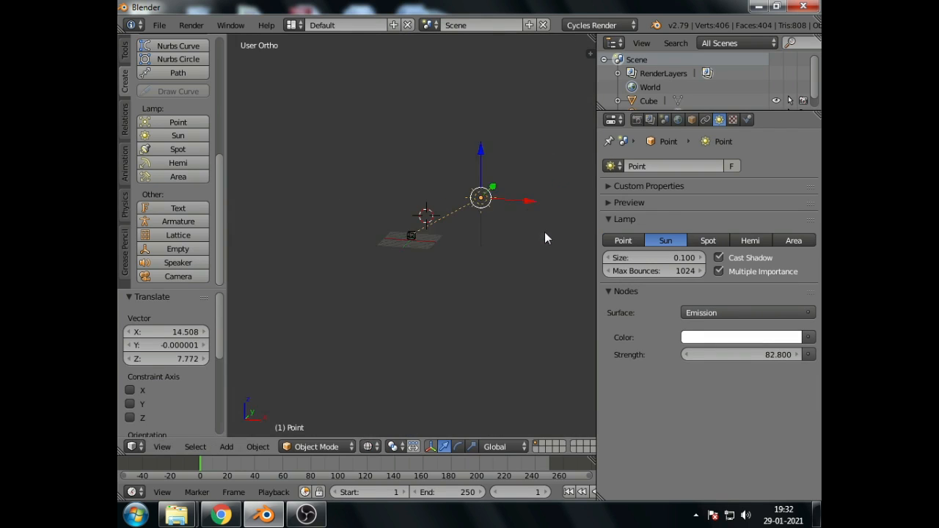
# - Reposition the sun lamp in the front view, rotate it about -44.5° in the right view, and check the rendered result
pyautogui.press('KP_1')
pyautogui.press('g')
pyautogui.click(256, 161)
pyautogui.press('KP_3')
pyautogui.press('r')
pyautogui.click(428, 94)
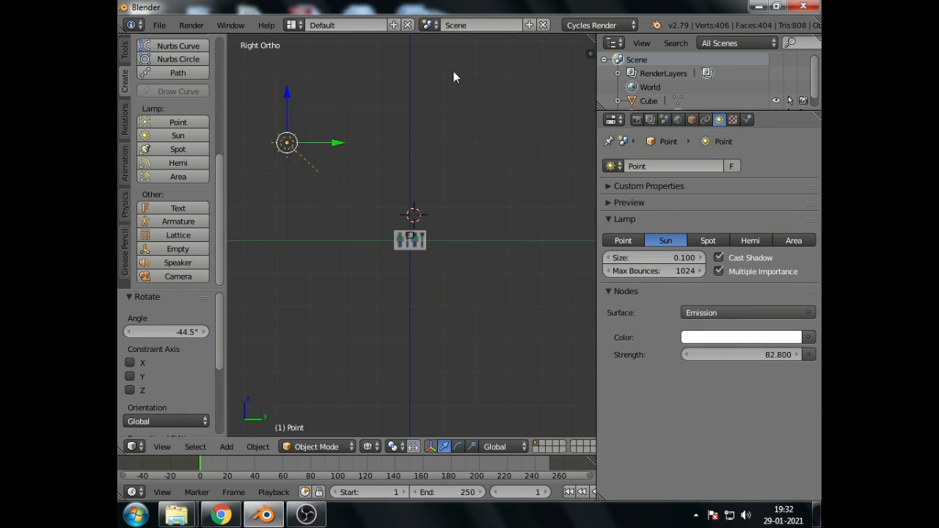
pyautogui.press('KP_1')
pyautogui.press('KP_6')
pyautogui.press('KP_8')
pyautogui.scroll(9, 444, 174)
pyautogui.hotkey('shift', 'z')
pyautogui.hotkey('shift', 'z')
pyautogui.scroll(-6, 289, 353)
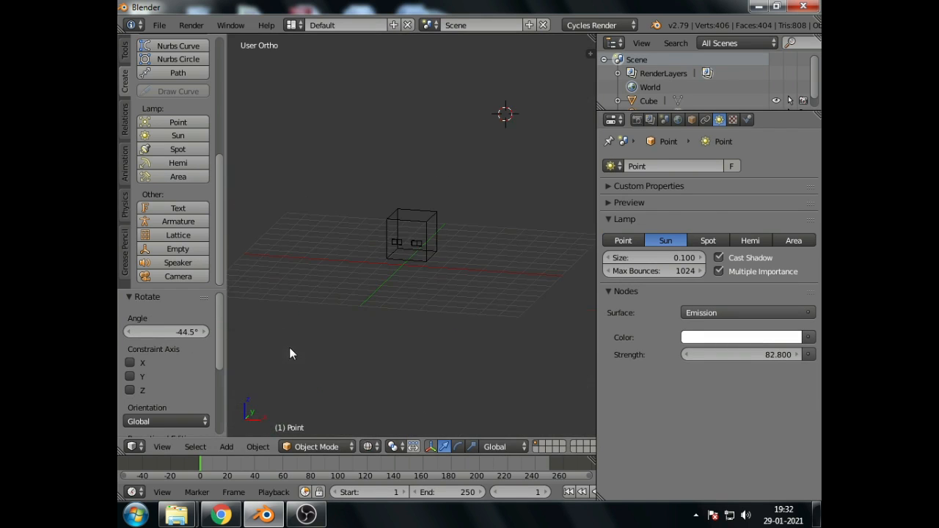
# - Change the lamp to Spot and check the head's lighting in the rendered preview from an angle
pyautogui.click(707, 241)
pyautogui.hotkey('shift', 'z')
pyautogui.scroll(6, 504, 328)
pyautogui.moveTo(503, 321); pyautogui.dragTo(525, 345, button='middle')
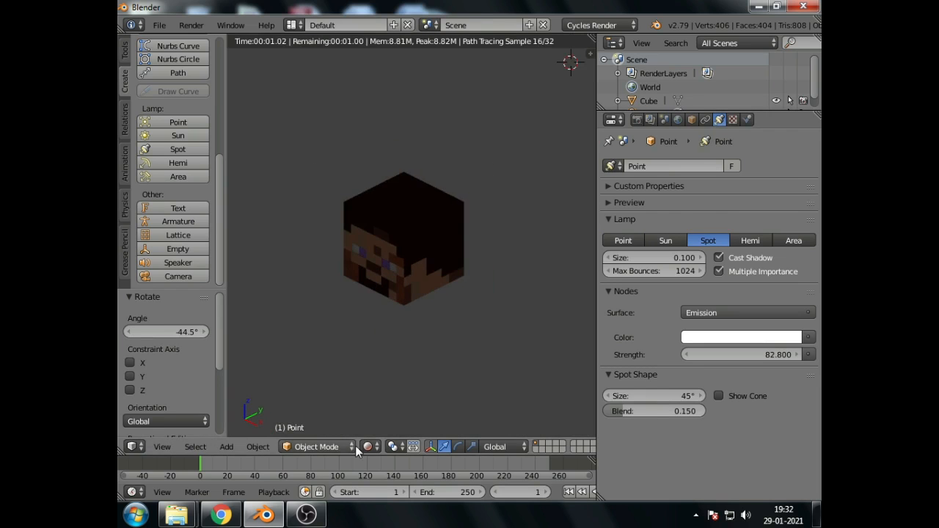
# - Leave the rendered preview and move the spotlight in the front view, finally by about -11.1 along X and 0.14 along Z
pyautogui.click(369, 446)
pyautogui.click(382, 367)
pyautogui.press('KP_1')
pyautogui.scroll(-9, 338, 388)
pyautogui.press('g')
pyautogui.click(235, 66)
pyautogui.press('g')
pyautogui.click(534, 130)
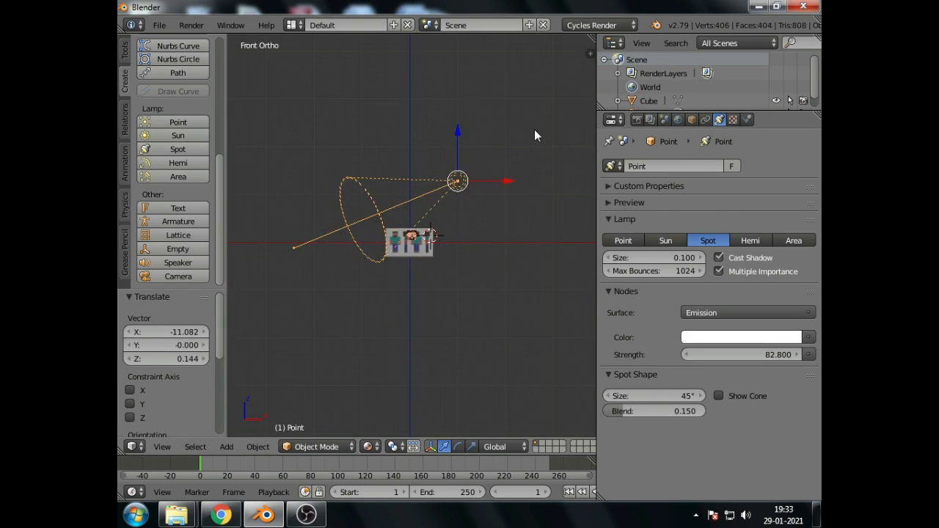
# - Rotate the spotlight about -27.7° in the front view to aim its cone at the head
pyautogui.press('KP_Decimal')
pyautogui.scroll(-10, 534, 129)
pyautogui.keyDown('shift'); pyautogui.scroll(-5, 534, 129); pyautogui.keyUp('shift')
pyautogui.keyDown('ctrl'); pyautogui.scroll(-3, 534, 129); pyautogui.keyUp('ctrl')
pyautogui.press('r')
pyautogui.click(588, 125)
# - Move the spotlight in the right view, then lower it about 2.96 along Z in the front view
pyautogui.press('KP_3')
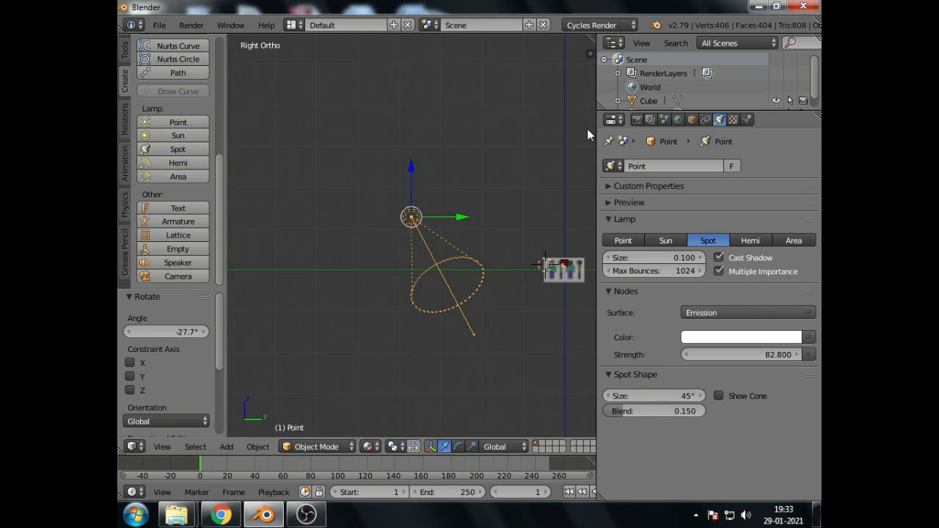
pyautogui.press('g')
pyautogui.click(338, 111)
pyautogui.press('KP_1')
pyautogui.moveTo(459, 81); pyautogui.dragTo(471, 115)
# - Raise the spotlight's strength to 258.9 and give it a pale pink colour while previewing the render
pyautogui.hotkey('shift', 'z')
pyautogui.moveTo(741, 354); pyautogui.dragTo(807, 354)
pyautogui.click(741, 337)
pyautogui.moveTo(729, 190); pyautogui.dragTo(730, 196)
pyautogui.hotkey('shift', 'z')
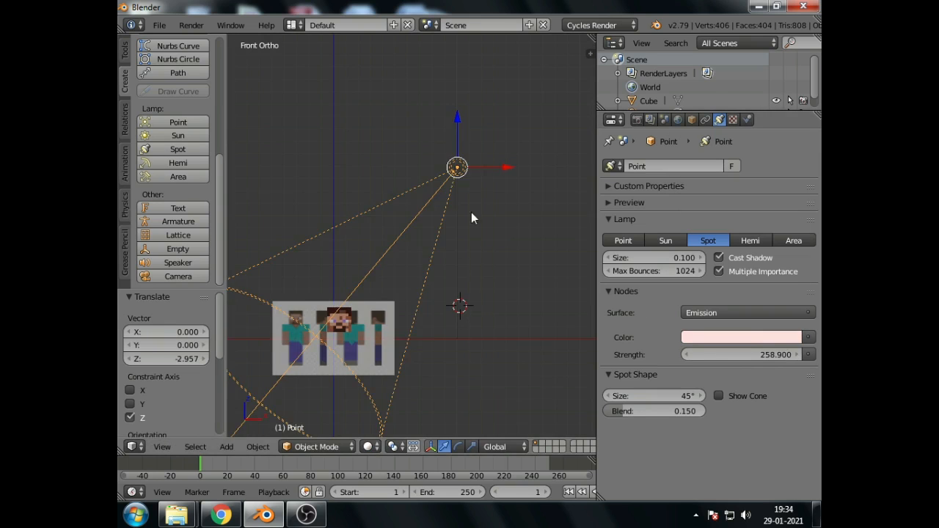
# - Lower the spotlight further along Z and shift it about -0.84 along X
pyautogui.moveTo(458, 120); pyautogui.dragTo(459, 172)
pyautogui.moveTo(505, 220); pyautogui.dragTo(436, 220)
pyautogui.moveTo(389, 172); pyautogui.dragTo(390, 208)
pyautogui.click(429, 275)
# - Move the spotlight about 5.9 along Y and 0.47 along Z in the right view
pyautogui.press('KP_3')
pyautogui.press('KP_Decimal')
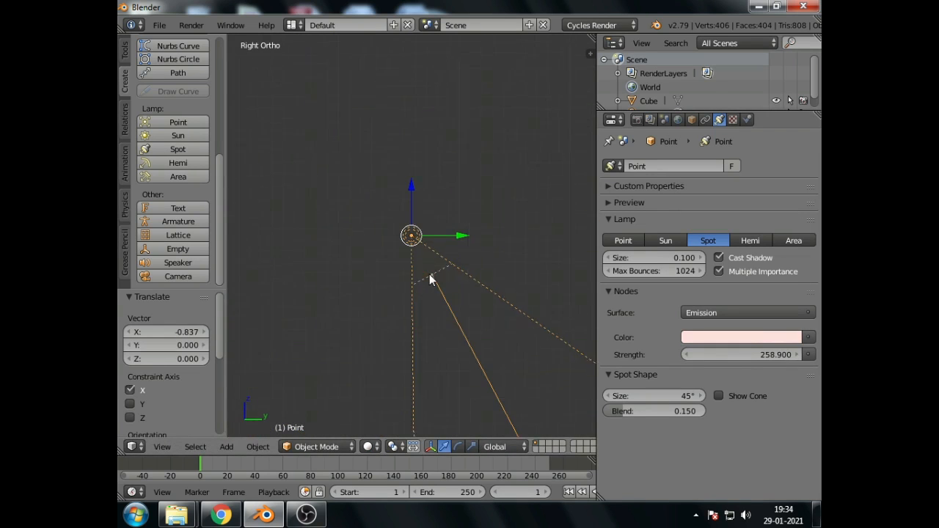
pyautogui.scroll(-10, 429, 274)
pyautogui.press('g')
pyautogui.click(516, 266)
pyautogui.press('KP_Decimal')
# - Examine the spotlight's position and cone relative to the head from an angled view
pyautogui.scroll(-5, 516, 266)
pyautogui.press('KP_4')
pyautogui.press('KP_4')
pyautogui.press('KP_4')
pyautogui.press('KP_4')
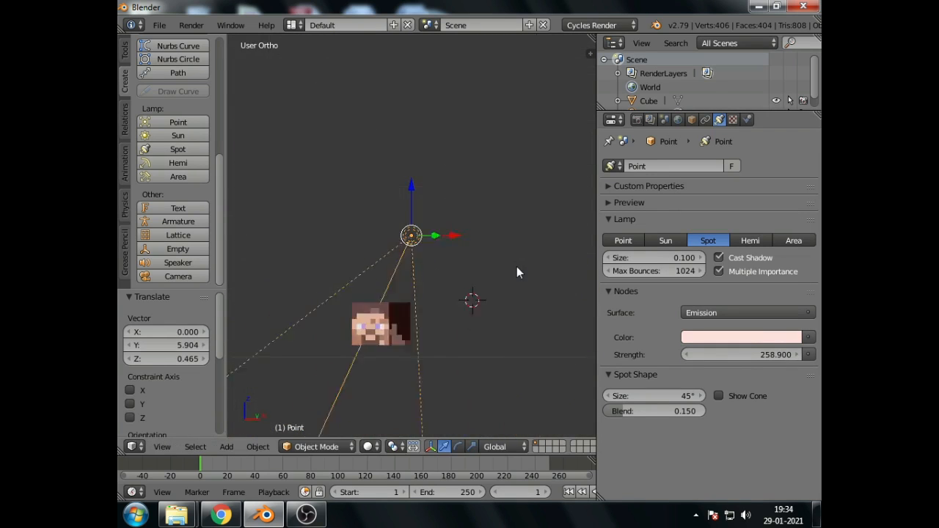
pyautogui.press('KP_8')
pyautogui.scroll(3, 516, 266)
pyautogui.click(306, 514)
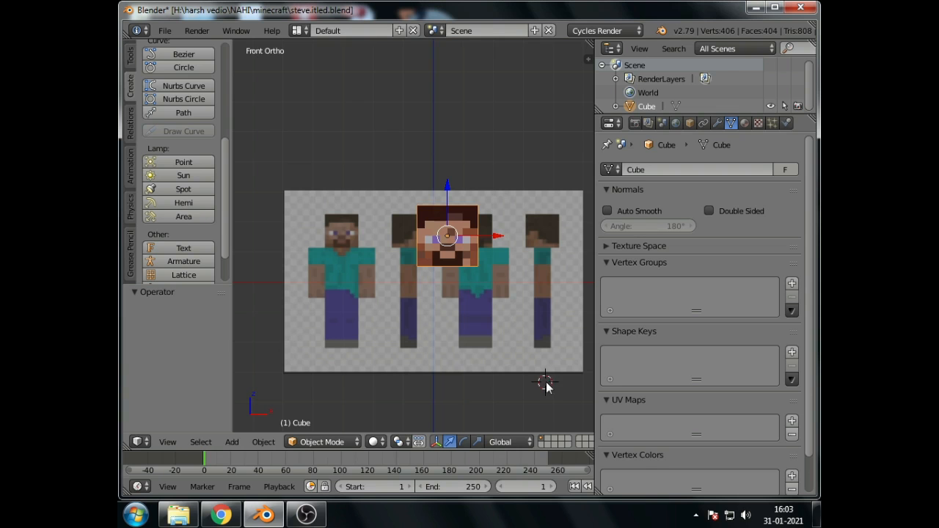
# - Add a cube directly below the head and shift it about 0.18 along X to line up with the head
pyautogui.hotkey('shift', 'a')
pyautogui.hotkey('shift', 'a')
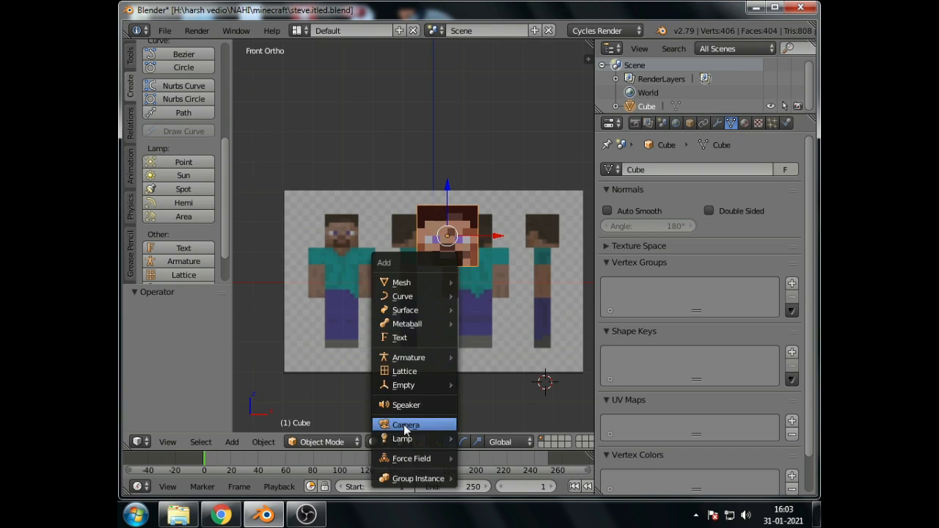
pyautogui.hotkey('shift', 'a')
pyautogui.click(501, 311)
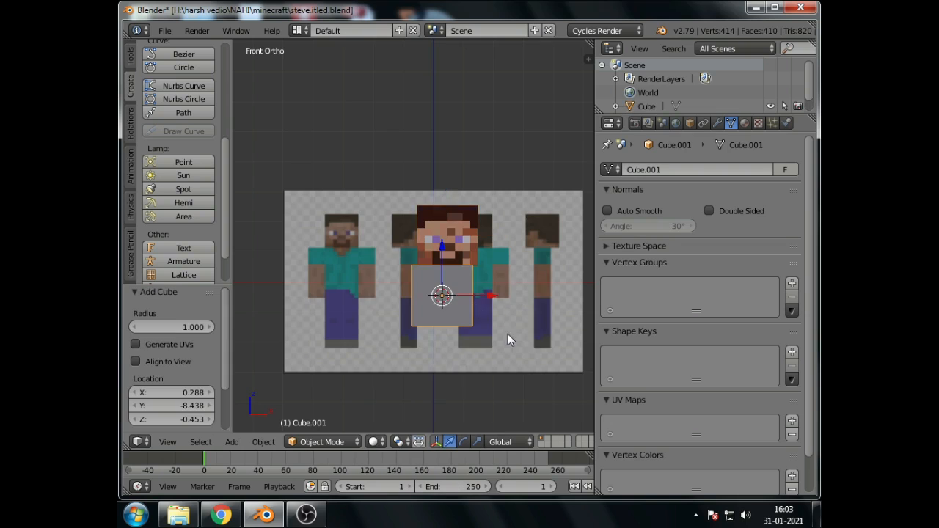
pyautogui.scroll(4, 443, 214)
pyautogui.press('g')
pyautogui.click(474, 235)
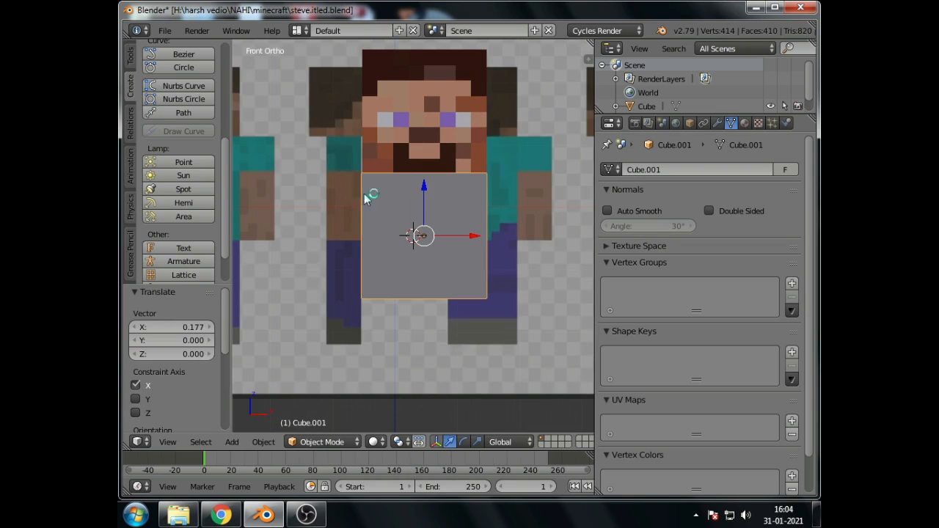
# - Move the new cube's mesh up along Z in Edit Mode until it overlaps the head, and show it in wireframe
pyautogui.press('Tab')
pyautogui.press('g')
pyautogui.press('z')
pyautogui.click(423, 69)
pyautogui.press('z')
# - Extend the cube's bottom face downward along Z and add a horizontal loop cut across the mesh
pyautogui.rightClick(425, 176)
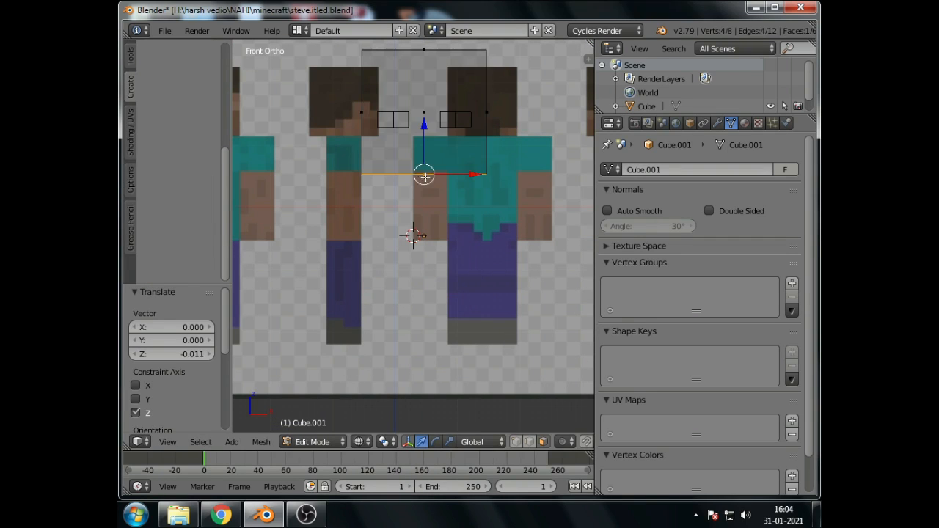
pyautogui.moveTo(424, 125); pyautogui.dragTo(438, 245)
pyautogui.hotkey('ctrl', 'r')
pyautogui.click(456, 156)
pyautogui.click(455, 157)
# - Select the whole mesh and move it up about 2 units along Z
pyautogui.press('a')
pyautogui.press('g')
pyautogui.press('z')
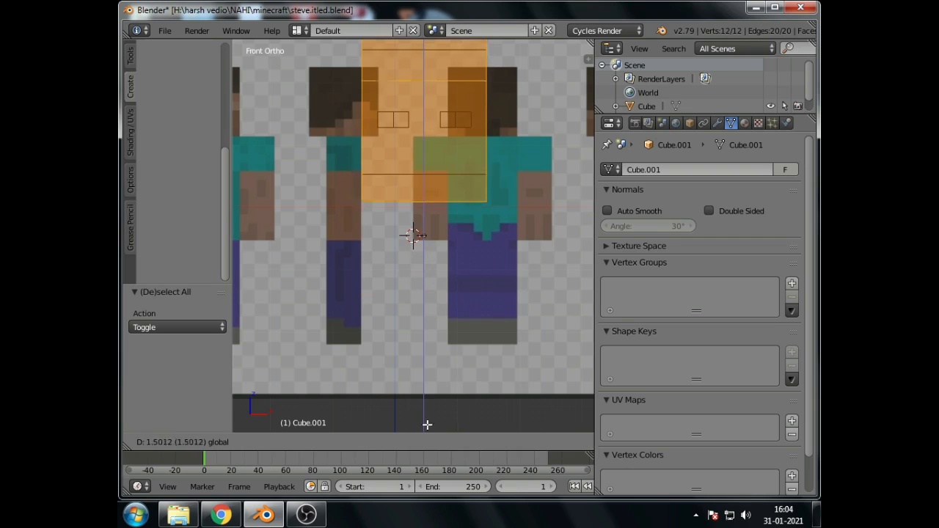
pyautogui.click(455, 394)
# - Extend the mesh's bottom downward along Z again and add another horizontal loop cut through the extension
pyautogui.rightClick(411, 176)
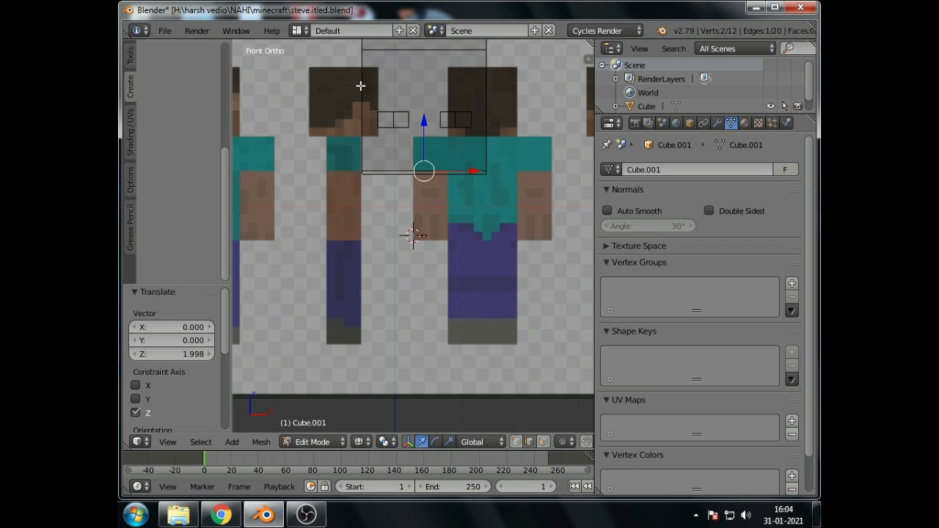
pyautogui.click(432, 187)
pyautogui.moveTo(425, 127); pyautogui.dragTo(432, 236)
pyautogui.hotkey('ctrl', 'r')
pyautogui.click(443, 184)
pyautogui.click(448, 193)
pyautogui.rightClick(423, 222)
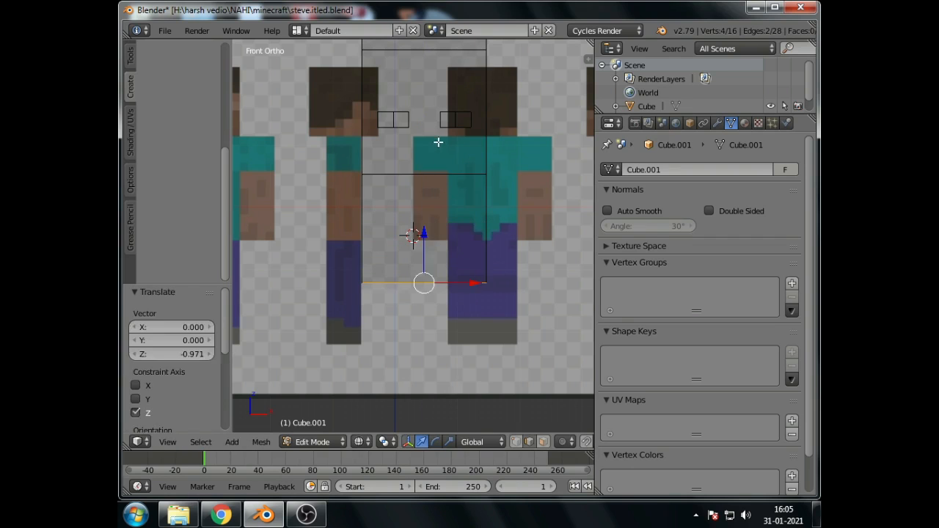
# - Move the whole mesh down along Z and adjust the edges near the head's lower edge
pyautogui.press('a')
pyautogui.press('a')
pyautogui.scroll(1, 441, 169)
pyautogui.scroll(-2, 442, 178)
pyautogui.moveTo(422, 78); pyautogui.dragTo(438, 367)
pyautogui.rightClick(421, 172)
pyautogui.keyDown('shift'); pyautogui.rightClick(421, 172); pyautogui.keyUp('shift')
pyautogui.moveTo(423, 123); pyautogui.dragTo(429, 136)
# - Circle-select the mesh and move it down along Z so its top meets the underside of the head
pyautogui.scroll(-4, 484, 217)
pyautogui.press('c')
pyautogui.moveTo(410, 235); pyautogui.dragTo(398, 124)
pyautogui.rightClick(399, 123)
pyautogui.moveTo(418, 83)
pyautogui.mouseDown()
pyautogui.moveTo(429, 246)
pyautogui.moveTo(419, 229)
pyautogui.mouseUp()
pyautogui.press('KP_Decimal')
# - Subdivide the body vertically with evenly spaced horizontal loop cuts along its full height, making 24 rows
pyautogui.hotkey('ctrl', 'r')
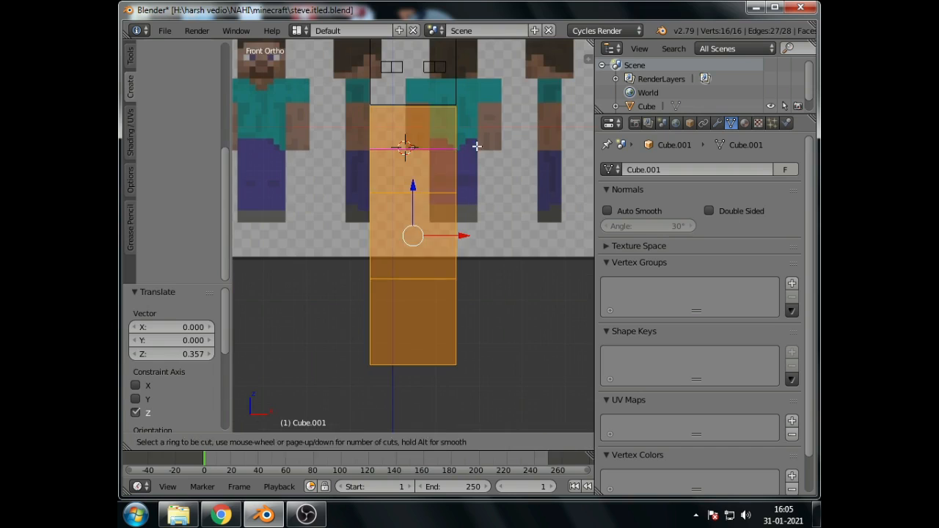
pyautogui.doubleClick(476, 144)
pyautogui.hotkey('ctrl', 'r')
pyautogui.doubleClick(476, 171)
pyautogui.hotkey('ctrl', 'r')
pyautogui.doubleClick(476, 120)
pyautogui.hotkey('ctrl', 'r')
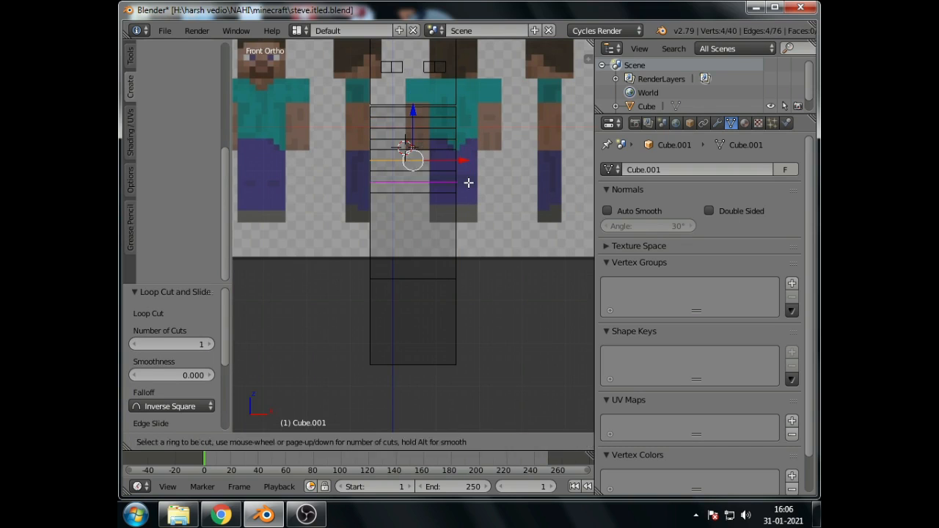
pyautogui.doubleClick(464, 213)
pyautogui.hotkey('ctrl', 'r')
pyautogui.doubleClick(471, 234)
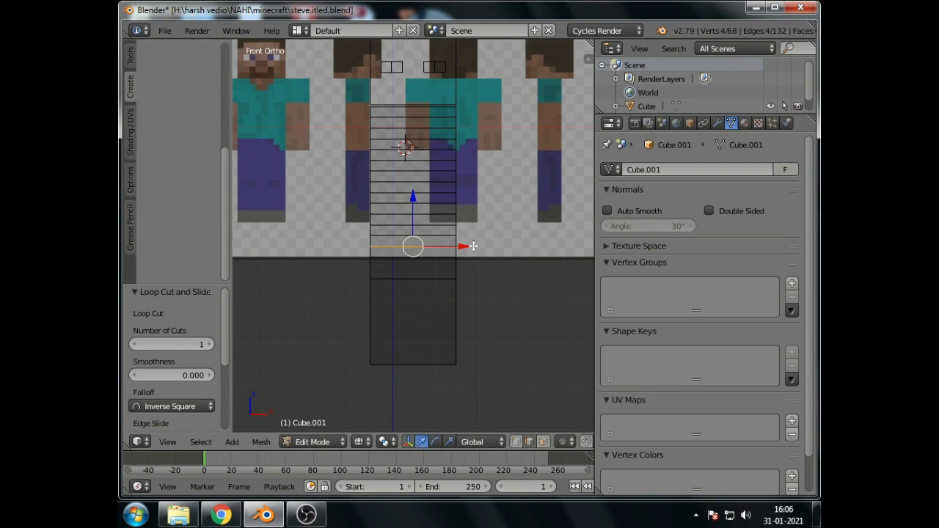
pyautogui.hotkey('ctrl', 'r')
pyautogui.doubleClick(483, 308)
pyautogui.hotkey('ctrl', 'r')
pyautogui.doubleClick(471, 332)
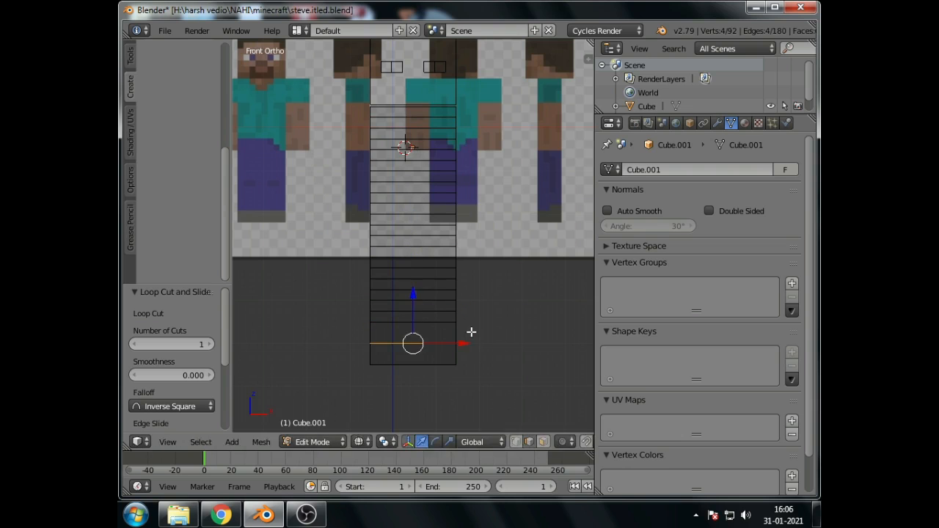
# - Add evenly spaced vertical loop cuts across the body's width, dividing its front into eight columns
pyautogui.hotkey('ctrl', 'r')
pyautogui.click(444, 363)
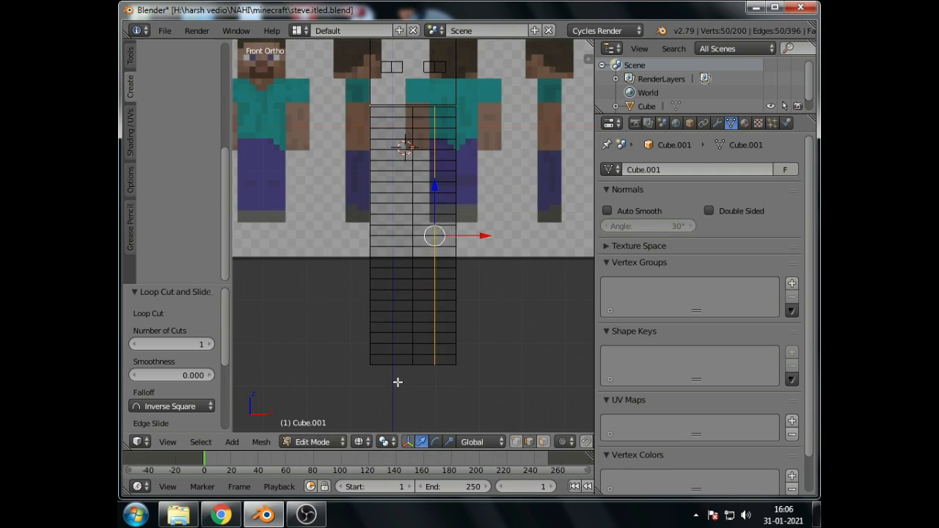
pyautogui.click(425, 380)
pyautogui.hotkey('ctrl', 'r')
pyautogui.doubleClick(444, 380)
pyautogui.hotkey('ctrl', 'r')
pyautogui.doubleClick(384, 382)
pyautogui.hotkey('ctrl', 'r')
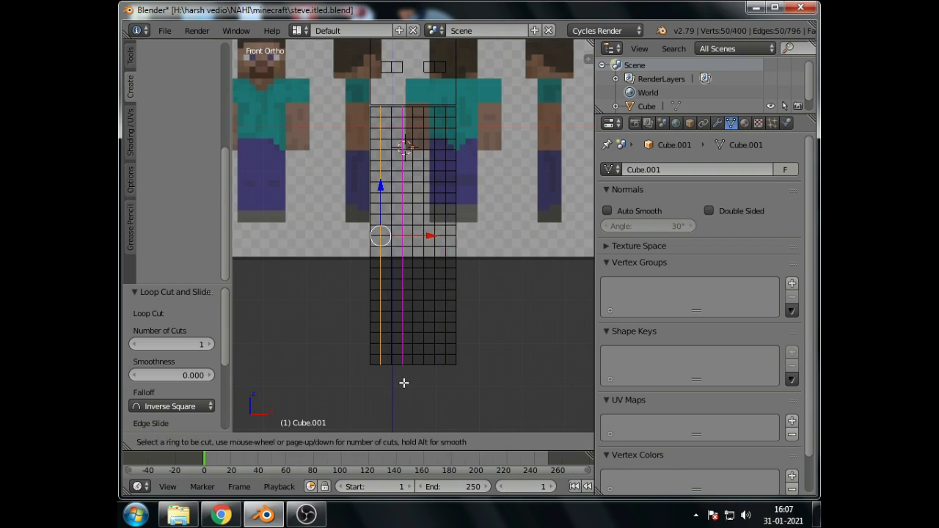
pyautogui.doubleClick(404, 384)
# - In the right side view, move the body object along Y until it lies beneath the head
pyautogui.press('KP_3')
pyautogui.press('c')
pyautogui.moveTo(380, 365); pyautogui.dragTo(377, 150)
pyautogui.rightClick(377, 150)
pyautogui.press('KP_1')
pyautogui.press('KP_3')
pyautogui.scroll(-5, 506, 272)
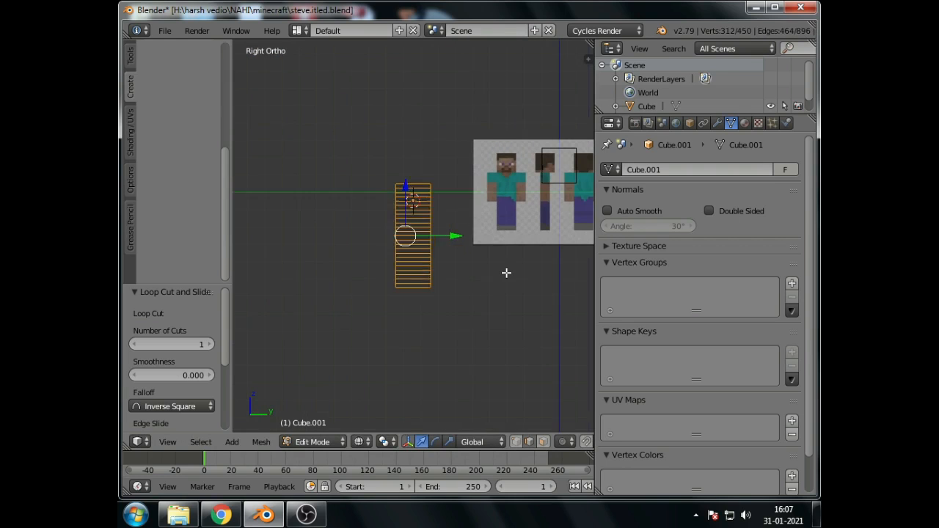
pyautogui.press('Tab')
pyautogui.moveTo(461, 201); pyautogui.dragTo(245, 209)
pyautogui.press('KP_Decimal')
pyautogui.moveTo(465, 147); pyautogui.dragTo(424, 156)
pyautogui.press('Tab')
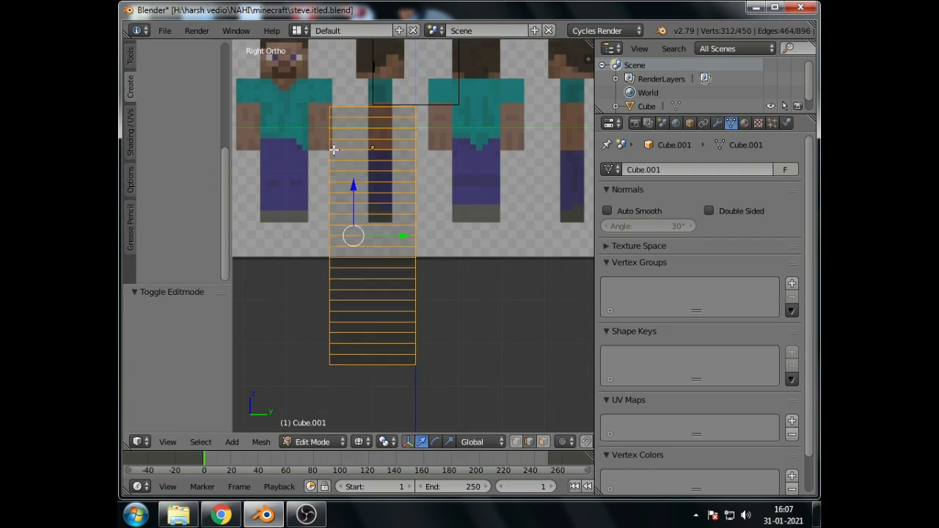
# - Circle-select the vertices along the body's front side and move them along Y to halve its depth
pyautogui.rightClick(329, 122)
pyautogui.click(516, 442)
pyautogui.press('c')
pyautogui.moveTo(316, 109); pyautogui.dragTo(335, 359)
pyautogui.rightClick(335, 359)
pyautogui.moveTo(380, 236); pyautogui.dragTo(421, 239)
# - Centre the body object under the head along Y and raise it 0.032 along Z
pyautogui.press('Tab')
pyautogui.moveTo(432, 144); pyautogui.dragTo(452, 143)
pyautogui.moveTo(395, 94); pyautogui.dragTo(395, 92)
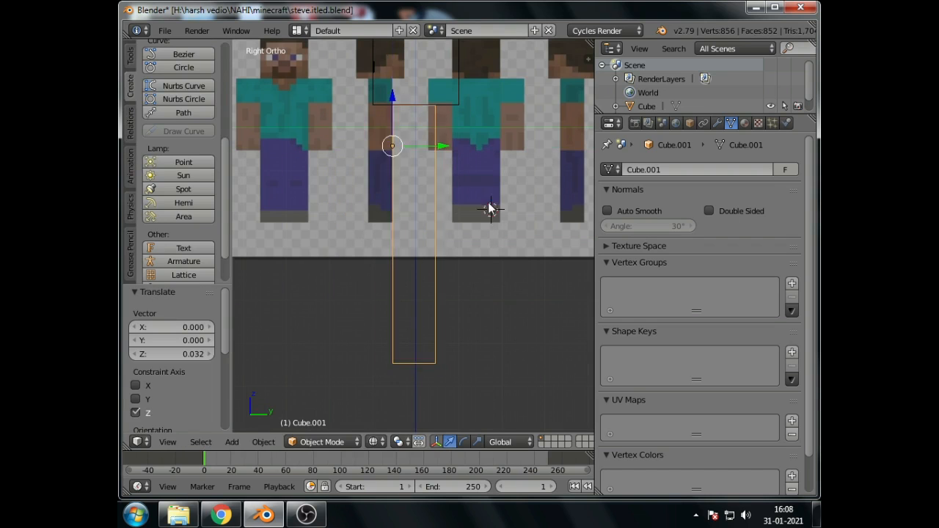
# - Select the neckline faces at the body's upper front in solid view and assign them a new reddish-brown material
pyautogui.press('KP_1')
pyautogui.press('Tab')
pyautogui.press('z')
pyautogui.rightClick(425, 117)
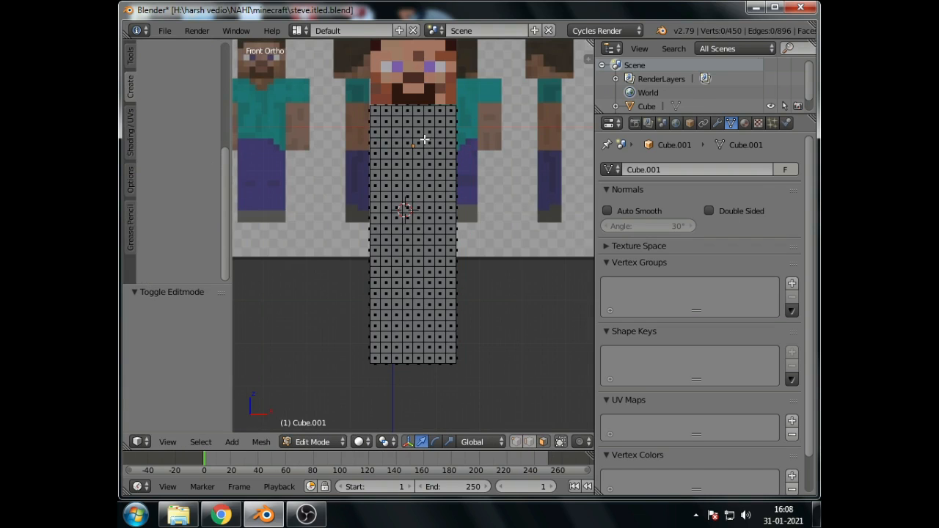
pyautogui.click(744, 123)
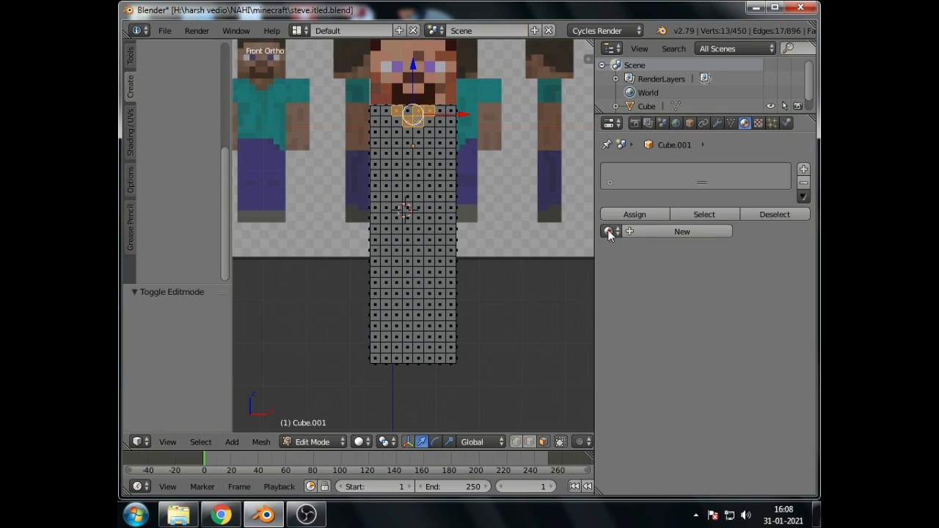
pyautogui.click(803, 170)
pyautogui.click(646, 245)
pyautogui.click(722, 344)
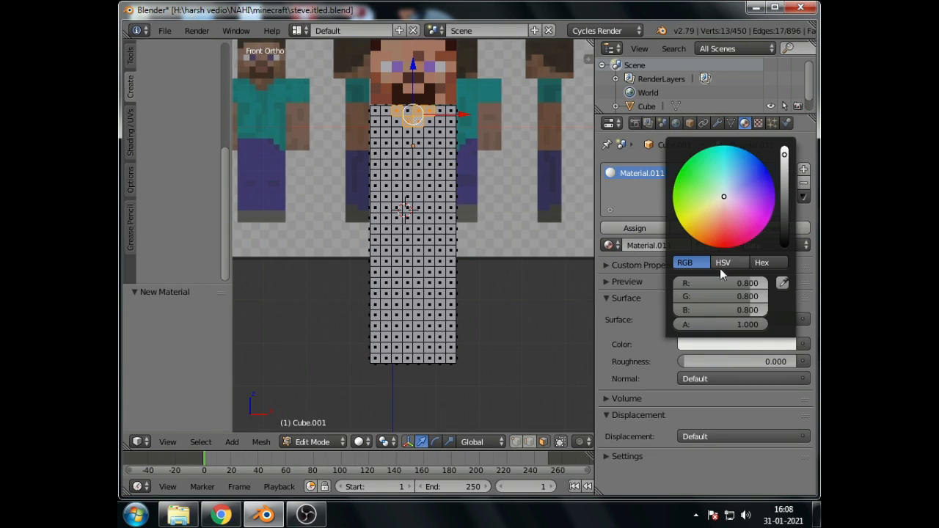
pyautogui.moveTo(721, 209); pyautogui.dragTo(718, 229)
pyautogui.moveTo(784, 155); pyautogui.dragTo(784, 190)
pyautogui.click(634, 228)
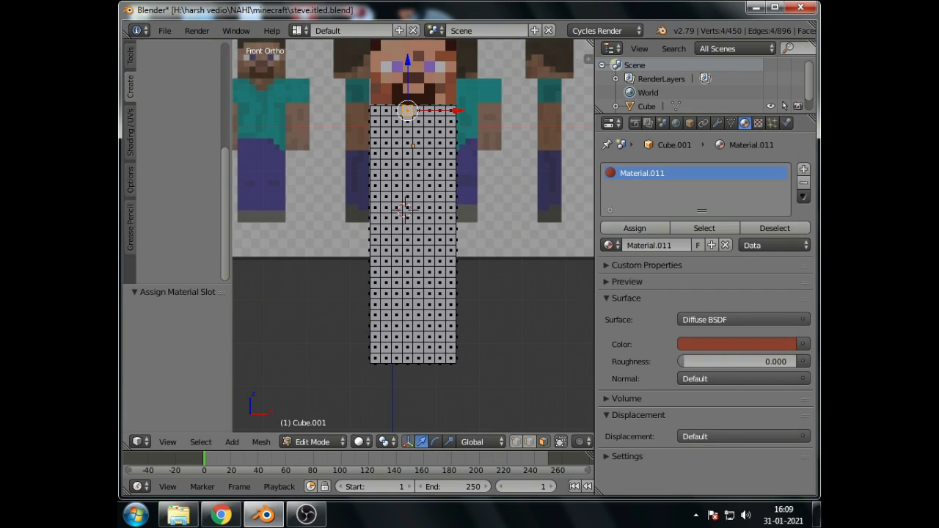
# - Show materials in the viewport and assign a new salmon material (R 0.800, G 0.168, B 0.103) to one central neckline face
pyautogui.click(358, 441)
pyautogui.click(389, 343)
pyautogui.click(803, 169)
pyautogui.click(679, 263)
pyautogui.click(723, 362)
pyautogui.click(718, 245)
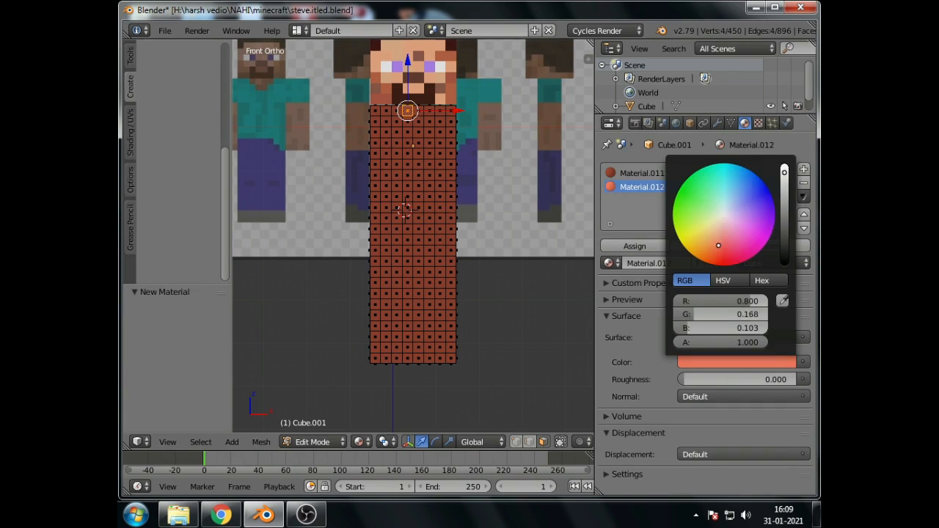
pyautogui.click(635, 246)
# - Select the shirt faces in the top eight rows on the front, sides and back, leaving out the neckline
pyautogui.click(641, 173)
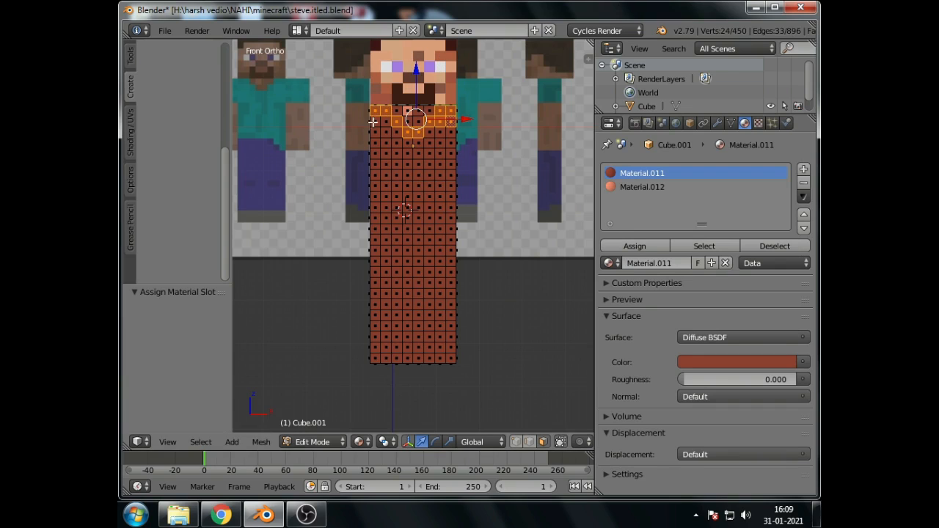
pyautogui.moveTo(395, 165); pyautogui.dragTo(436, 174)
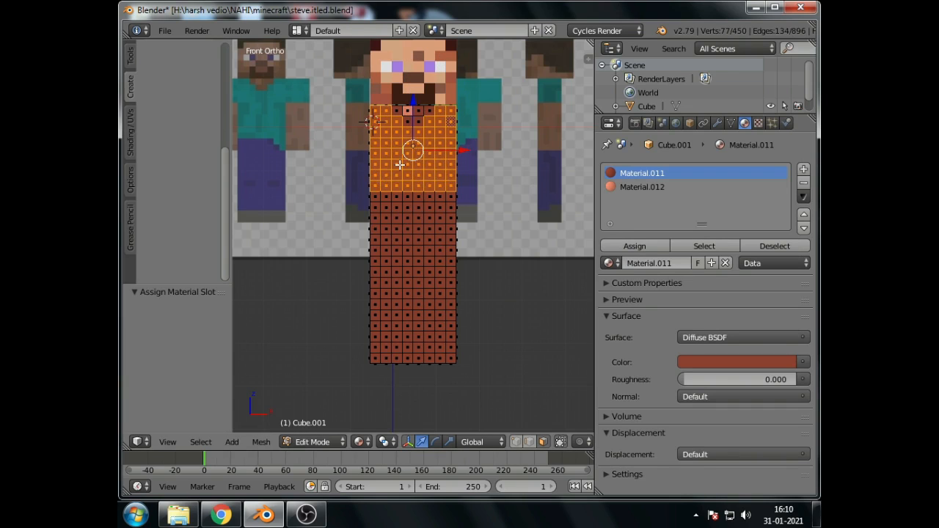
pyautogui.press('KP_3')
pyautogui.rightClick(559, 145)
pyautogui.press('ctrl+KP_3')
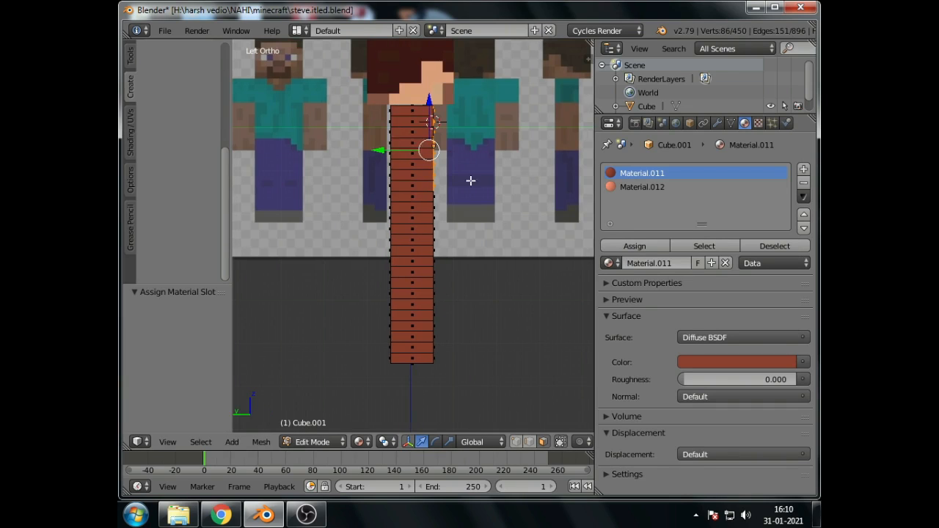
pyautogui.press('c')
pyautogui.moveTo(407, 123)
pyautogui.mouseDown()
pyautogui.moveTo(409, 168)
pyautogui.moveTo(405, 131)
pyautogui.mouseUp()
pyautogui.rightClick(409, 168)
pyautogui.press('ctrl+KP_1')
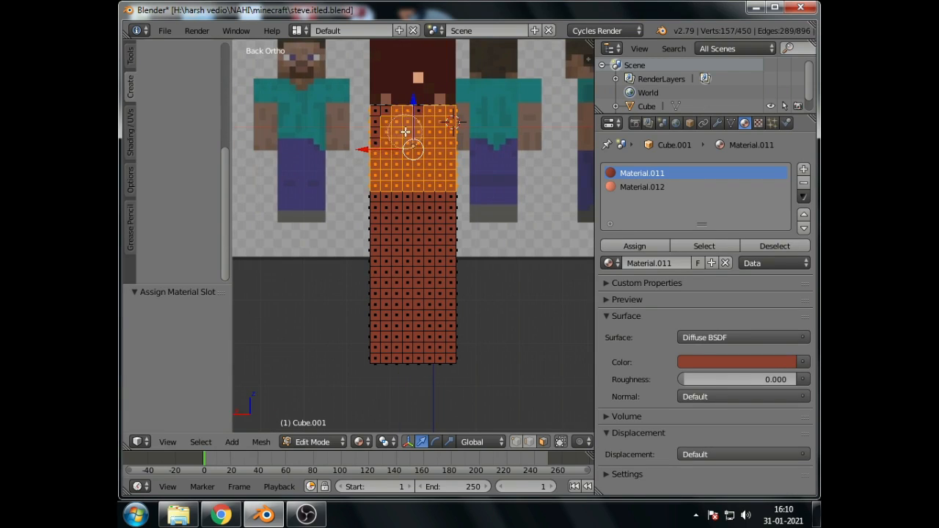
# - Assign a new cyan material to the selected shirt faces and fine-tune its colour
pyautogui.press('KP_1')
pyautogui.click(803, 170)
pyautogui.click(689, 262)
pyautogui.click(725, 361)
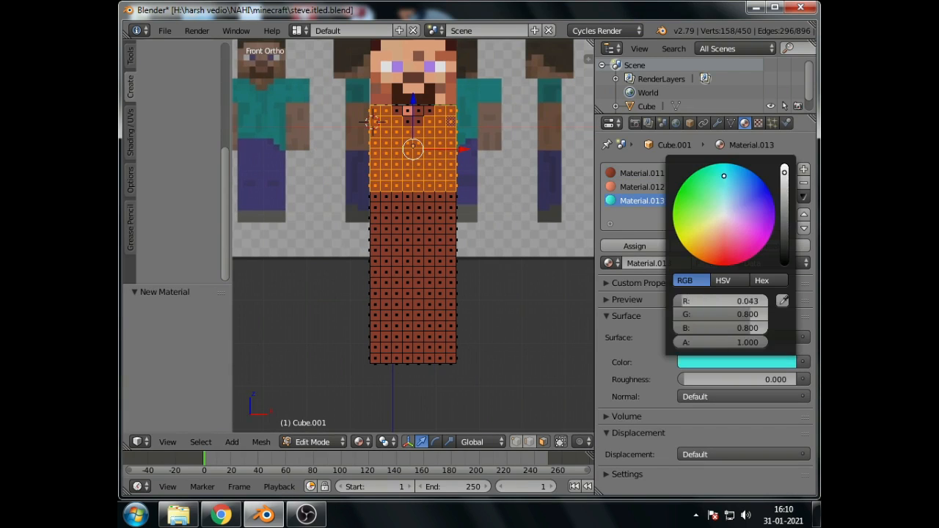
pyautogui.click(632, 245)
pyautogui.press('a')
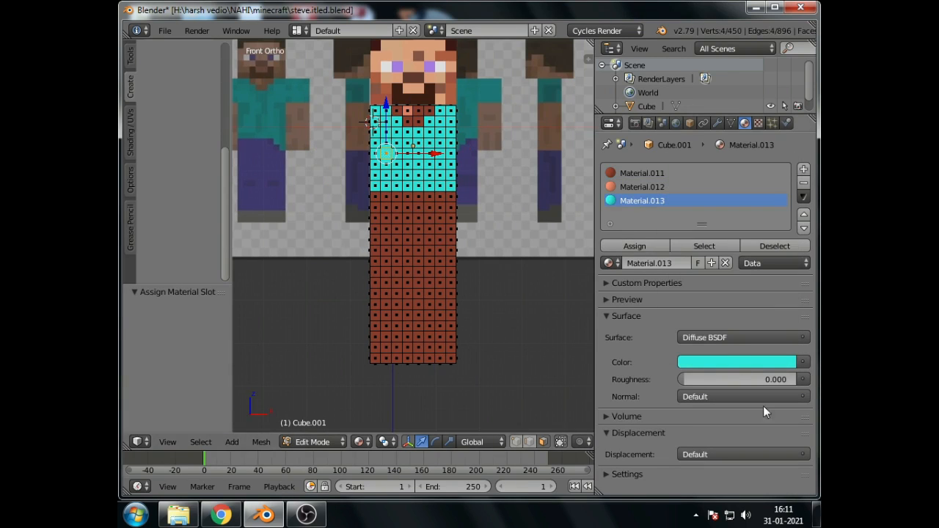
pyautogui.click(755, 361)
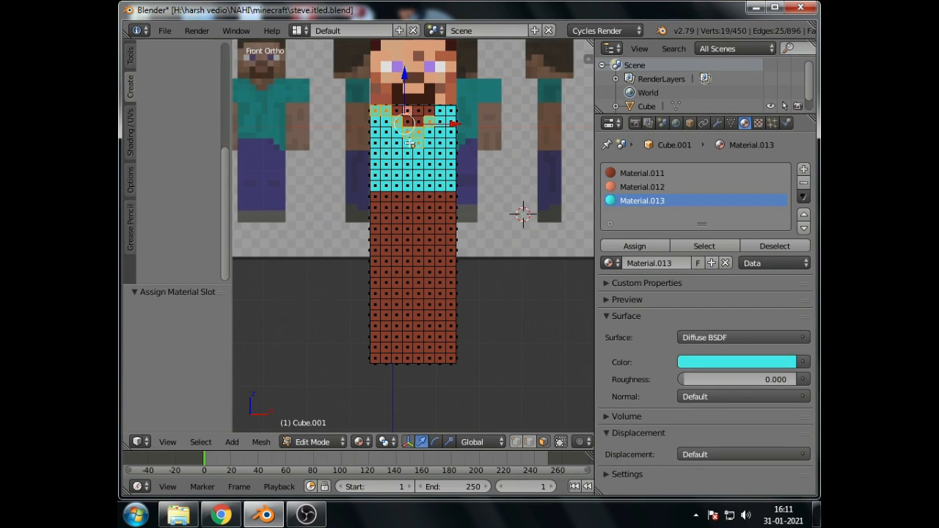
# - Assign a new dark teal material to the selected shoulder, collar and centre-chest faces of the shirt
pyautogui.click(803, 169)
pyautogui.click(683, 262)
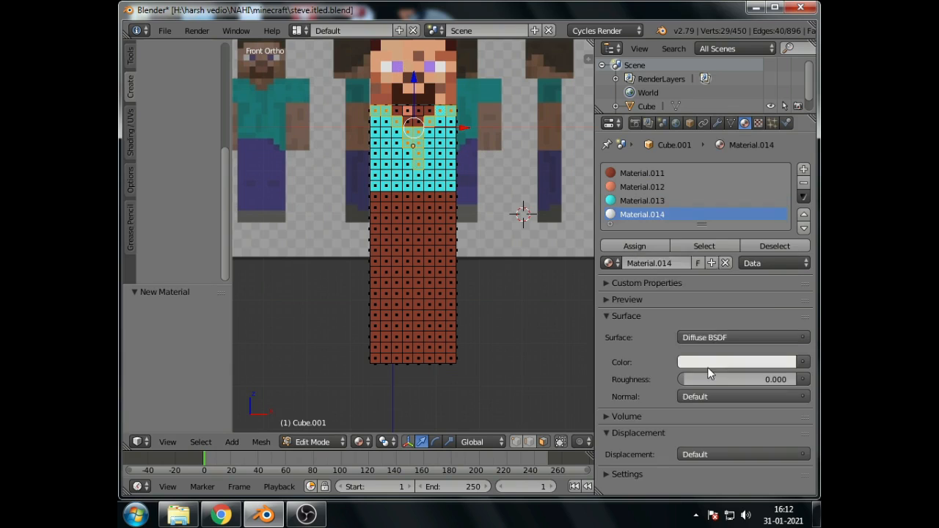
pyautogui.click(708, 364)
pyautogui.click(727, 172)
pyautogui.moveTo(784, 174); pyautogui.dragTo(784, 209)
pyautogui.click(635, 246)
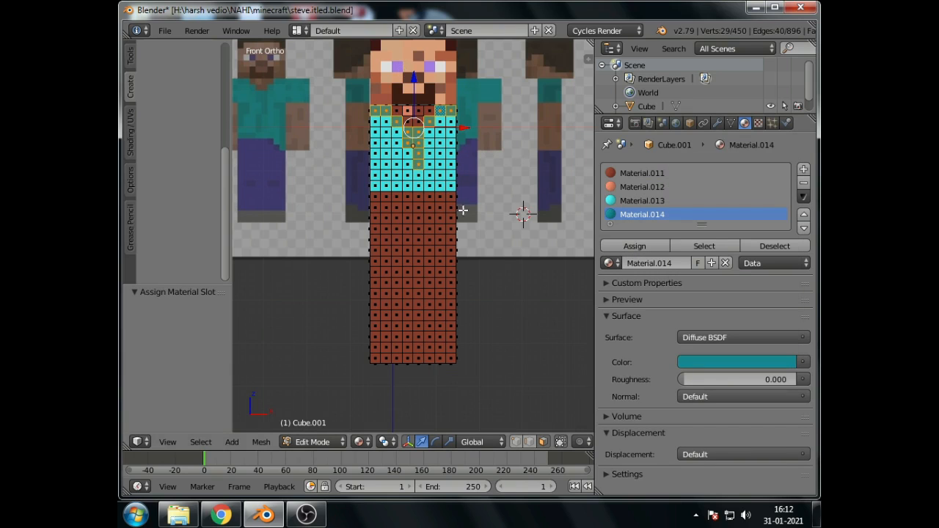
# - Assign the dark teal Material.014 to shirt faces along the front's −X edge, lower centre and hem
pyautogui.rightClick(388, 154)
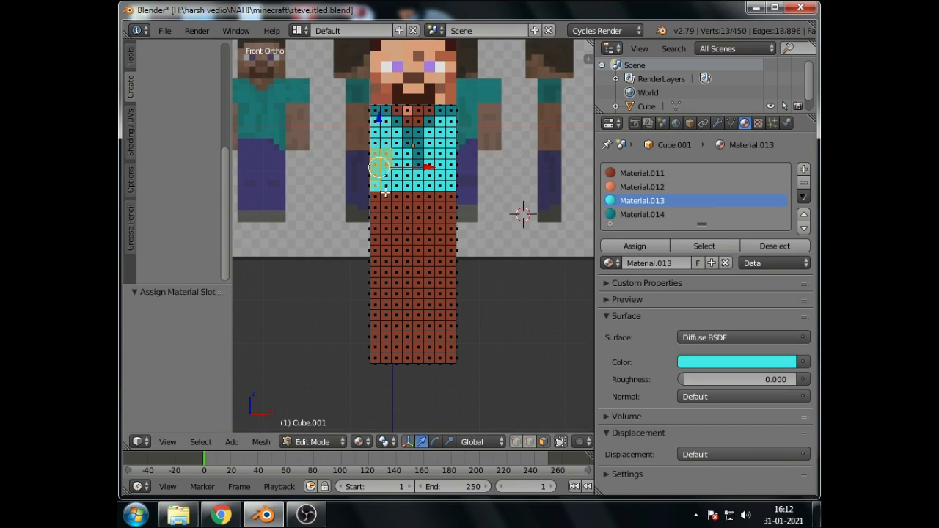
pyautogui.keyDown('shift'); pyautogui.rightClick(409, 196); pyautogui.keyUp('shift')
pyautogui.keyDown('shift'); pyautogui.rightClick(398, 206); pyautogui.keyUp('shift')
pyautogui.keyDown('shift'); pyautogui.rightClick(386, 208); pyautogui.keyUp('shift')
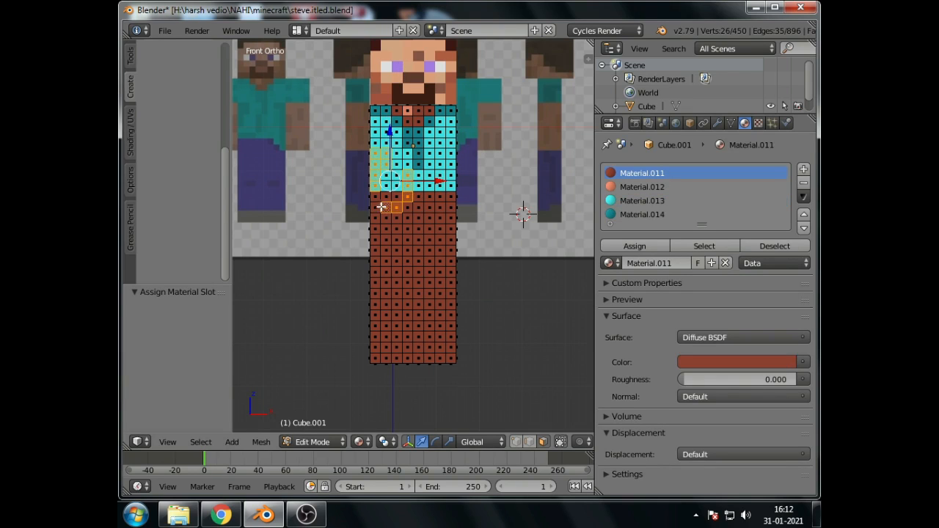
pyautogui.keyDown('shift'); pyautogui.rightClick(376, 208); pyautogui.keyUp('shift')
pyautogui.click(668, 214)
pyautogui.click(608, 245)
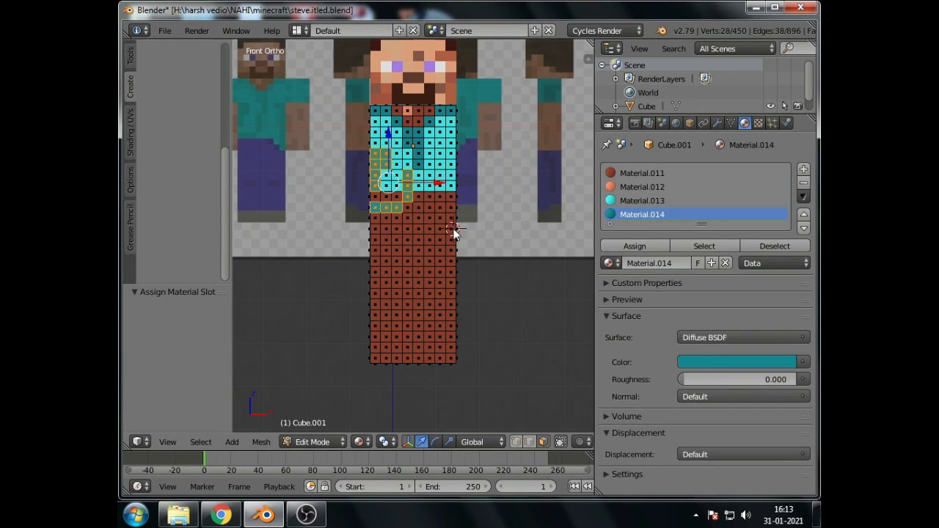
# - Assign the dark teal Material.014 to the front's +X edge column, extending it below the waist, plus one adjacent chest face
pyautogui.rightClick(451, 229)
pyautogui.keyDown('shift'); pyautogui.rightClick(452, 218); pyautogui.keyUp('shift')
pyautogui.keyDown('shift'); pyautogui.rightClick(451, 207); pyautogui.keyUp('shift')
pyautogui.keyDown('shift'); pyautogui.rightClick(451, 143); pyautogui.keyUp('shift')
pyautogui.keyDown('shift'); pyautogui.rightClick(440, 143); pyautogui.keyUp('shift')
pyautogui.keyDown('shift'); pyautogui.rightClick(451, 197); pyautogui.keyUp('shift')
pyautogui.click(632, 214)
pyautogui.click(641, 245)
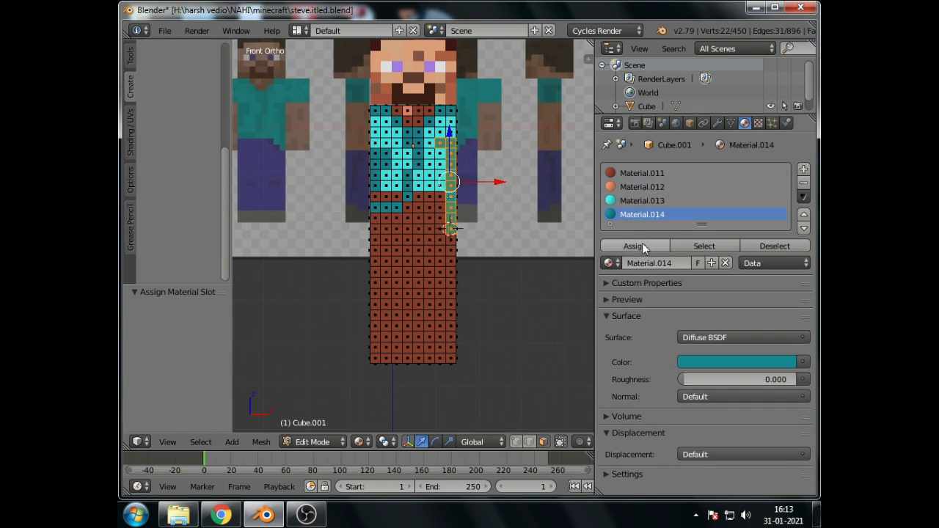
# - Assign the cyan Material.013 to the remaining brown faces along the shirt's front hem
pyautogui.rightClick(440, 217)
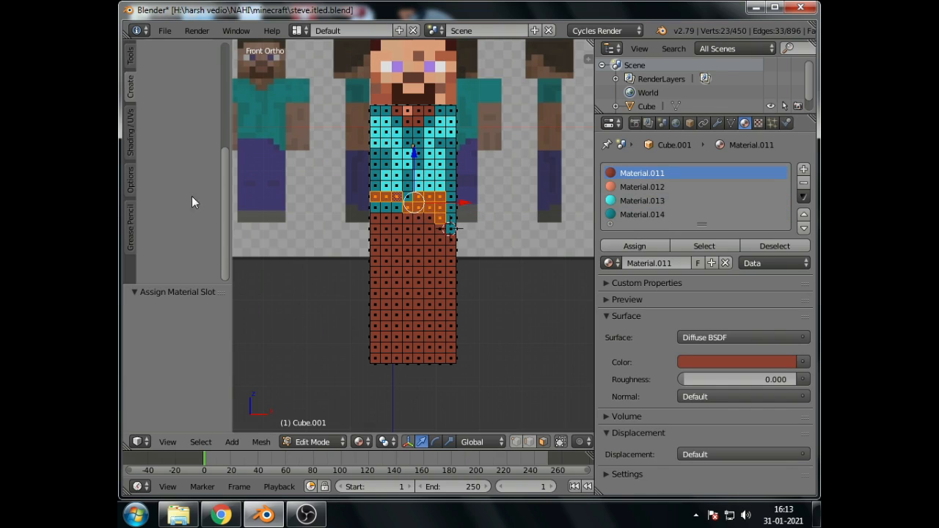
pyautogui.click(660, 201)
pyautogui.click(655, 246)
# - Add three vertical loop cuts through the body's depth, dividing each side into four equal columns
pyautogui.press('KP_3')
pyautogui.hotkey('ctrl', 'r')
pyautogui.click(412, 367)
pyautogui.rightClick(413, 366)
pyautogui.hotkey('ctrl', 'r')
pyautogui.click(406, 369)
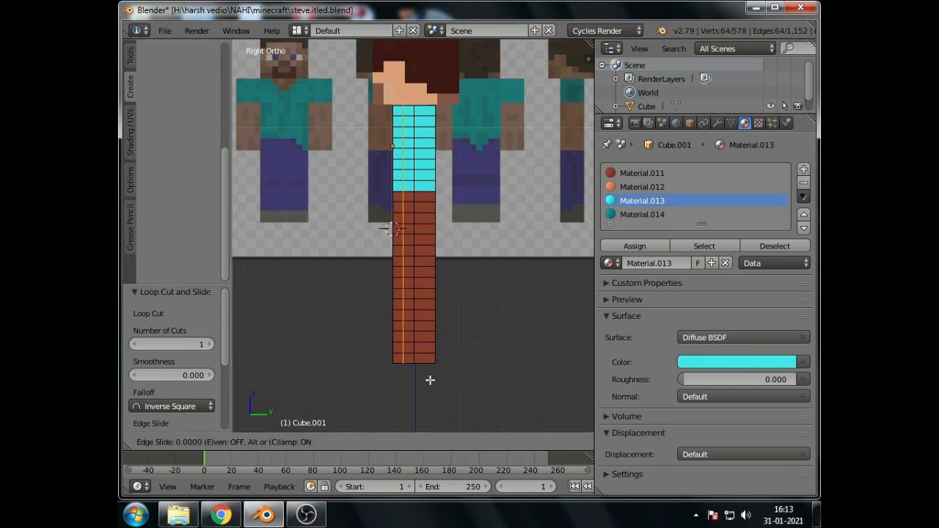
pyautogui.click(543, 250)
# - Select the hem faces on the body's +X side and assign them the cyan Material.013
pyautogui.moveTo(577, 120); pyautogui.dragTo(419, 210, button='middle')
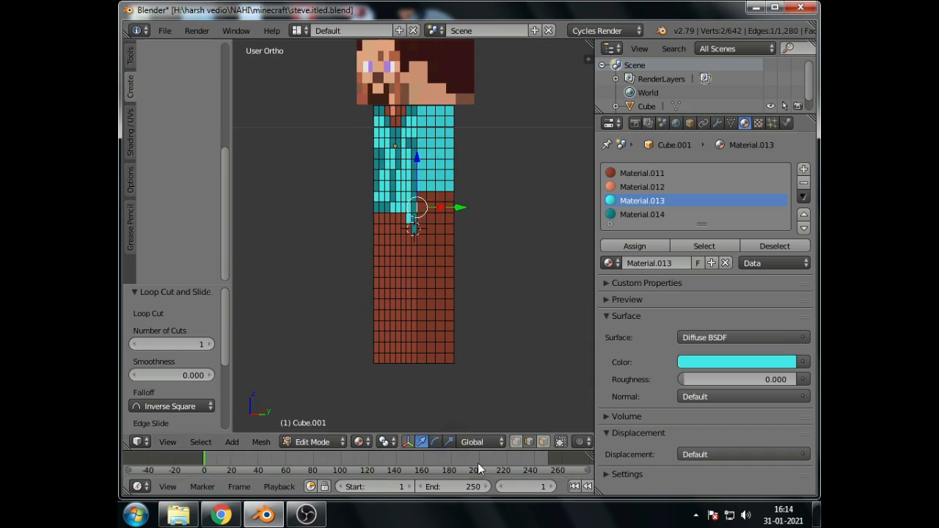
pyautogui.rightClick(420, 209)
pyautogui.click(660, 200)
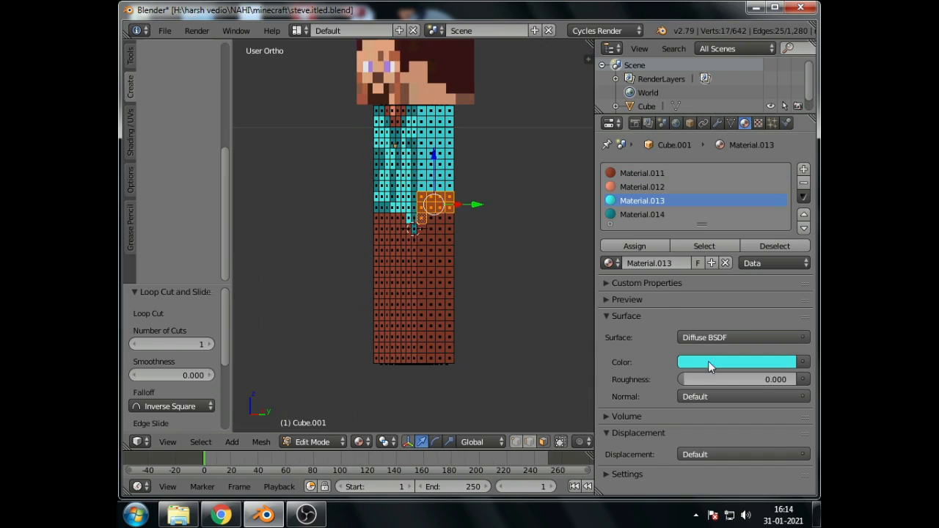
pyautogui.click(634, 246)
# - Assign the dark teal Material.014 to the +X side's front column from mid-chest down to the hem
pyautogui.rightClick(422, 208)
pyautogui.keyDown('shift'); pyautogui.rightClick(422, 173); pyautogui.keyUp('shift')
pyautogui.keyDown('shift'); pyautogui.rightClick(422, 163); pyautogui.keyUp('shift')
pyautogui.click(628, 214)
pyautogui.click(635, 246)
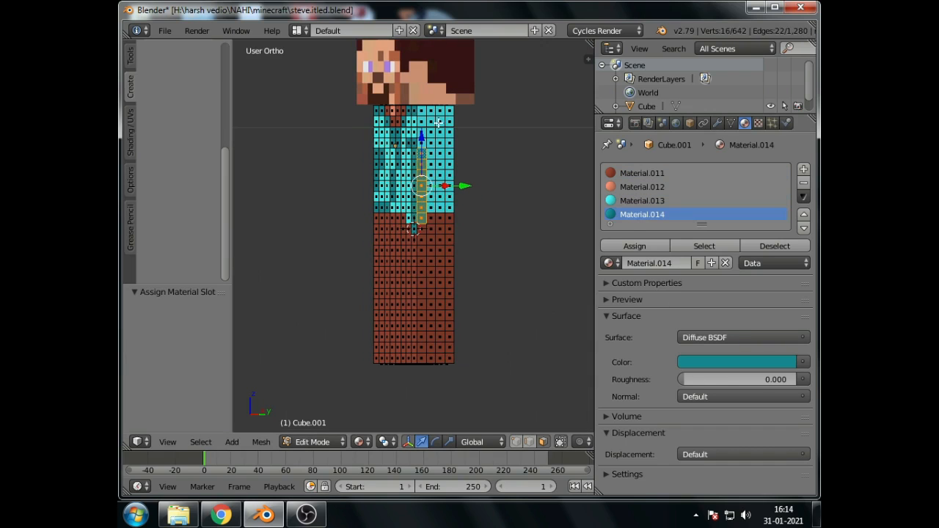
# - Assign the dark teal Material.014 to shading faces in the rear columns of the shirt's +X side
pyautogui.rightClick(449, 152)
pyautogui.keyDown('shift'); pyautogui.rightClick(450, 175); pyautogui.keyUp('shift')
pyautogui.keyDown('shift'); pyautogui.rightClick(440, 186); pyautogui.keyUp('shift')
pyautogui.click(644, 215)
pyautogui.click(638, 244)
# - Select the two hem rows on the body's −X side and assign them the cyan Material.013
pyautogui.moveTo(433, 272); pyautogui.dragTo(415, 209, button='middle')
pyautogui.rightClick(397, 203)
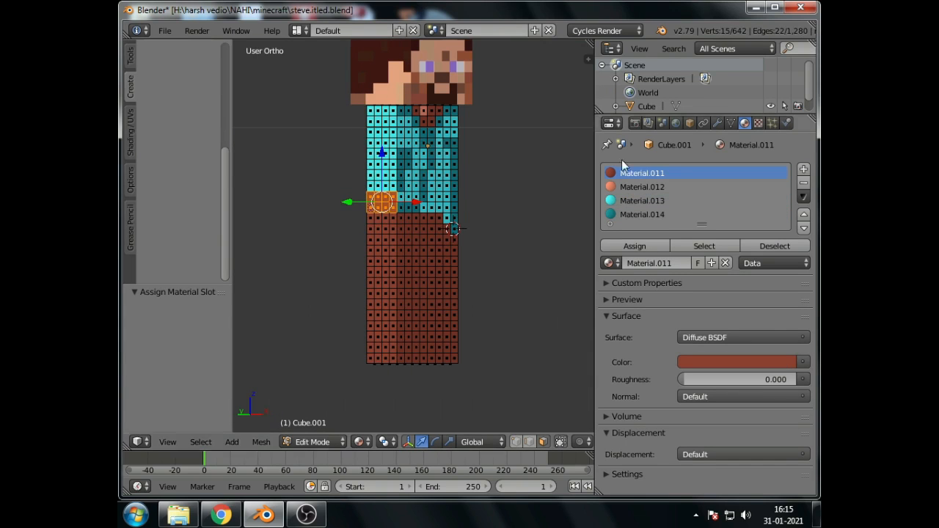
pyautogui.click(642, 200)
pyautogui.click(634, 245)
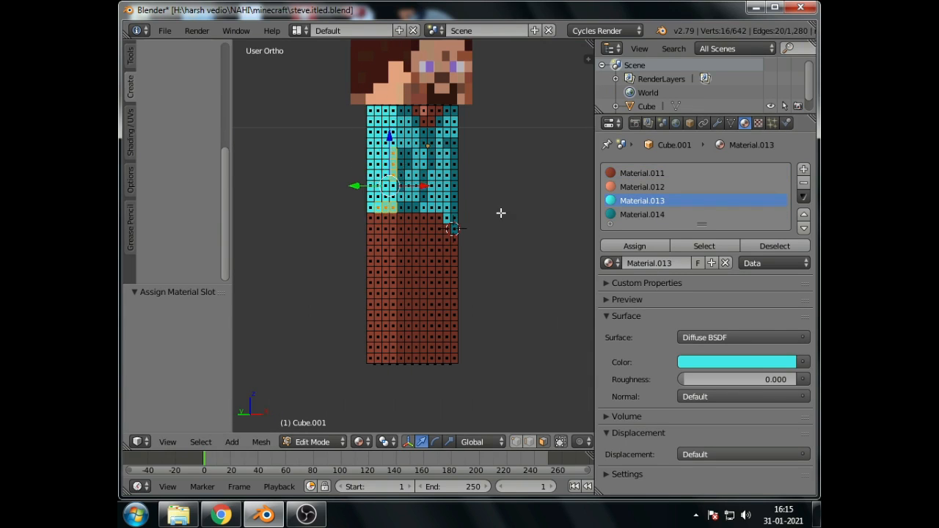
# - Assign the dark teal Material.014 to the selected front-column and hem faces on the −X side
pyautogui.click(642, 215)
pyautogui.click(634, 245)
pyautogui.press('KP_1')
pyautogui.scroll(-2, 546, 307)
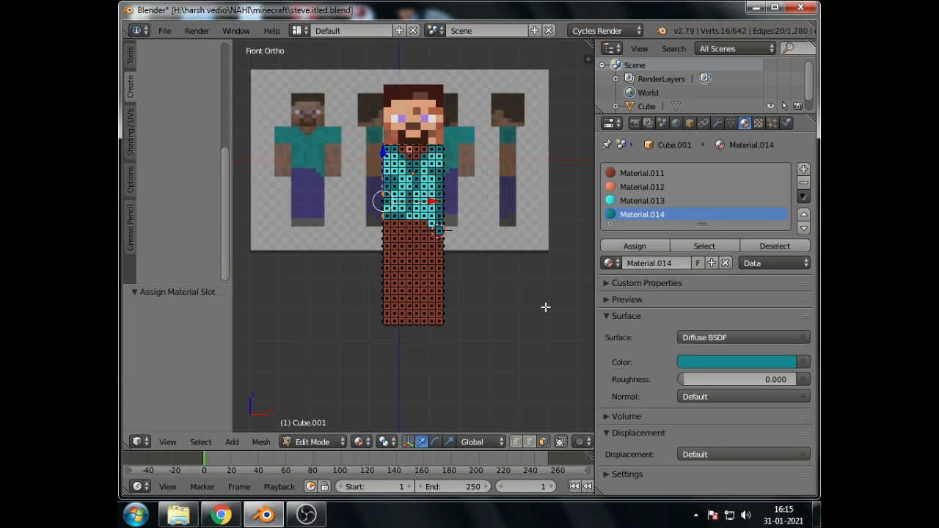
# - Select the shirt's two hem rows on the body's back and assign them the cyan Material.013
pyautogui.press('KP_9')
pyautogui.press('KP_4')
pyautogui.press('KP_4')
pyautogui.press('KP_4')
pyautogui.scroll(5, 250, 280)
pyautogui.rightClick(395, 187)
pyautogui.press('c')
pyautogui.moveTo(396, 185)
pyautogui.mouseDown()
pyautogui.moveTo(432, 179)
pyautogui.moveTo(522, 210)
pyautogui.mouseUp()
pyautogui.click(642, 201)
pyautogui.click(635, 246)
pyautogui.press('Tab')
pyautogui.press('KP_1')
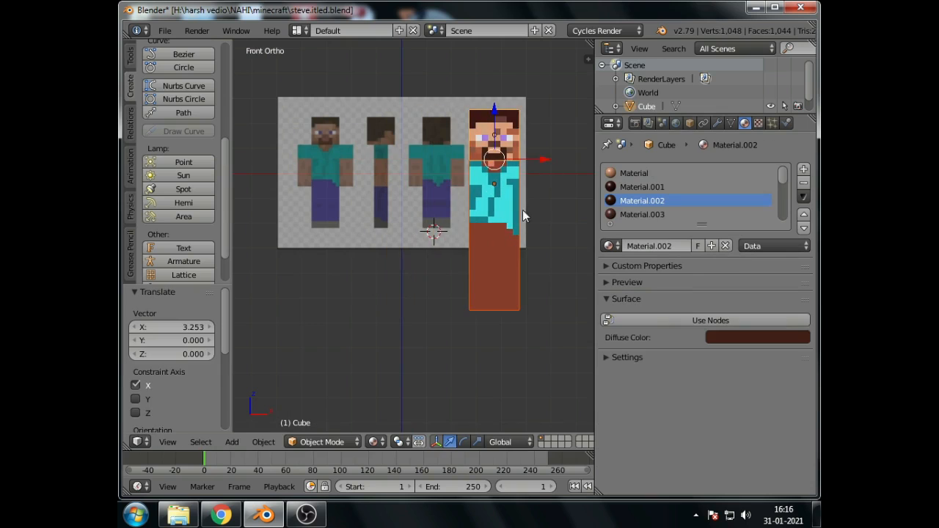
# - Assign the dark teal Material.014 to the shading faces on the shirt's back and cyan Material.013 to one face below the hem
pyautogui.press('Tab')
pyautogui.press('ctrl+KP_1')
pyautogui.scroll(3, 263, 183)
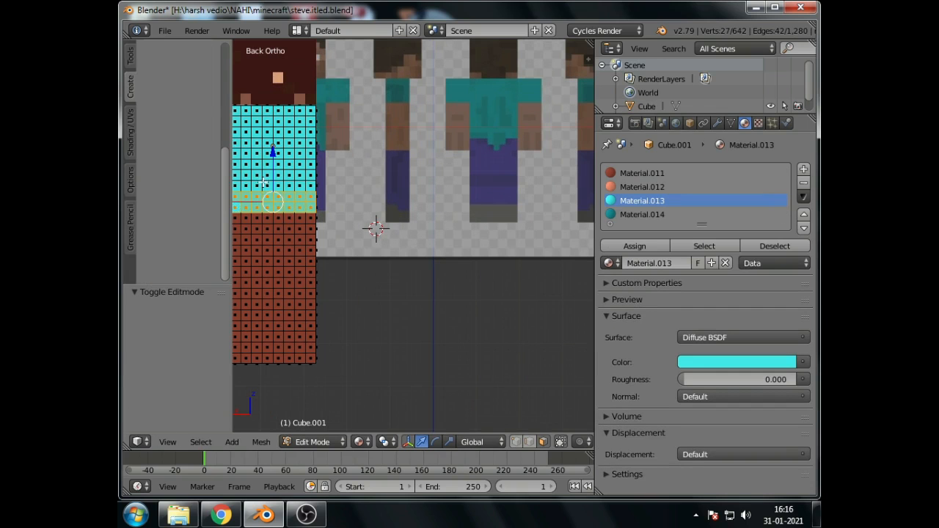
pyautogui.rightClick(279, 219)
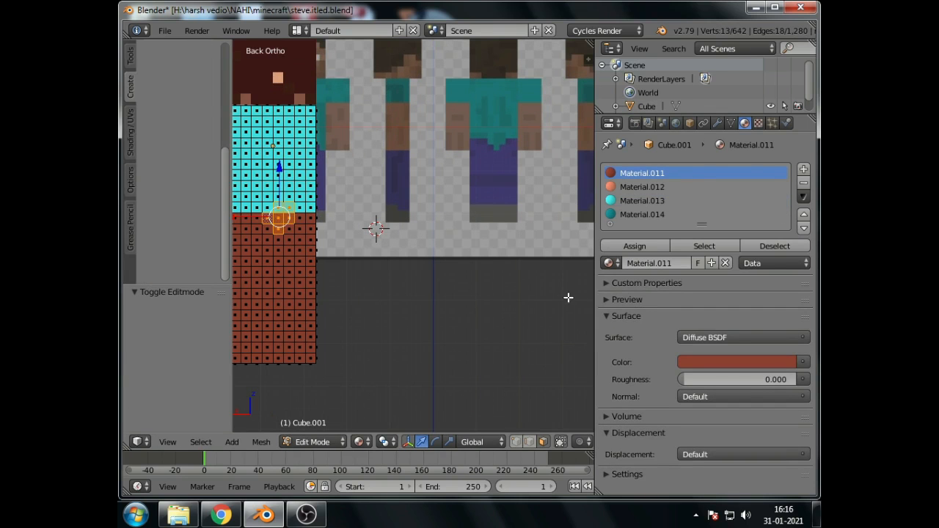
pyautogui.keyDown('ctrl'); pyautogui.scroll(-1, 361, 256); pyautogui.keyUp('ctrl')
pyautogui.keyDown('shift'); pyautogui.rightClick(282, 198); pyautogui.keyUp('shift')
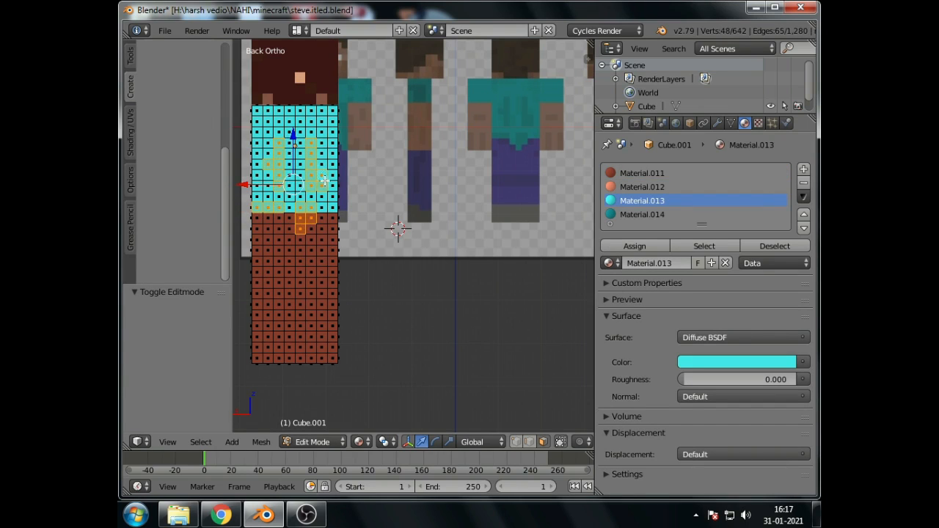
pyautogui.click(642, 215)
pyautogui.click(634, 246)
pyautogui.rightClick(290, 218)
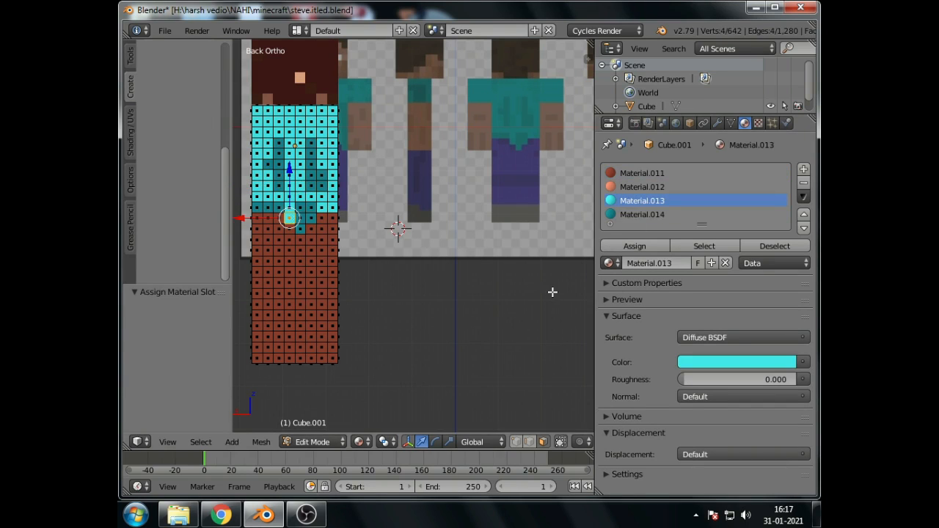
# - Circle-select the reddish-brown faces below the shirt on the body's front and +X side
pyautogui.moveTo(553, 292); pyautogui.dragTo(518, 308, button='middle')
pyautogui.press('c')
pyautogui.moveTo(481, 293); pyautogui.dragTo(478, 247)
pyautogui.rightClick(477, 247)
pyautogui.rightClick(500, 315)
pyautogui.press('c')
pyautogui.moveTo(500, 315)
pyautogui.mouseDown()
pyautogui.moveTo(503, 325)
pyautogui.moveTo(478, 240)
pyautogui.mouseUp()
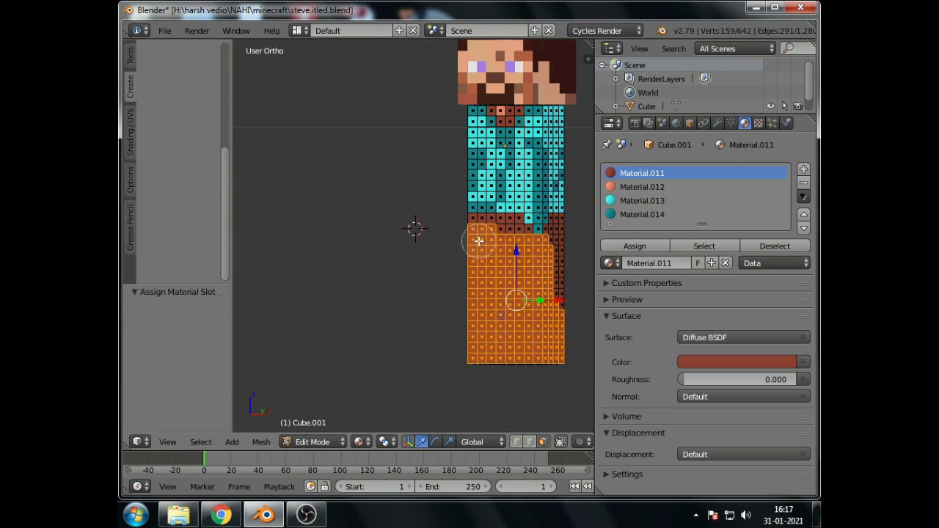
pyautogui.moveTo(568, 314); pyautogui.dragTo(566, 238)
pyautogui.rightClick(575, 346)
# - Add the reddish-brown faces below the shirt on the body's back and −X side to the selection
pyautogui.press('KP_6')
pyautogui.press('KP_6')
pyautogui.press('KP_6')
pyautogui.press('KP_6')
pyautogui.press('KP_6')
pyautogui.press('KP_6')
pyautogui.press('KP_6')
pyautogui.press('KP_6')
pyautogui.press('KP_6')
pyautogui.press('KP_6')
pyautogui.press('KP_6')
pyautogui.press('KP_6')
pyautogui.press('KP_6')
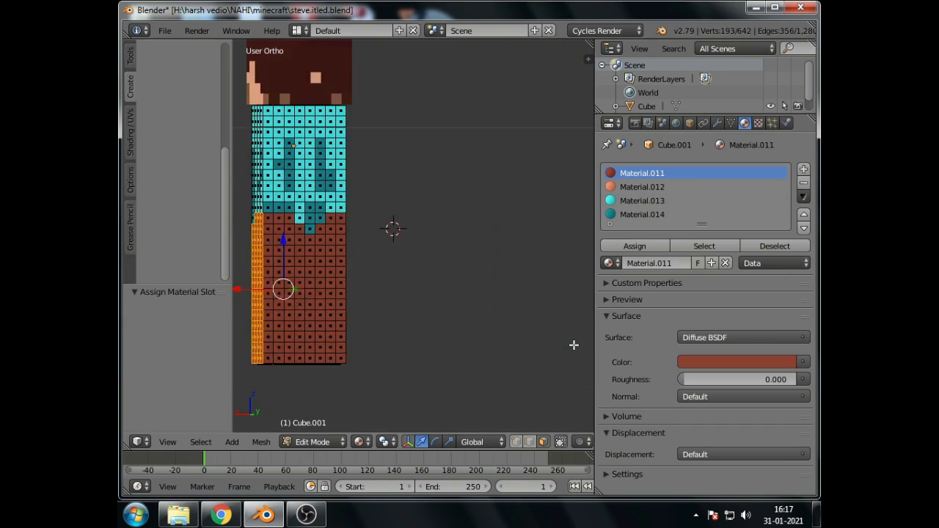
pyautogui.press('c')
pyautogui.moveTo(369, 302)
pyautogui.mouseDown()
pyautogui.moveTo(381, 306)
pyautogui.moveTo(398, 243)
pyautogui.mouseUp()
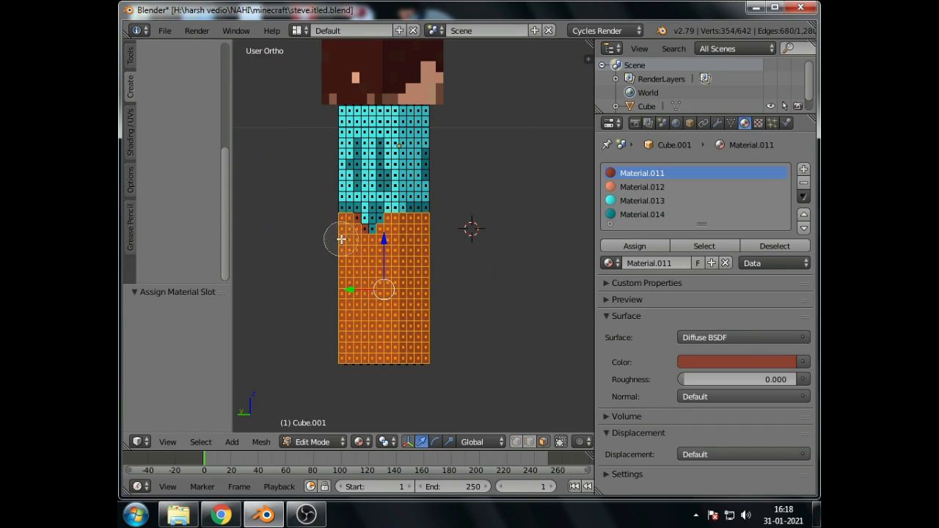
# - Create Material.015 with a blue-violet colour and assign it to the selected trouser faces
pyautogui.click(803, 169)
pyautogui.click(694, 263)
pyautogui.click(718, 364)
pyautogui.click(734, 194)
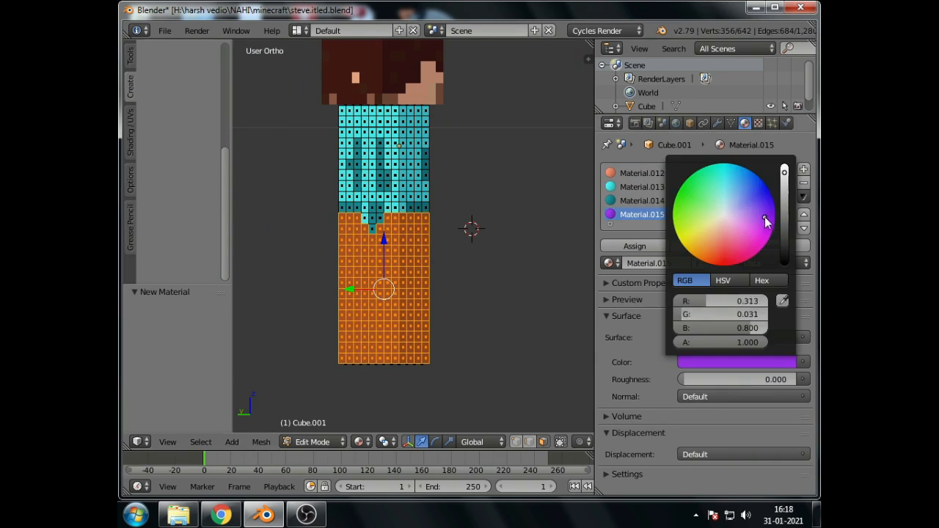
pyautogui.press('KP_1')
pyautogui.click(735, 362)
pyautogui.click(768, 211)
pyautogui.click(634, 246)
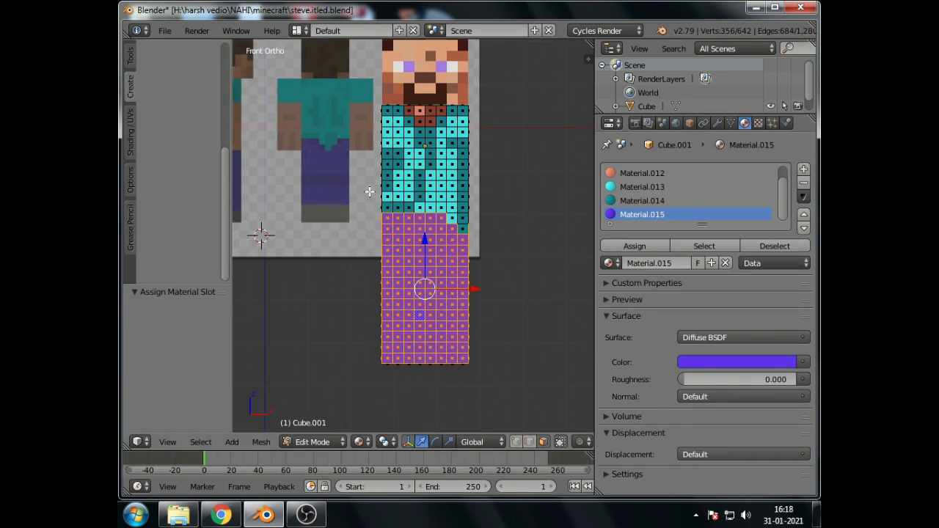
# - Select the trouser shading faces on the front, beside the shirt hem and in pairs at the knees
pyautogui.keyDown('shift'); pyautogui.moveTo(440, 211); pyautogui.dragTo(551, 213, button='middle'); pyautogui.keyUp('shift')
pyautogui.rightClick(551, 218)
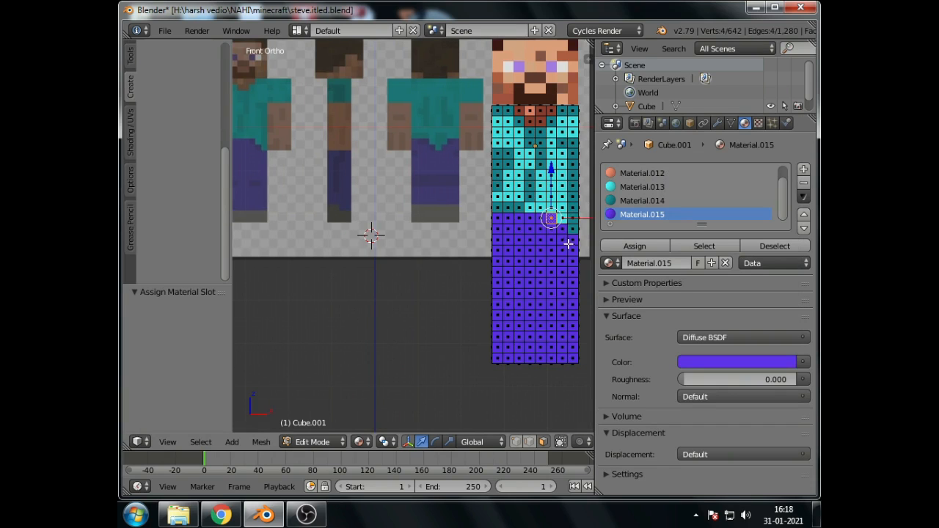
pyautogui.keyDown('shift'); pyautogui.rightClick(565, 294); pyautogui.keyUp('shift')
pyautogui.keyDown('shift'); pyautogui.rightClick(553, 296); pyautogui.keyUp('shift')
pyautogui.keyDown('shift'); pyautogui.rightClick(507, 295); pyautogui.keyUp('shift')
pyautogui.keyDown('shift'); pyautogui.rightClick(518, 295); pyautogui.keyUp('shift')
# - Add the shading columns on both trouser sides plus the hem faces and two knee rows on the back to the selection
pyautogui.press('KP_3')
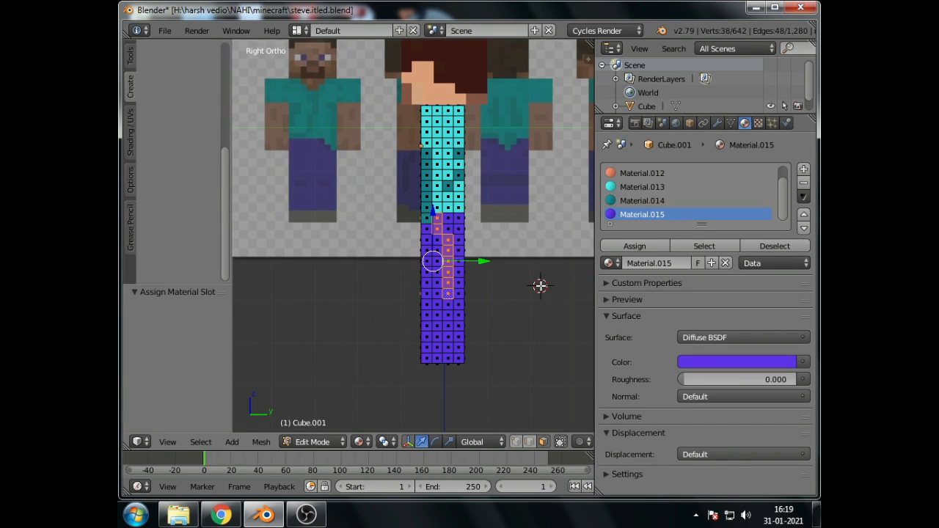
pyautogui.press('ctrl+KP_1')
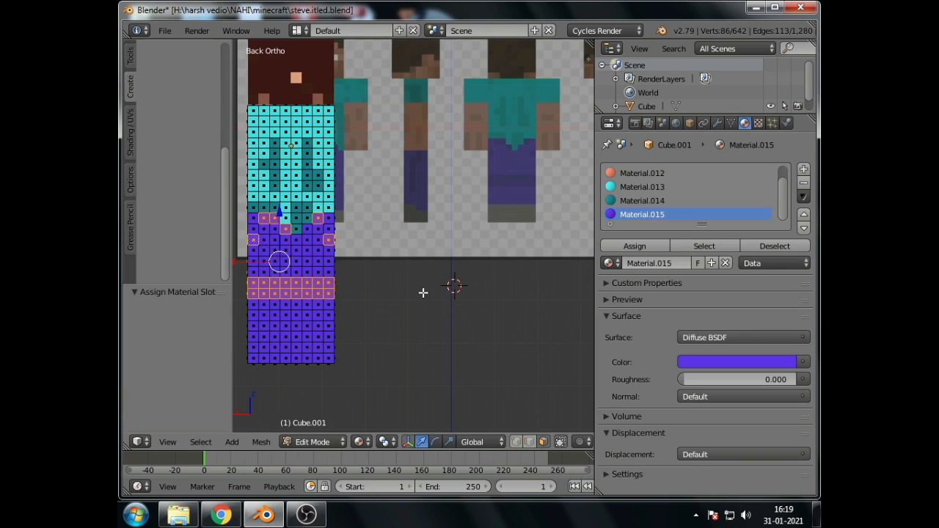
pyautogui.press('ctrl+KP_3')
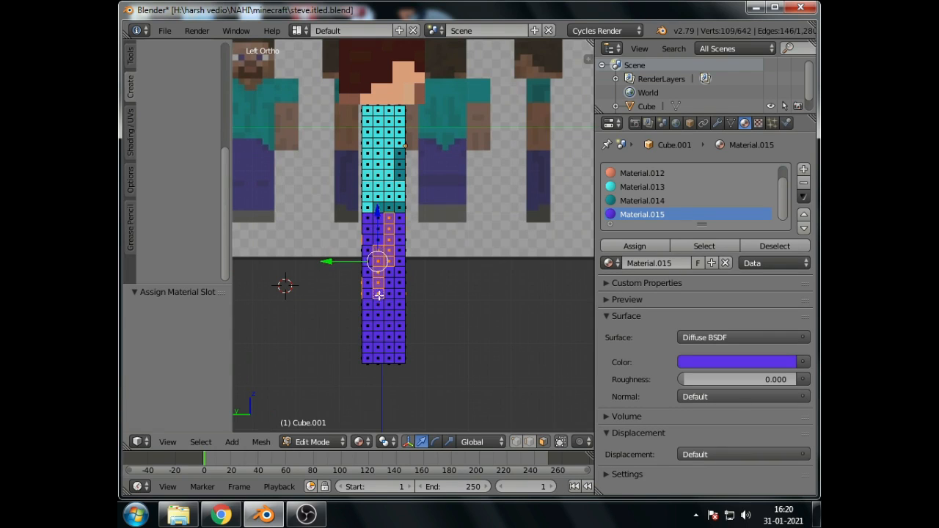
# - Create Material.016 with a very dark violet colour and assign it to the selected trouser shading faces
pyautogui.click(803, 169)
pyautogui.click(686, 263)
pyautogui.click(737, 362)
pyautogui.click(747, 205)
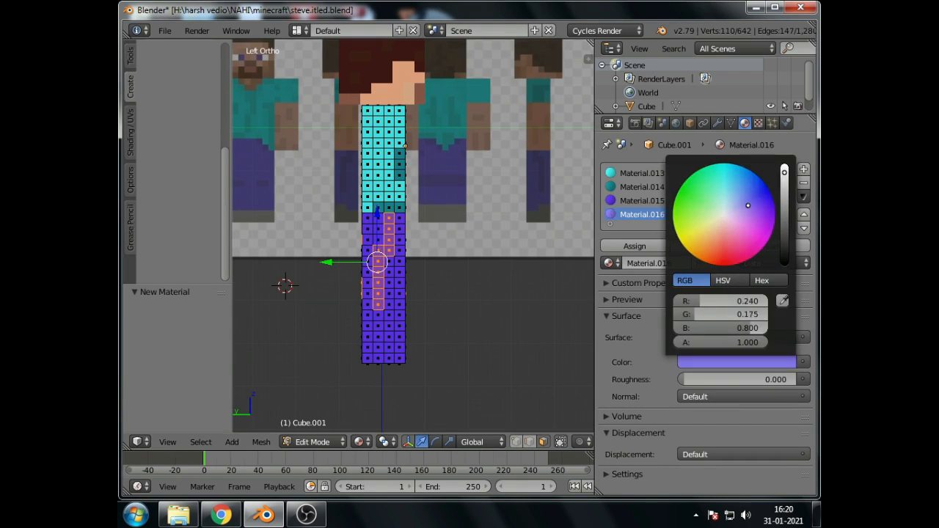
pyautogui.moveTo(785, 174); pyautogui.dragTo(790, 223)
pyautogui.click(623, 247)
# - Select the two lowest rows of faces all around the legs for the shoes
pyautogui.rightClick(399, 314)
pyautogui.press('KP_1')
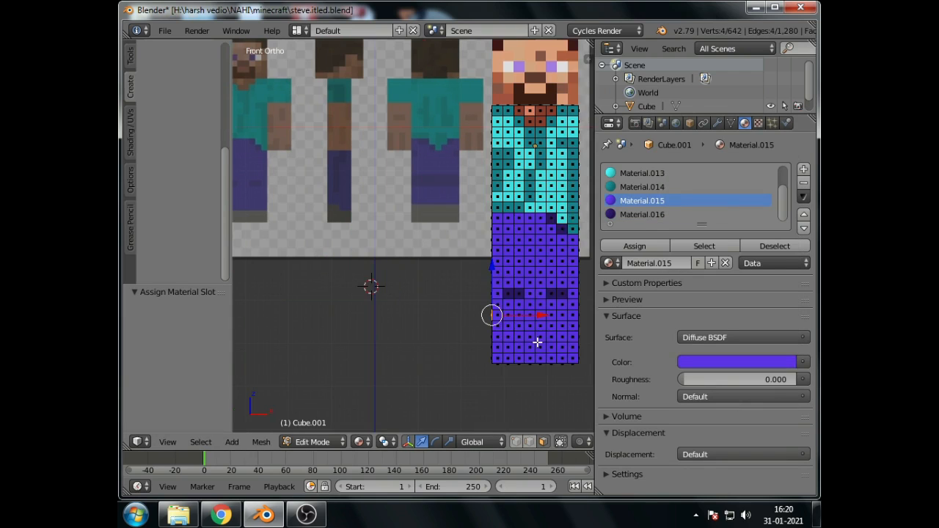
pyautogui.press('KP_3')
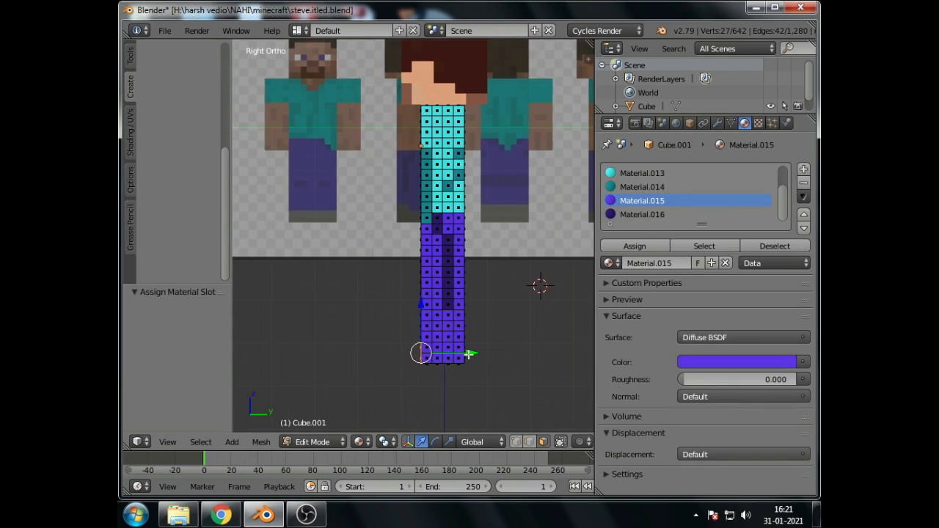
pyautogui.press('ctrl+KP_1')
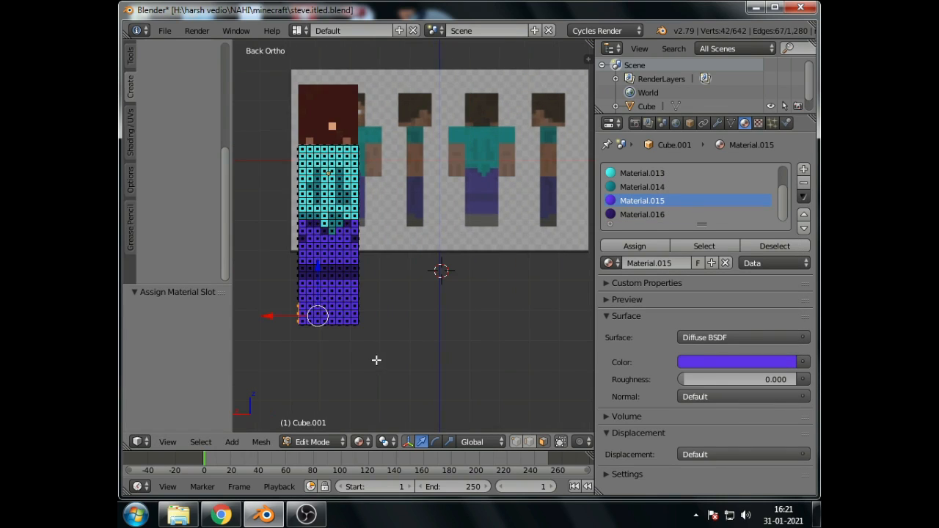
pyautogui.press('KP_1')
pyautogui.press('ctrl+KP_3')
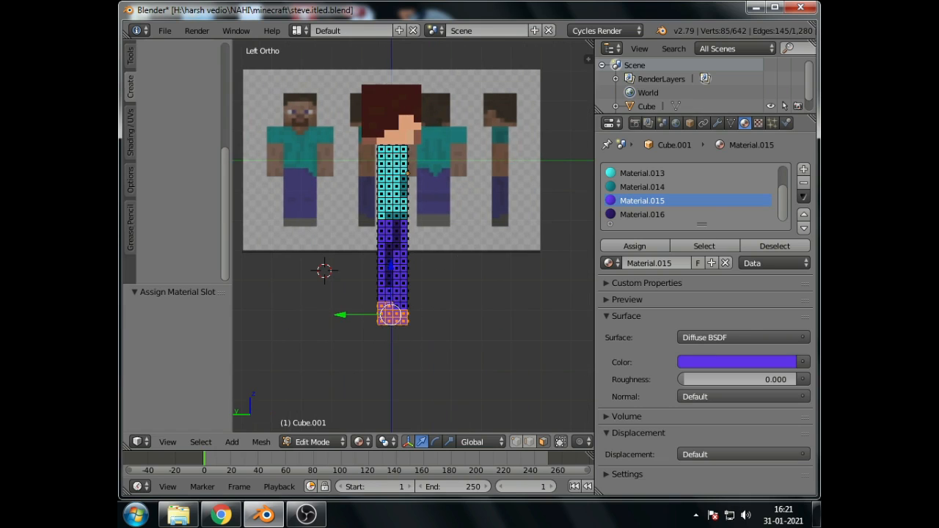
# - Create Material.017 with a dark grey colour, RGB 0.044, and assign it to the selected shoe faces
pyautogui.click(803, 168)
pyautogui.click(738, 263)
pyautogui.click(737, 361)
pyautogui.moveTo(798, 183); pyautogui.dragTo(798, 279)
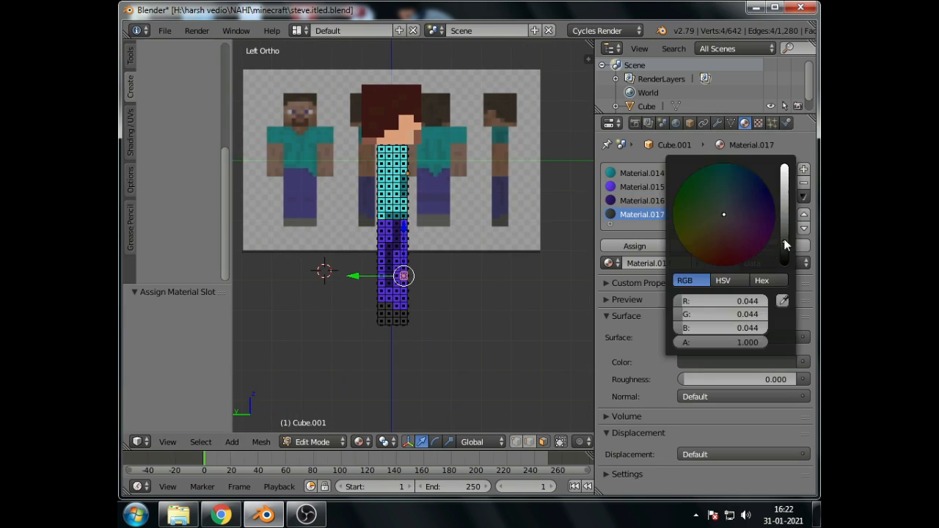
# - Examine the coloured character in a rendered preview from the front and an angled side view
pyautogui.press('KP_1')
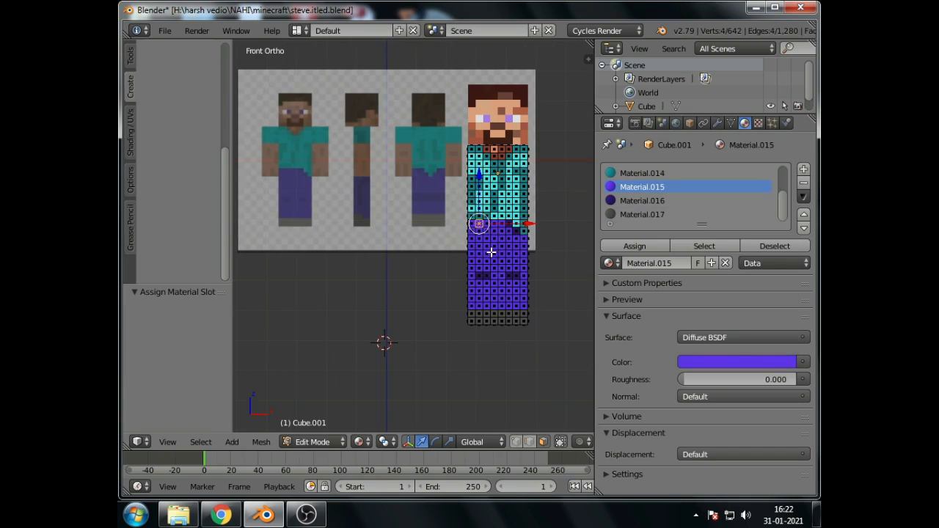
pyautogui.keyDown('ctrl'); pyautogui.scroll(5, 491, 252); pyautogui.keyUp('ctrl')
pyautogui.scroll(4, 491, 251)
pyautogui.scroll(-5, 509, 270)
pyautogui.hotkey('shift', 'z')
pyautogui.press('KP_8')
pyautogui.press('KP_6')
pyautogui.press('KP_6')
pyautogui.press('KP_6')
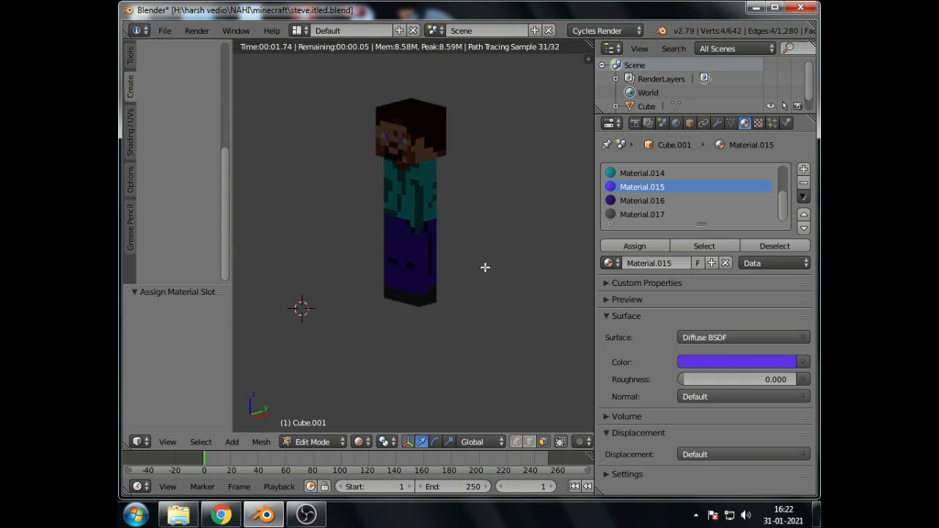
pyautogui.scroll(-2, 494, 218)
pyautogui.hotkey('shift', 'z')
# - Return to Object Mode in the front view and show the character with Material viewport shading
pyautogui.press('KP_1')
pyautogui.scroll(-1, 494, 218)
pyautogui.press('Tab')
pyautogui.click(373, 442)
pyautogui.click(381, 368)
pyautogui.press('z')
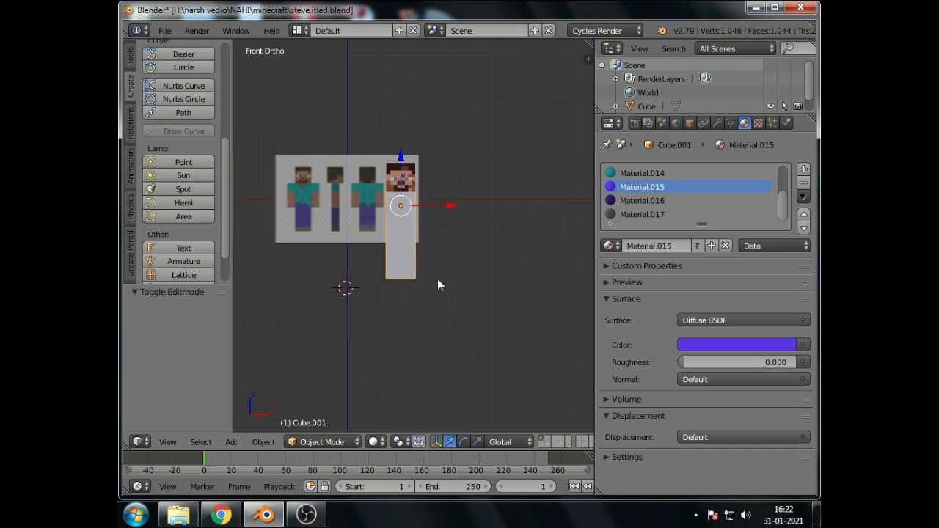
pyautogui.press('Tab')
pyautogui.press('Tab')
pyautogui.click(374, 442)
pyautogui.click(393, 364)
pyautogui.click(397, 364)
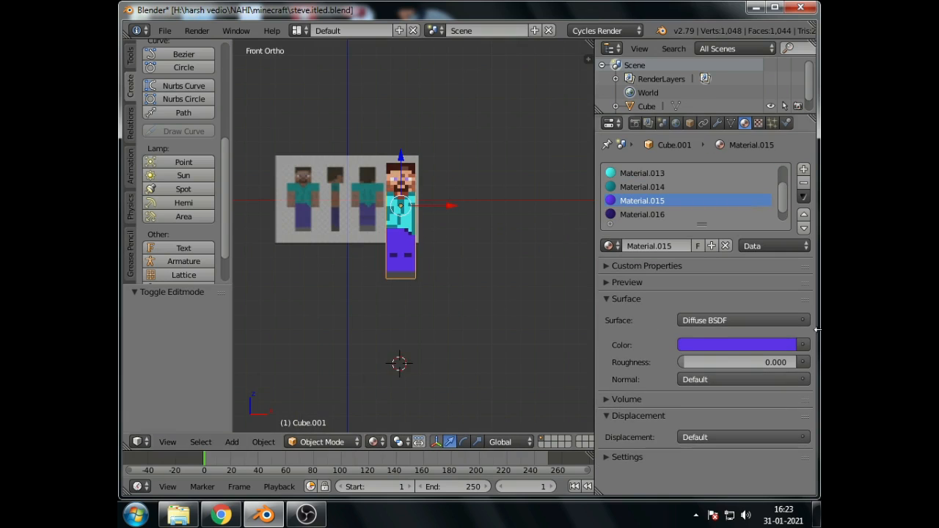
# - Add a point lamp above the character, centre it over the figure along X, and move it 2.525 along Y
pyautogui.click(483, 61)
pyautogui.click(187, 163)
pyautogui.moveTo(533, 62)
pyautogui.mouseDown()
pyautogui.moveTo(438, 83)
pyautogui.moveTo(457, 82)
pyautogui.mouseUp()
pyautogui.press('KP_3')
pyautogui.moveTo(429, 62); pyautogui.dragTo(465, 68)
# - Raise the lamp's strength to 126.6 and turn off Multiple Importance while previewing the character rendered
pyautogui.press('KP_4')
pyautogui.press('KP_4')
pyautogui.press('KP_4')
pyautogui.press('KP_4')
pyautogui.press('KP_4')
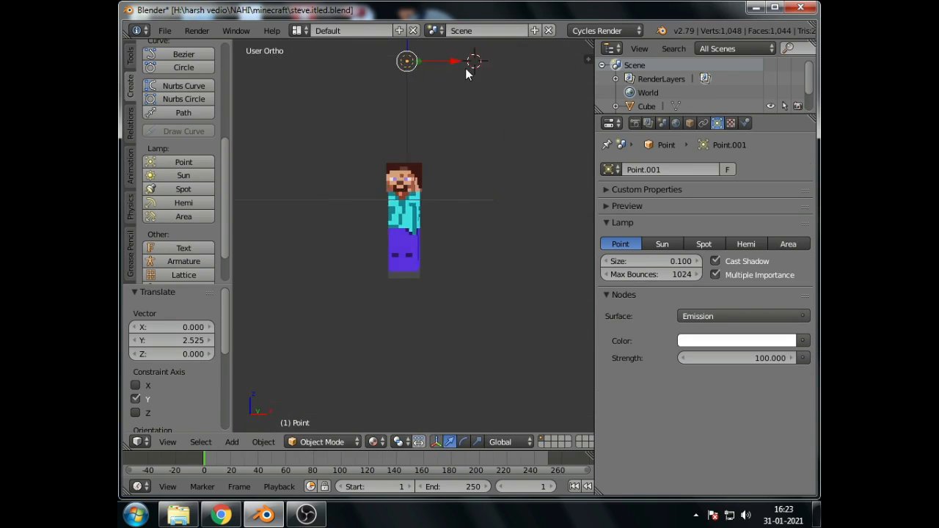
pyautogui.press('KP_8')
pyautogui.hotkey('shift', 'z')
pyautogui.moveTo(771, 358); pyautogui.dragTo(795, 357)
pyautogui.click(715, 274)
pyautogui.click(480, 359)
# - Try the Sun and Area lamp types and settle on Hemi
pyautogui.click(650, 242)
pyautogui.click(782, 244)
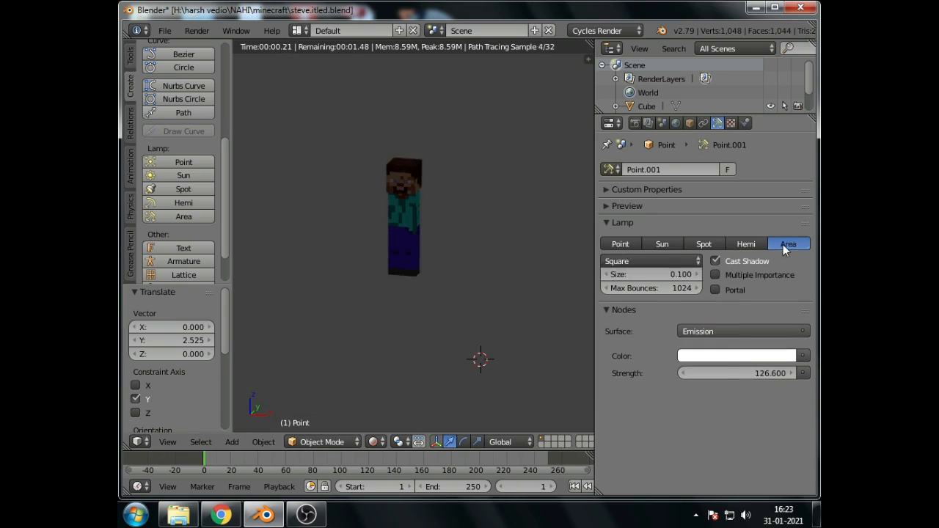
pyautogui.click(745, 243)
# - Move the lamp along Y in front of the character and rotate it −23.9° in the side view
pyautogui.hotkey('shift', 'z')
pyautogui.press('KP_1')
pyautogui.press('KP_3')
pyautogui.moveTo(454, 62)
pyautogui.mouseDown()
pyautogui.moveTo(523, 62)
pyautogui.moveTo(404, 64)
pyautogui.mouseUp()
pyautogui.press('r')
pyautogui.click(557, 70)
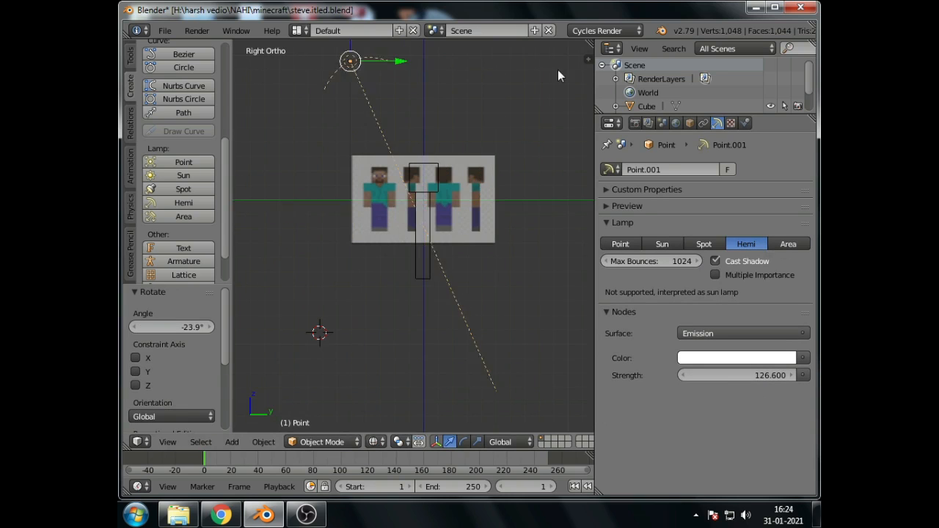
# - Rotate the lamp in the front view and preview the lit character in rendered shading from an angle
pyautogui.press('KP_1')
pyautogui.press('r')
pyautogui.click(550, 117)
pyautogui.press('KP_6')
pyautogui.press('KP_8')
pyautogui.hotkey('shift', 'z')
pyautogui.click(306, 514)
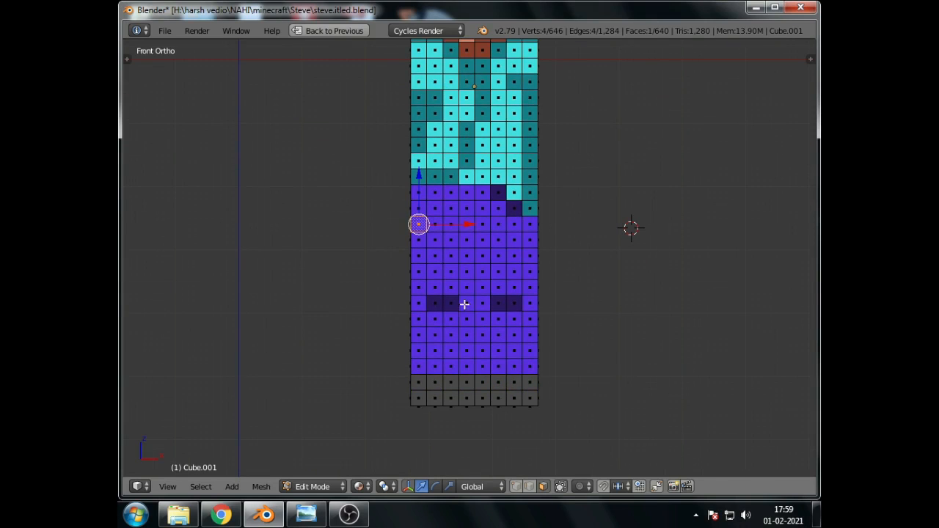
# - Circle-select the faces of the body's lower half through the mesh in wireframe and delete them
pyautogui.press('z')
pyautogui.press('c')
pyautogui.moveTo(416, 220)
pyautogui.mouseDown()
pyautogui.moveTo(435, 371)
pyautogui.moveTo(454, 236)
pyautogui.moveTo(496, 314)
pyautogui.mouseUp()
pyautogui.rightClick(496, 314)
pyautogui.press('x')
pyautogui.click(342, 295)
pyautogui.press('z')
# - Select the full row of bottom edges along the back of the body's open underside
pyautogui.press('KP_2')
pyautogui.press('KP_2')
pyautogui.press('KP_2')
pyautogui.press('KP_2')
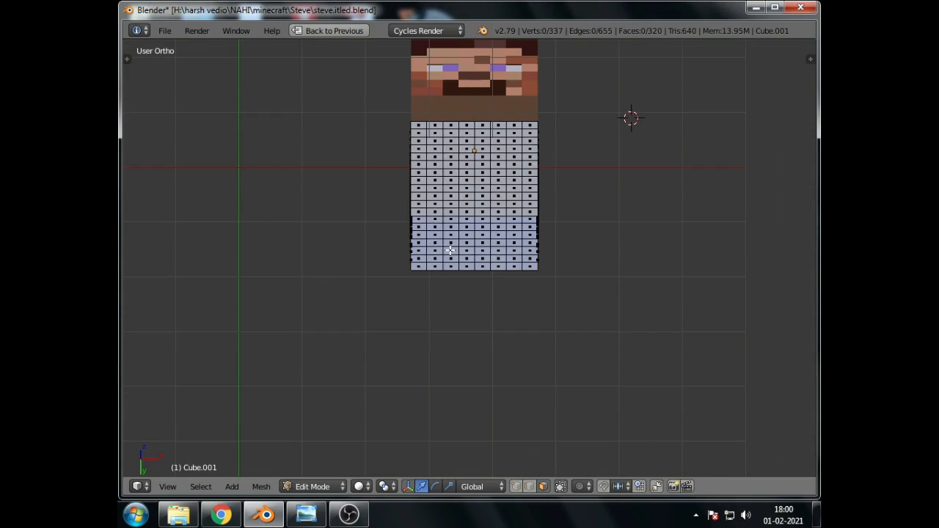
pyautogui.press('KP_8')
pyautogui.press('KP_8')
pyautogui.press('KP_8')
pyautogui.press('KP_6')
pyautogui.press('KP_6')
pyautogui.press('KP_6')
pyautogui.scroll(4, 521, 447)
pyautogui.rightClick(453, 209)
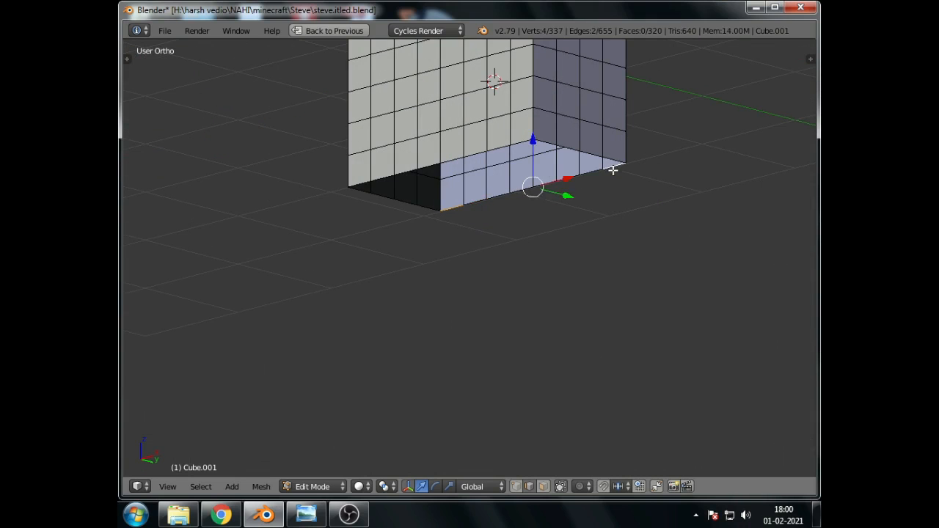
pyautogui.press('KP_4')
pyautogui.press('KP_4')
pyautogui.press('KP_4')
pyautogui.press('KP_4')
pyautogui.press('KP_4')
pyautogui.press('KP_4')
pyautogui.press('KP_4')
pyautogui.press('KP_4')
pyautogui.press('KP_4')
pyautogui.press('KP_4')
pyautogui.press('KP_4')
pyautogui.press('KP_4')
pyautogui.press('KP_8')
pyautogui.press('KP_8')
pyautogui.press('KP_8')
pyautogui.press('KP_4')
pyautogui.press('KP_4')
pyautogui.press('KP_4')
pyautogui.press('KP_4')
pyautogui.press('KP_4')
pyautogui.press('KP_4')
pyautogui.press('KP_4')
pyautogui.press('KP_4')
pyautogui.press('KP_4')
pyautogui.press('KP_4')
pyautogui.press('KP_4')
pyautogui.press('KP_4')
pyautogui.press('KP_4')
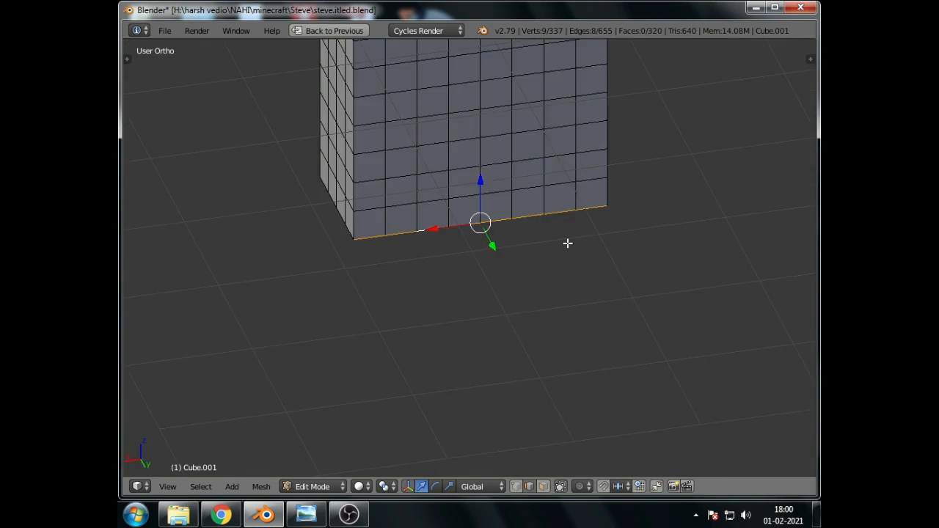
# - Extrude the selected bottom edges in place with Extrude Region
pyautogui.press('KP_2')
pyautogui.press('KP_2')
pyautogui.press('KP_2')
pyautogui.press('KP_2')
pyautogui.press('t')
pyautogui.moveTo(223, 156); pyautogui.dragTo(223, 62)
pyautogui.click(131, 56)
pyautogui.click(178, 264)
pyautogui.press('KP_8')
pyautogui.press('KP_8')
pyautogui.press('KP_8')
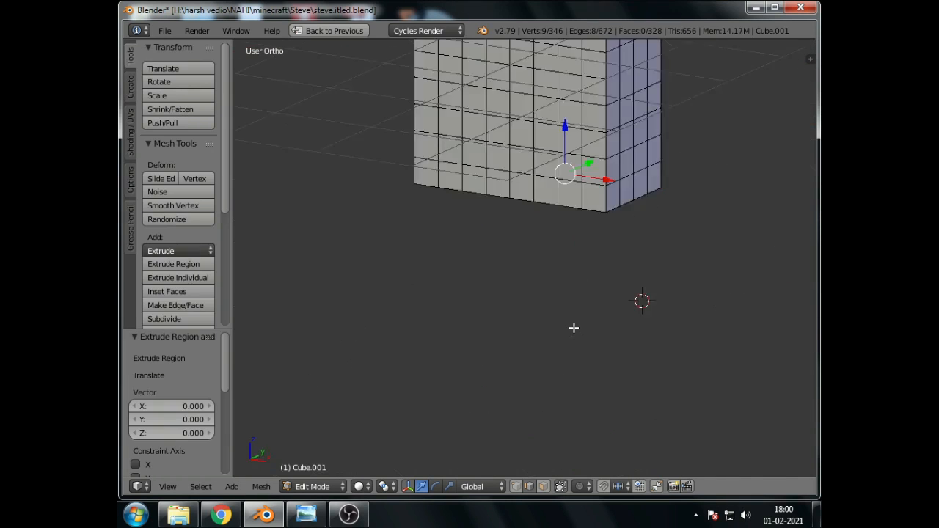
# - Move the extruded edges along Y to the body's front to close the underside, fine-tuning them by 0.043 in the side view
pyautogui.press('KP_6')
pyautogui.press('KP_6')
pyautogui.press('KP_6')
pyautogui.press('KP_6')
pyautogui.press('KP_6')
pyautogui.moveTo(631, 200); pyautogui.dragTo(590, 198)
pyautogui.press('KP_4')
pyautogui.press('KP_4')
pyautogui.press('KP_4')
pyautogui.press('KP_4')
pyautogui.press('KP_4')
pyautogui.press('KP_4')
pyautogui.press('KP_4')
pyautogui.press('KP_2')
pyautogui.press('KP_2')
pyautogui.press('KP_2')
pyautogui.moveTo(533, 232); pyautogui.dragTo(532, 198)
pyautogui.press('KP_3')
pyautogui.press('KP_Decimal')
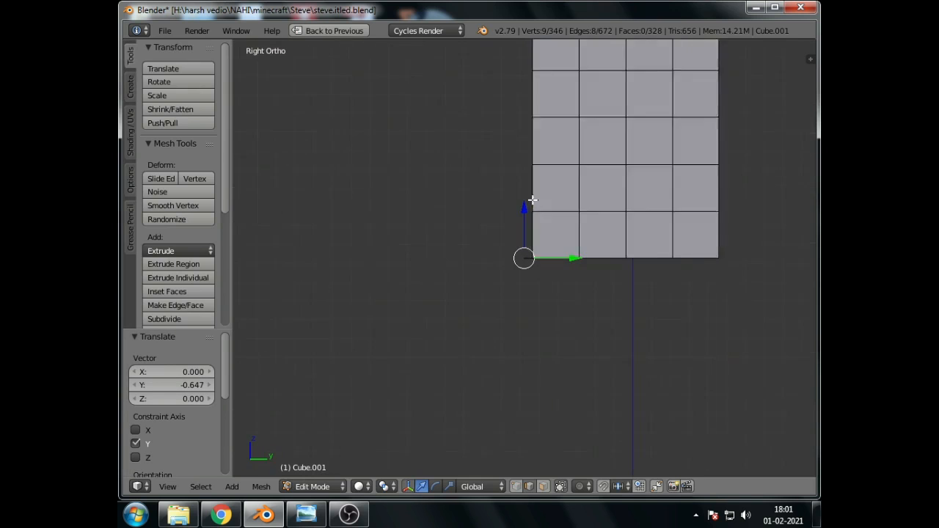
pyautogui.scroll(7, 532, 200)
pyautogui.moveTo(578, 258); pyautogui.dragTo(606, 261)
pyautogui.press('KP_4')
pyautogui.press('KP_4')
pyautogui.scroll(-1, 456, 374)
pyautogui.scroll(-12, 456, 375)
# - Preview the body in rendered shading from the front and around to the back
pyautogui.press('KP_1')
pyautogui.hotkey('shift', 'z')
pyautogui.press('KP_2')
pyautogui.press('KP_2')
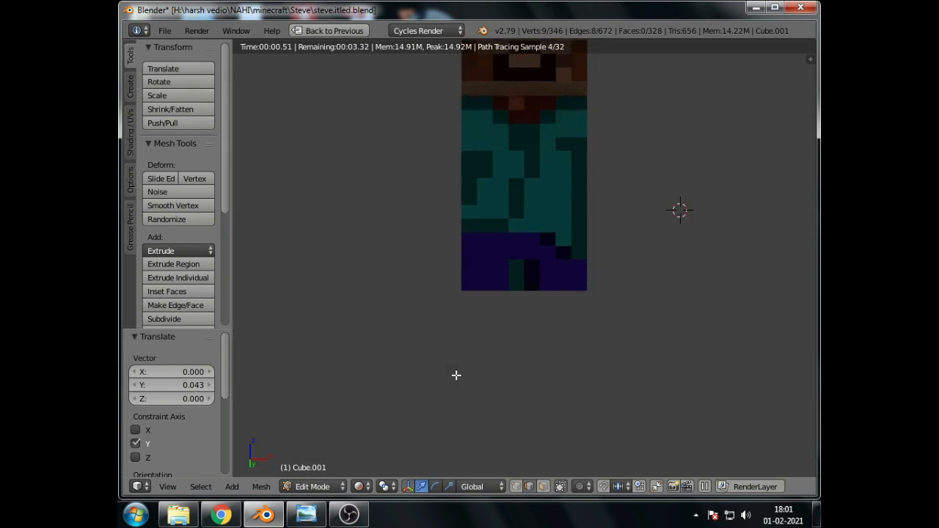
pyautogui.press('KP_4')
pyautogui.press('KP_4')
pyautogui.press('KP_4')
pyautogui.press('KP_4')
pyautogui.press('KP_4')
pyautogui.press('KP_4')
pyautogui.press('KP_4')
pyautogui.press('KP_4')
pyautogui.press('KP_4')
pyautogui.press('KP_4')
pyautogui.press('KP_4')
pyautogui.scroll(4, 457, 375)
pyautogui.hotkey('shift', 'z')
# - Select the two middle faces of the body's new underside and switch the viewport to material shading
pyautogui.click(543, 486)
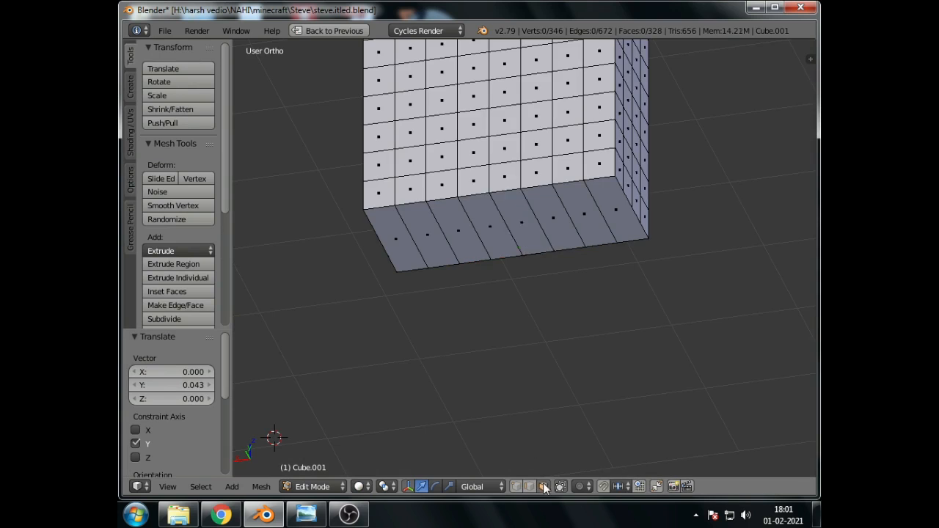
pyautogui.rightClick(522, 223)
pyautogui.keyDown('shift'); pyautogui.rightClick(490, 226); pyautogui.keyUp('shift')
pyautogui.click(359, 486)
pyautogui.click(378, 388)
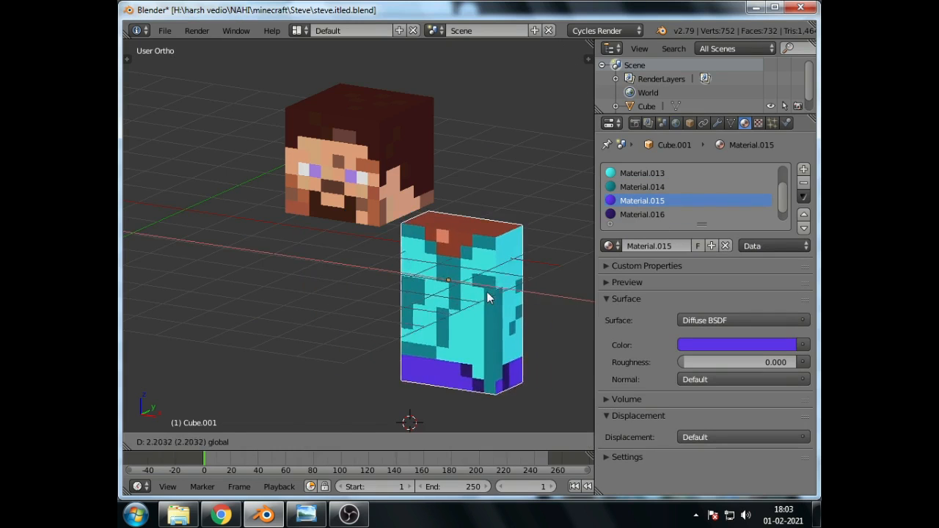
# - Assign cyan Material.013 to the body's top faces and set the colour of Material.018 to black for the four centre faces
pyautogui.press('Tab')
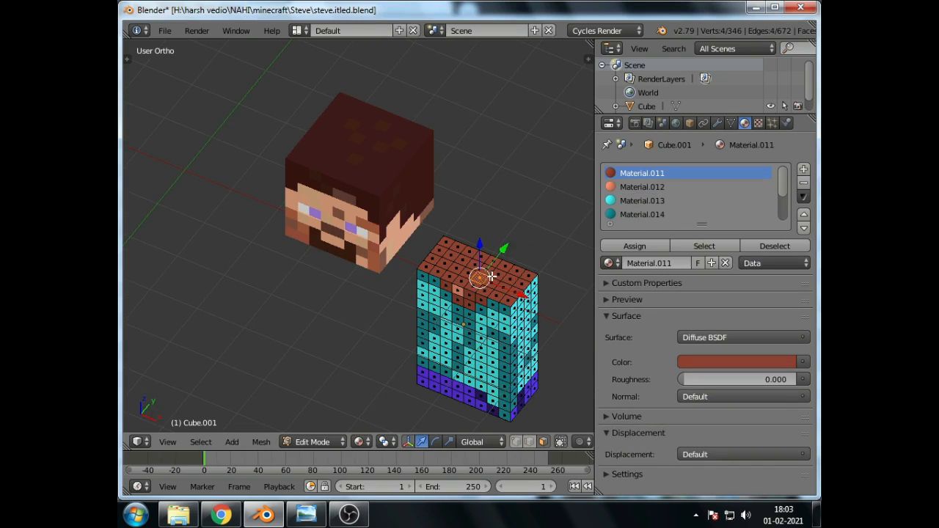
pyautogui.press('KP_7')
pyautogui.press('a')
pyautogui.click(642, 186)
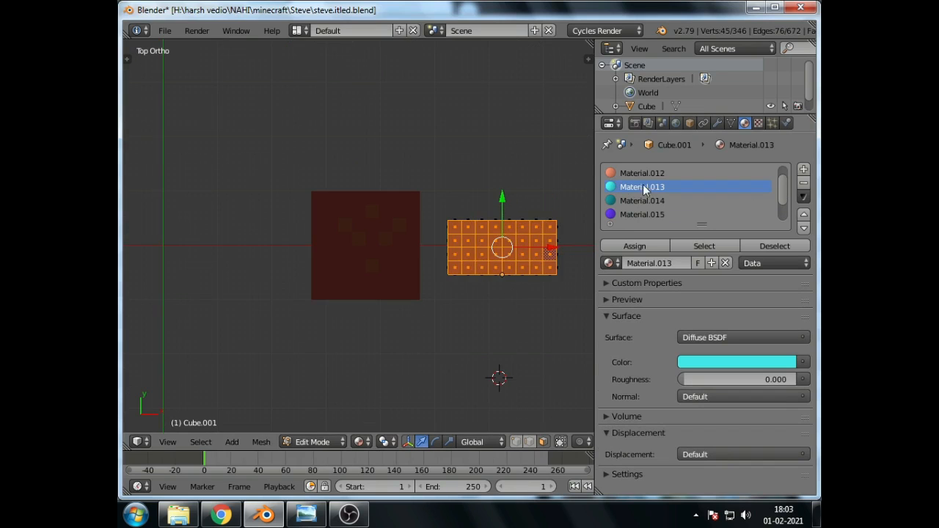
pyautogui.click(635, 245)
pyautogui.scroll(-1, 777, 192)
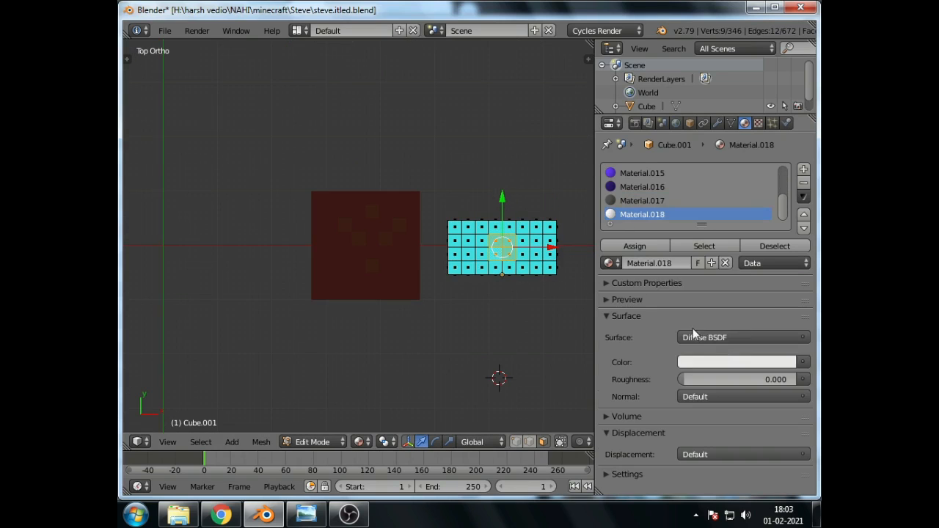
pyautogui.click(735, 361)
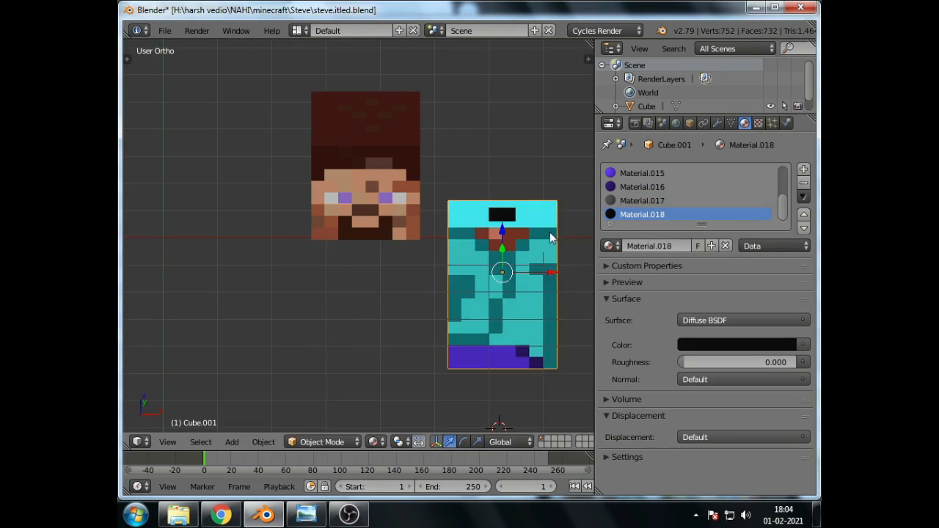
# - Move the body along X until it lines up directly beneath the head
pyautogui.moveTo(551, 272); pyautogui.dragTo(419, 273)
pyautogui.press('KP_1')
pyautogui.rightClick(408, 193)
pyautogui.press('KP_8')
pyautogui.press('KP_1')
pyautogui.keyDown('shift'); pyautogui.scroll(-9, 476, 260); pyautogui.keyUp('shift')
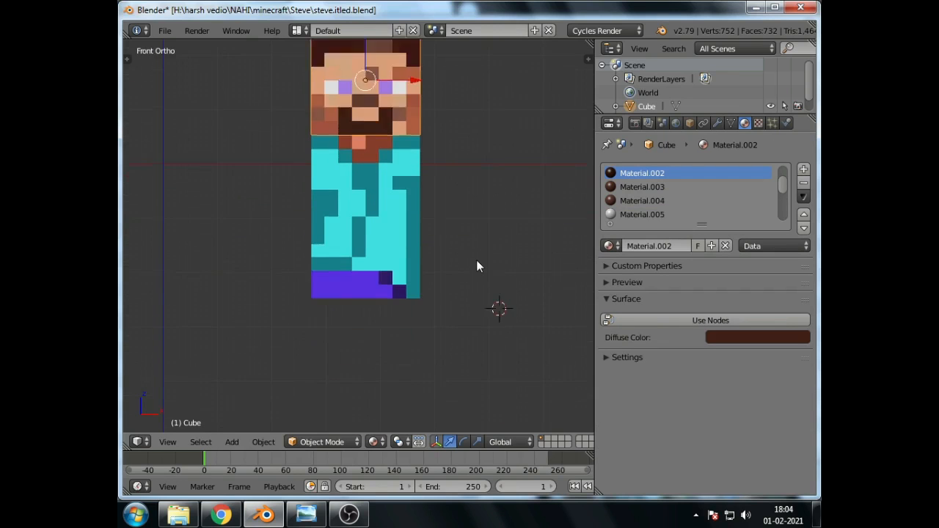
# - Switch to solid shading, add a cube for a leg and place it under one half of the body
pyautogui.press('z')
pyautogui.keyDown('shift'); pyautogui.scroll(8, 438, 233); pyautogui.keyUp('shift')
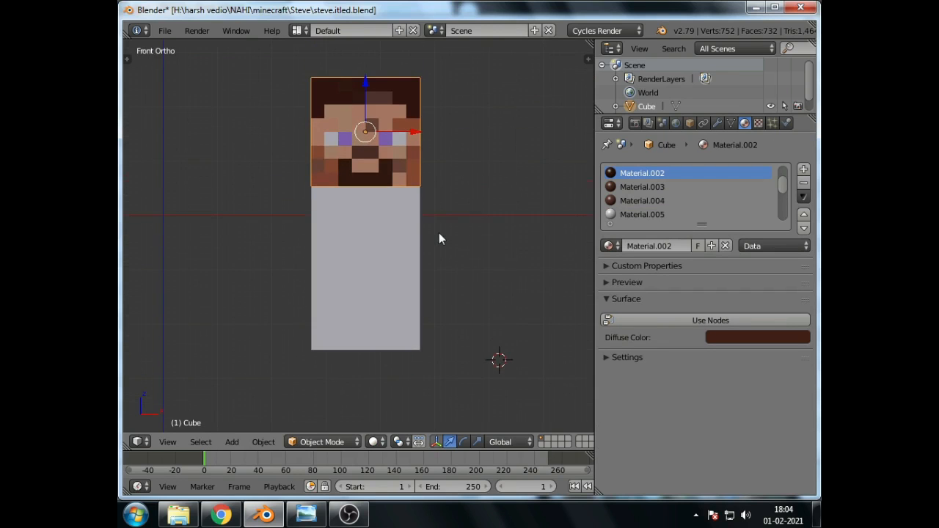
pyautogui.hotkey('shift', 'a')
pyautogui.click(495, 248)
pyautogui.moveTo(499, 308); pyautogui.dragTo(499, 174)
pyautogui.click(420, 422)
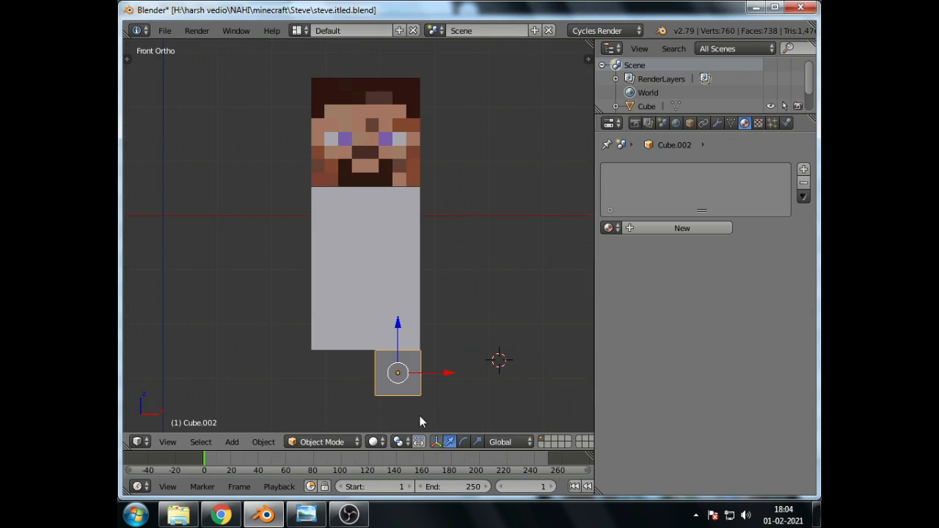
# - Move the head, body and leg cube together along X to centre the character on the world Z axis
pyautogui.press('KP_Decimal')
pyautogui.moveTo(426, 248); pyautogui.dragTo(394, 246)
pyautogui.scroll(3, 394, 246)
pyautogui.keyDown('shift'); pyautogui.moveTo(350, 432); pyautogui.dragTo(351, 262, button='middle'); pyautogui.keyUp('shift')
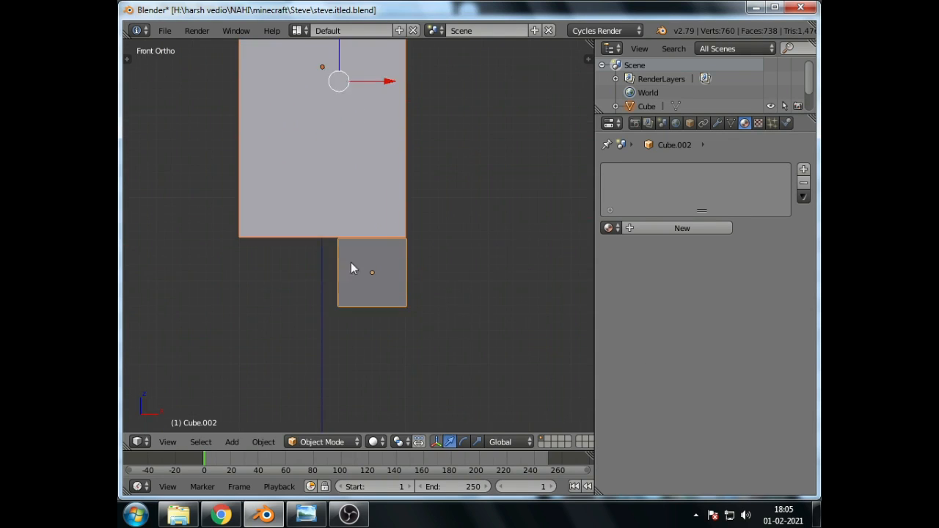
# - Scale the leg cube to half the body's width and align it flush with the body's side, depth and underside
pyautogui.rightClick(352, 265)
pyautogui.moveTo(421, 273); pyautogui.dragTo(416, 272)
pyautogui.press('s')
pyautogui.click(442, 294)
pyautogui.press('KP_3')
pyautogui.moveTo(283, 272); pyautogui.dragTo(478, 320)
pyautogui.press('KP_1')
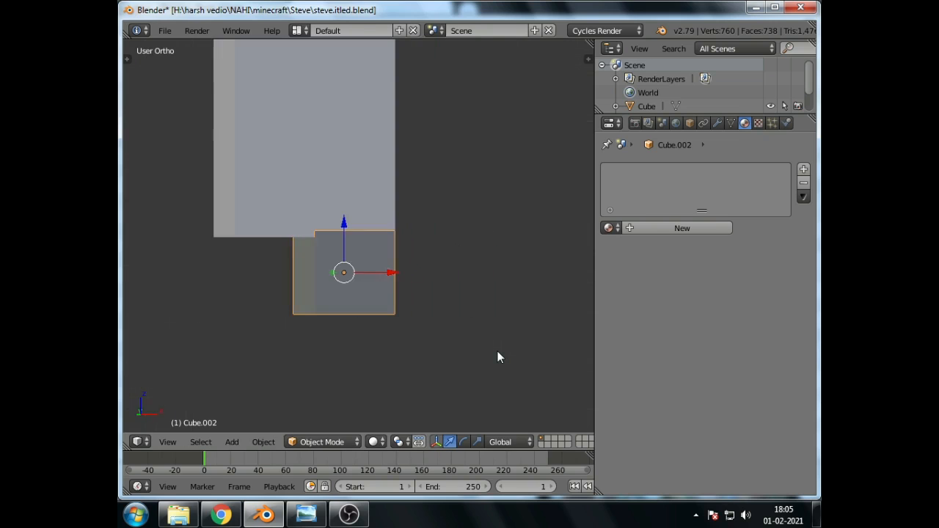
pyautogui.moveTo(371, 214); pyautogui.dragTo(371, 219)
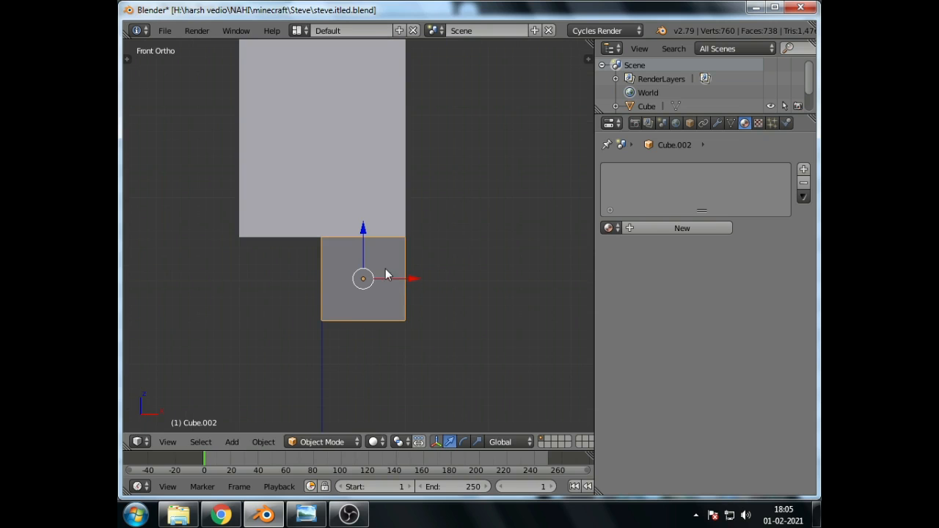
# - Make a linked duplicate of the leg cube and move it along X beneath the other half of the body
pyautogui.press('t')
pyautogui.scroll(-1, 215, 132)
pyautogui.press('Tab')
pyautogui.scroll(-5, 220, 144)
pyautogui.press('Tab')
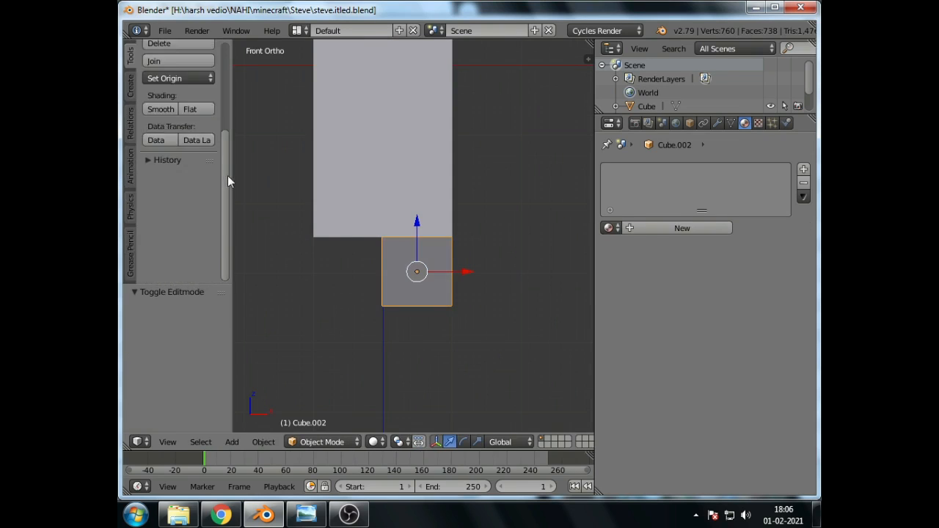
pyautogui.scroll(5, 228, 176)
pyautogui.hotkey('alt', 'd')
pyautogui.rightClick(342, 243)
pyautogui.moveTo(464, 268); pyautogui.dragTo(395, 268)
# - Select the bottom face of the duplicated leg in Edit Mode and undo a trial stretch of it along Z
pyautogui.press('Tab')
pyautogui.rightClick(349, 309)
pyautogui.moveTo(347, 382); pyautogui.dragTo(347, 333, button='middle')
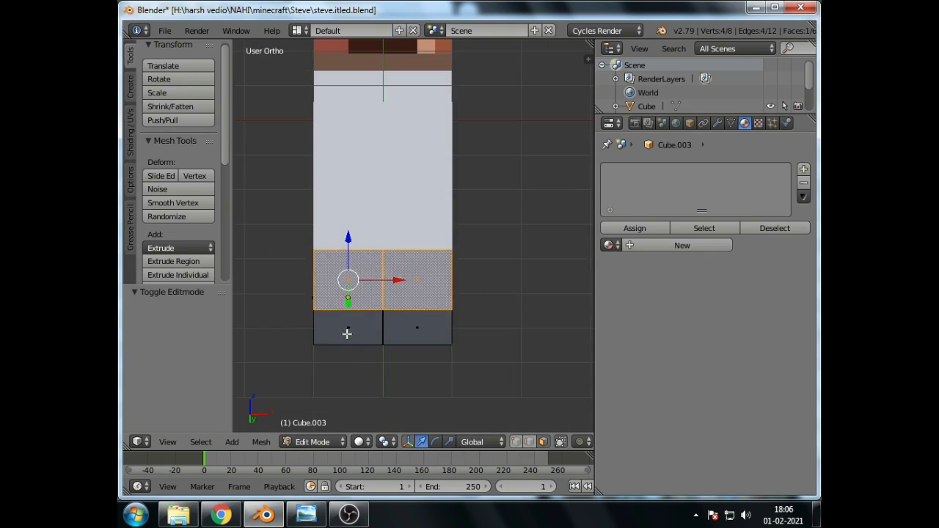
pyautogui.rightClick(347, 333)
pyautogui.press('KP_1')
pyautogui.moveTo(353, 256); pyautogui.dragTo(353, 286)
pyautogui.hotkey('ctrl', 'z')
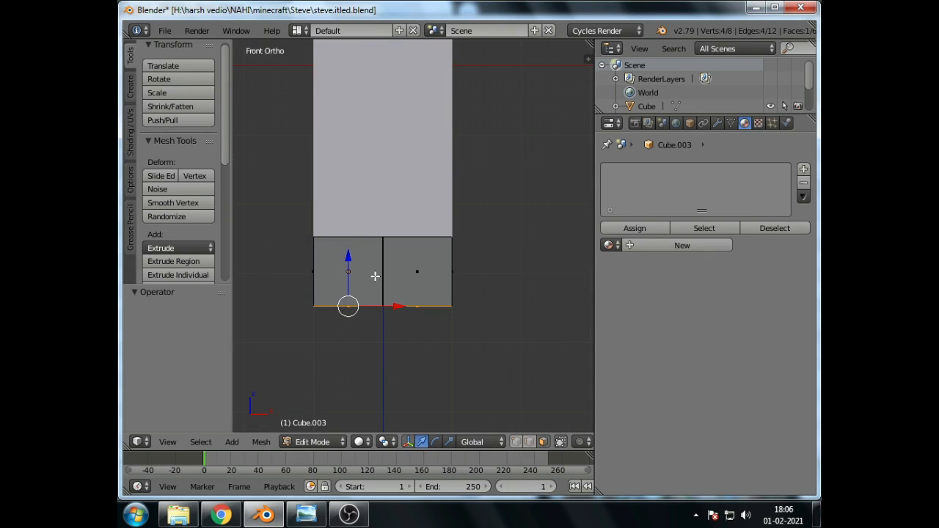
# - Check the leg proportions in the Steve picture in Windows Photo Viewer and lower the legs' bottom face along Z to match in Blender
pyautogui.hotkey('alt', 'Tab')
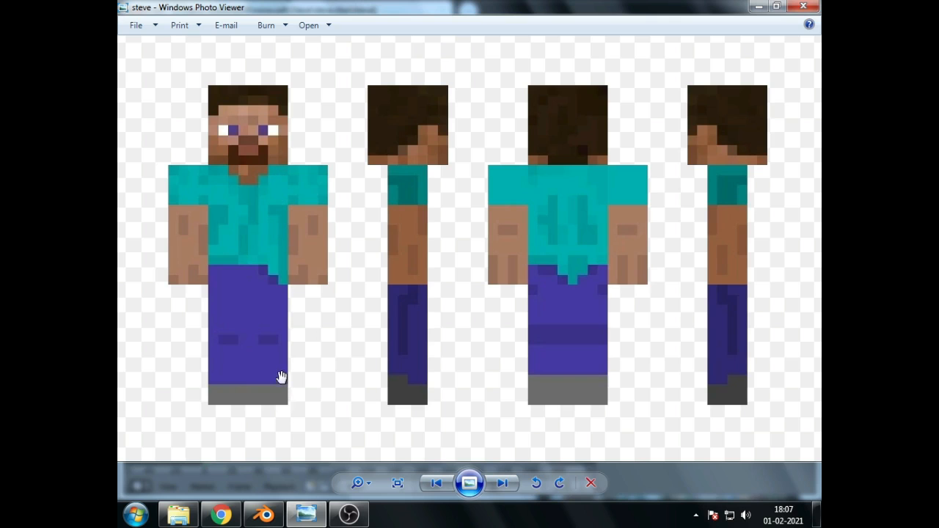
pyautogui.click(253, 515)
pyautogui.scroll(-3, 385, 377)
pyautogui.moveTo(376, 234); pyautogui.dragTo(429, 327)
pyautogui.moveTo(426, 367); pyautogui.dragTo(557, 370)
pyautogui.hotkey('ctrl', 'z')
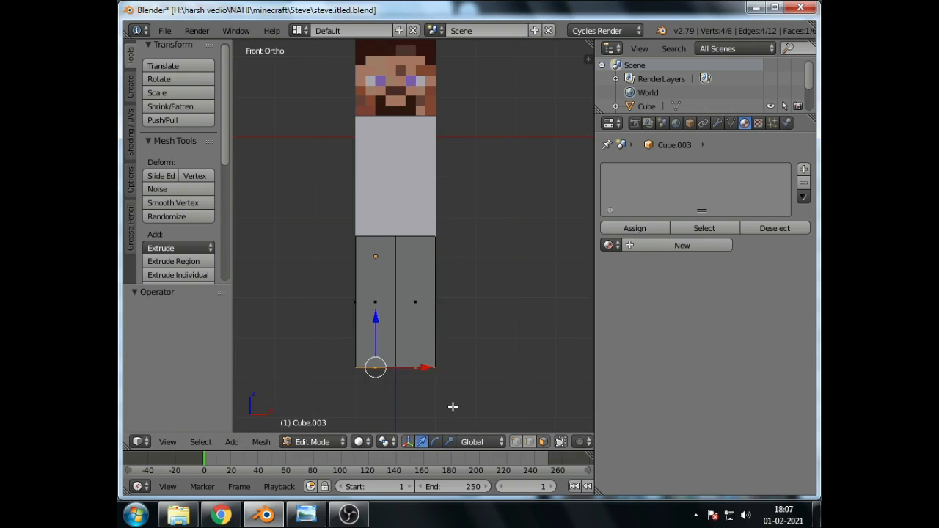
# - Try shifting all faces of both legs -0.017 along X against the body's side
pyautogui.press('z')
pyautogui.press('c')
pyautogui.moveTo(371, 315); pyautogui.dragTo(398, 254)
pyautogui.moveTo(424, 303); pyautogui.dragTo(423, 303)
pyautogui.press('KP_5')
pyautogui.press('KP_5')
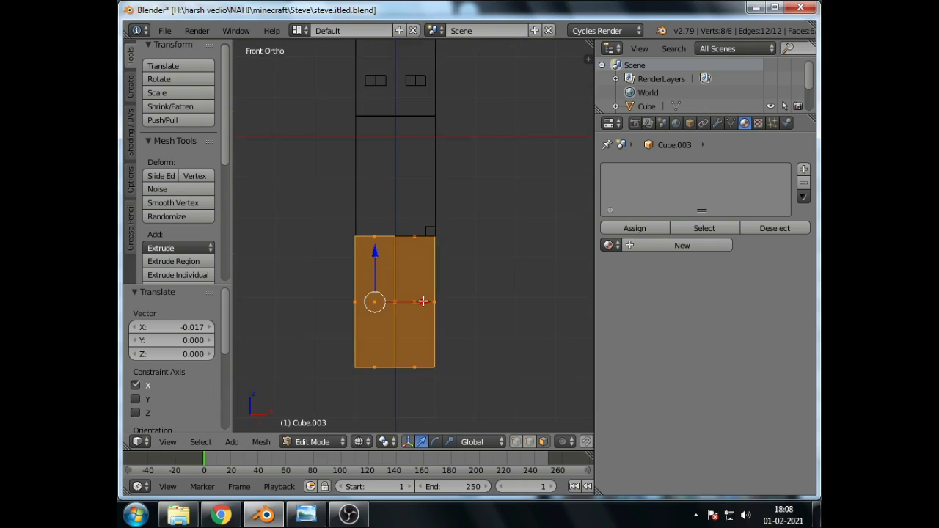
pyautogui.press('KP_Decimal')
pyautogui.rightClick(413, 366)
pyautogui.press('Escape')
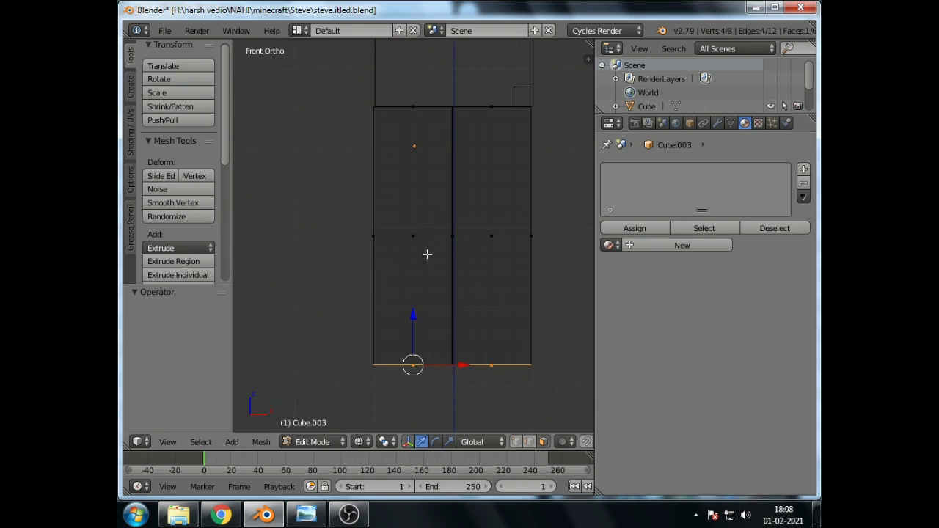
# - Raise the whole leg mesh along Z level with the body's top and shift it 0.017 along X
pyautogui.press('e')
pyautogui.moveTo(429, 191); pyautogui.dragTo(429, 192)
pyautogui.moveTo(465, 241); pyautogui.dragTo(468, 241)
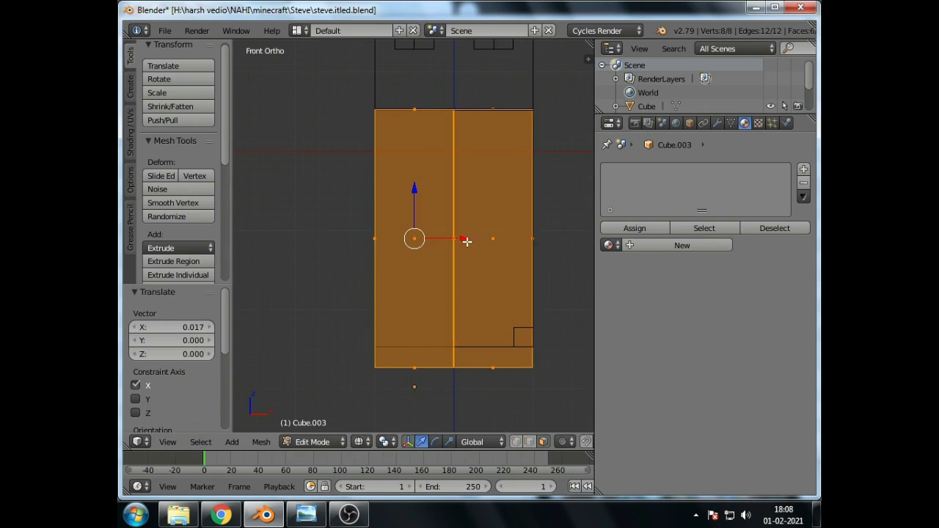
# - Show material colours and move the legs along Y in front of the body, offset along X to expose a strip of its pixels
pyautogui.press('z')
pyautogui.click(357, 442)
pyautogui.click(381, 369)
pyautogui.moveTo(462, 345); pyautogui.dragTo(316, 342, button='middle')
pyautogui.moveTo(465, 239); pyautogui.dragTo(351, 270)
pyautogui.press('KP_1')
pyautogui.moveTo(464, 240); pyautogui.dragTo(501, 242)
# - Add horizontal loop cuts across the upper half of the legs in line with the body's colour rows
pyautogui.hotkey('ctrl', 'r')
pyautogui.click(478, 191)
pyautogui.click(488, 82)
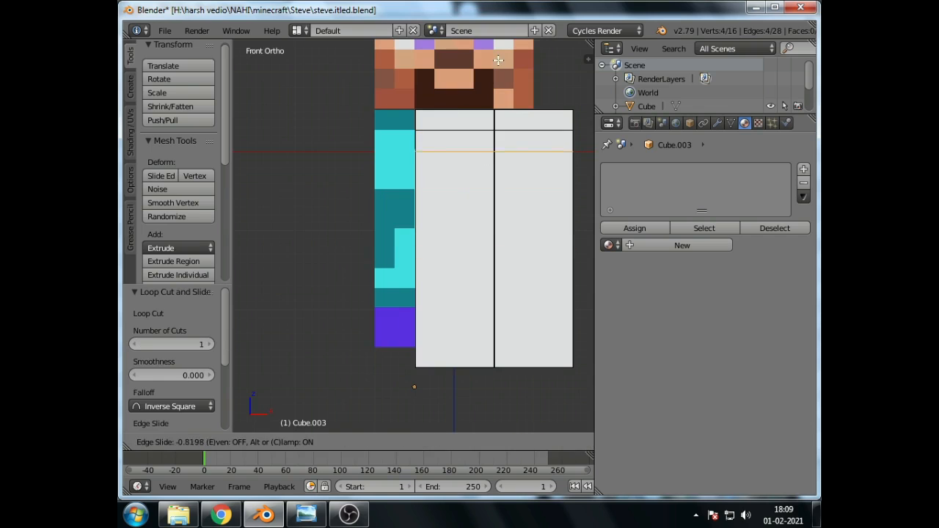
pyautogui.click(498, 61)
pyautogui.hotkey('ctrl', 'r')
pyautogui.click(482, 178)
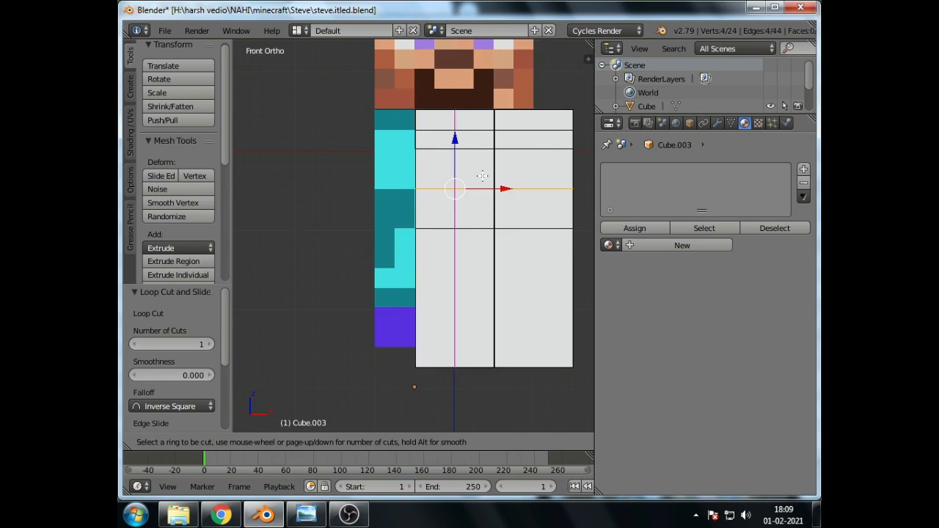
pyautogui.click(480, 206)
# - Add three vertical loop cuts per leg and more horizontal cuts aligned with the body's pixel rows
pyautogui.hotkey('ctrl', 'r')
pyautogui.click(436, 190)
pyautogui.click(448, 167)
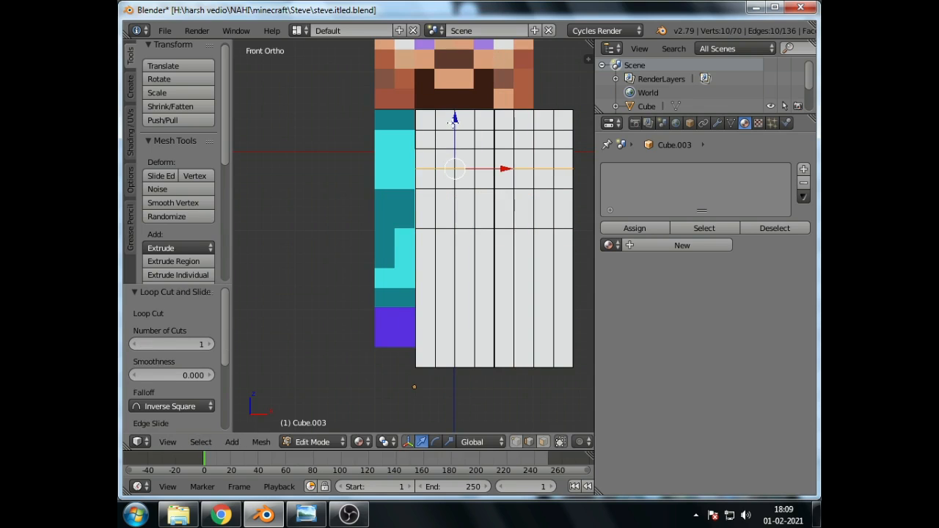
pyautogui.hotkey('ctrl', 'r')
pyautogui.click(455, 245)
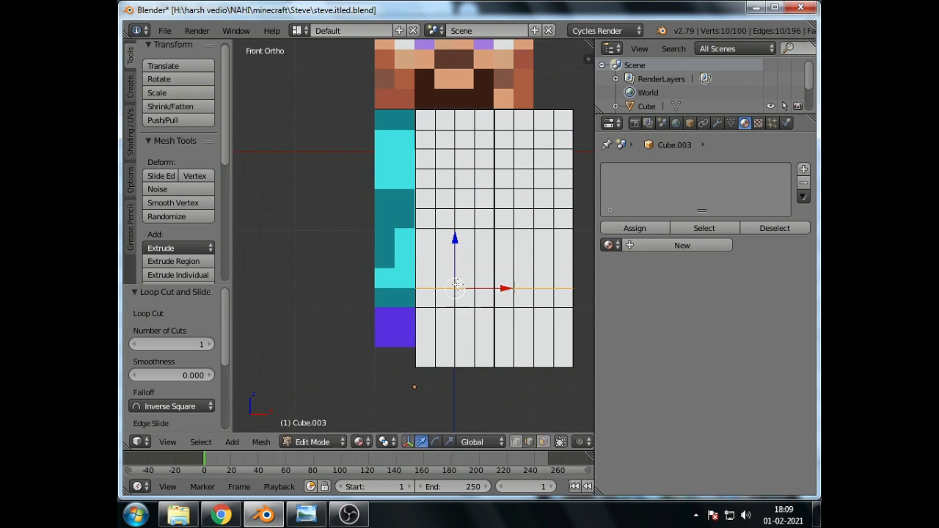
pyautogui.click(449, 241)
# - Select the whole leg mesh and move it 0.738 along X to expose more of the body's pixel pattern
pyautogui.moveTo(500, 248)
pyautogui.mouseDown()
pyautogui.moveTo(520, 249)
pyautogui.moveTo(520, 312)
pyautogui.mouseUp()
pyautogui.hotkey('ctrl', 'z')
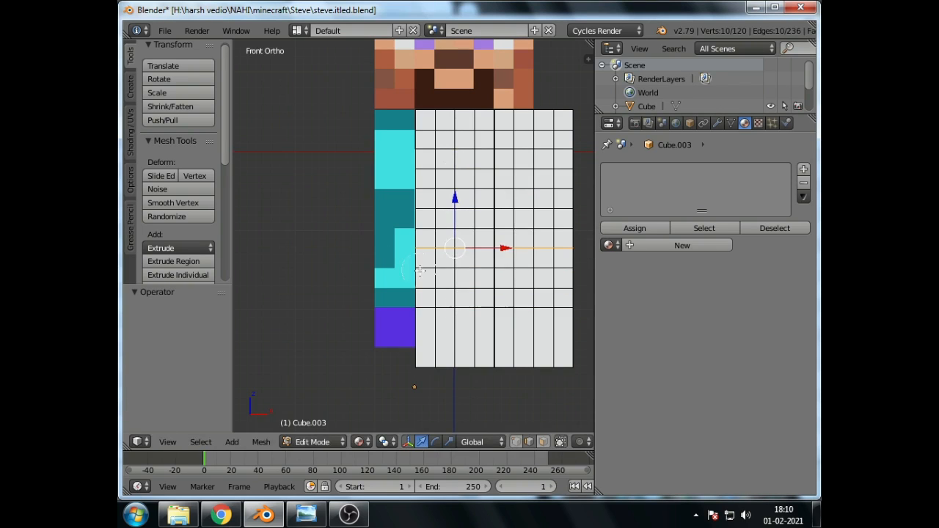
pyautogui.press('c')
pyautogui.press('z')
pyautogui.moveTo(419, 271)
pyautogui.mouseDown()
pyautogui.moveTo(467, 298)
pyautogui.moveTo(481, 336)
pyautogui.moveTo(451, 283)
pyautogui.moveTo(505, 279)
pyautogui.mouseUp()
pyautogui.rightClick(505, 272)
pyautogui.moveTo(508, 221); pyautogui.dragTo(535, 221)
pyautogui.press('z')
pyautogui.moveTo(360, 442); pyautogui.dragTo(360, 357)
pyautogui.keyDown('ctrl'); pyautogui.scroll(4, 415, 403); pyautogui.keyUp('ctrl')
pyautogui.moveTo(441, 222); pyautogui.dragTo(500, 232)
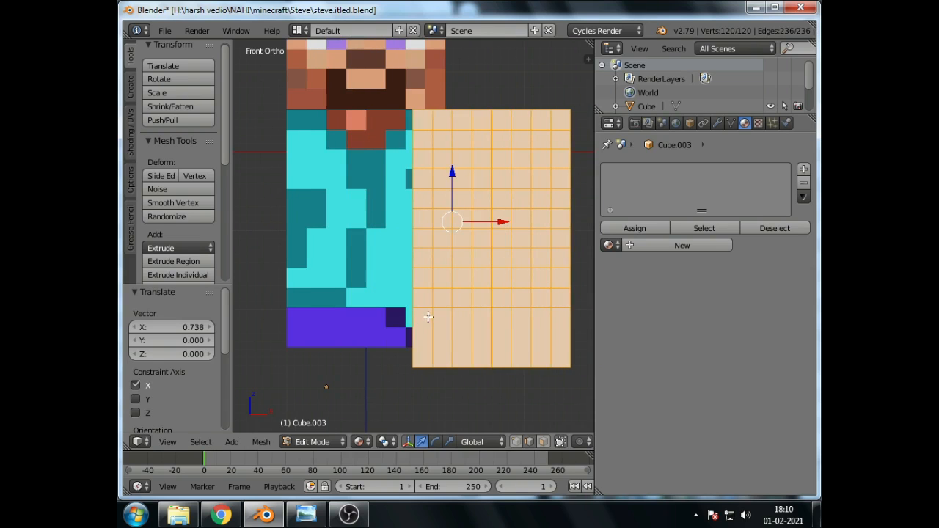
# - Add two more horizontal loop cuts near the bottom of the legs to complete the square grid
pyautogui.rightClick(429, 324)
pyautogui.hotkey('ctrl', 'r')
pyautogui.click(431, 316)
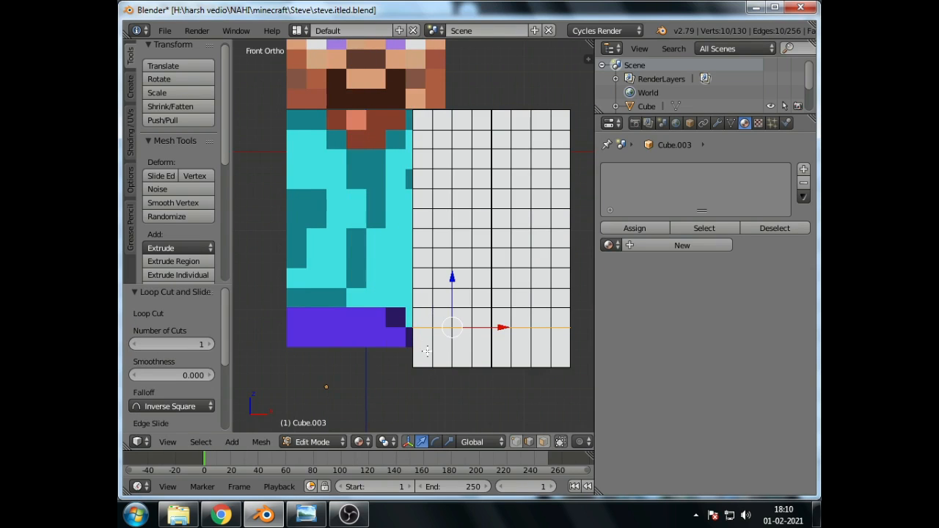
pyautogui.doubleClick(427, 353)
# - Select the whole leg mesh and move it down along Z and back along X directly beneath the body
pyautogui.click(343, 390)
pyautogui.scroll(-4, 346, 392)
pyautogui.press('z')
pyautogui.press('Tab')
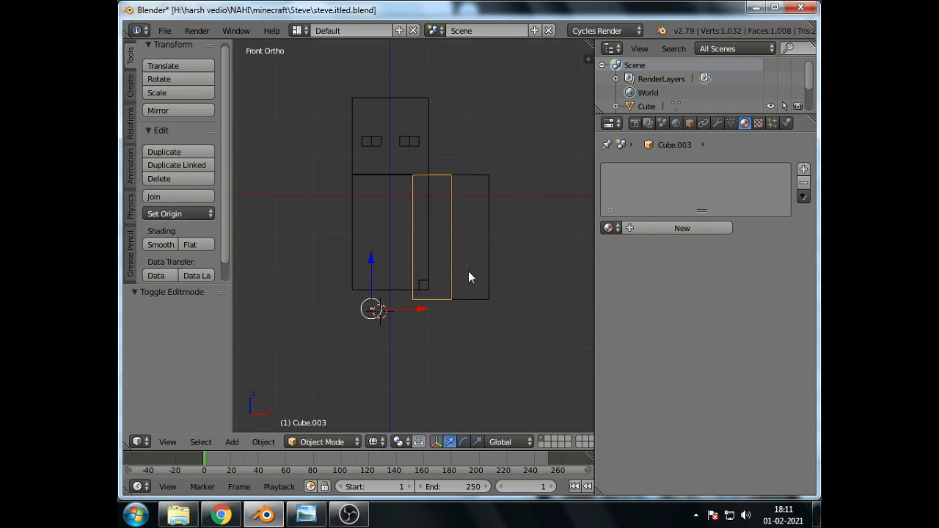
pyautogui.press('Tab')
pyautogui.press('c')
pyautogui.press('a')
pyautogui.press('a')
pyautogui.rightClick(417, 346)
pyautogui.keyDown('ctrl'); pyautogui.moveTo(432, 192); pyautogui.dragTo(432, 307); pyautogui.keyUp('ctrl')
pyautogui.moveTo(484, 354); pyautogui.dragTo(423, 355)
pyautogui.press('z')
pyautogui.press('KP_Decimal')
# - Check the trousers in the Steve picture and give the whole leg mesh a new purple material with R 0.205, G 0.010, B 0.800
pyautogui.click(306, 515)
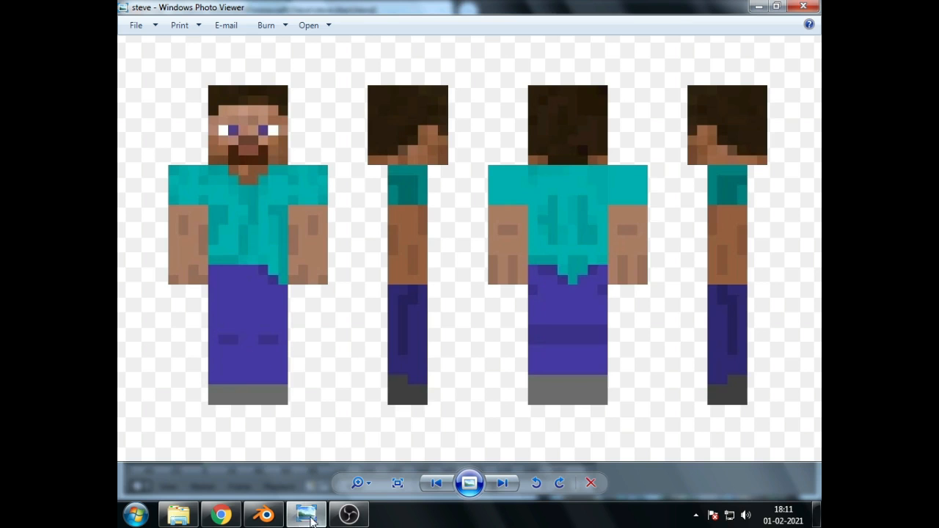
pyautogui.click(264, 515)
pyautogui.click(677, 247)
pyautogui.click(736, 344)
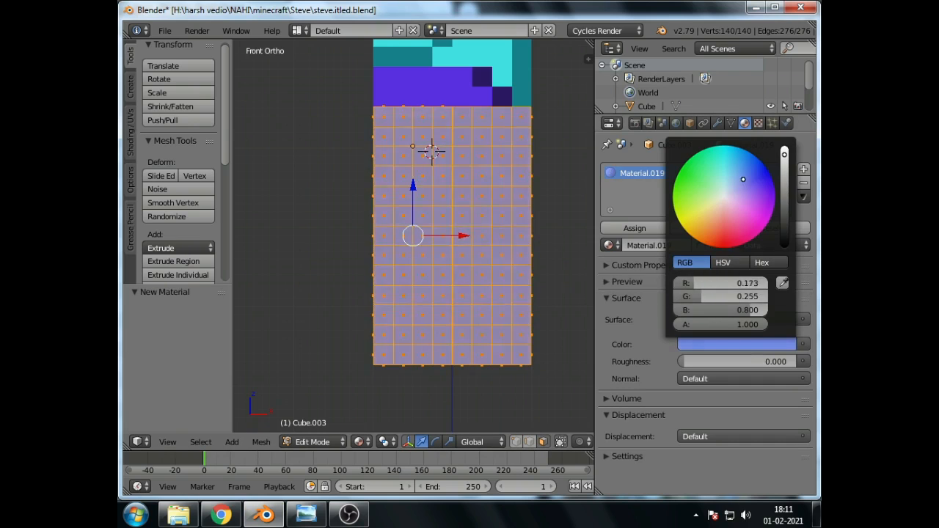
pyautogui.moveTo(743, 179)
pyautogui.mouseDown()
pyautogui.moveTo(764, 183)
pyautogui.moveTo(770, 196)
pyautogui.mouseUp()
pyautogui.click(506, 194)
pyautogui.rightClick(481, 275)
pyautogui.click(736, 344)
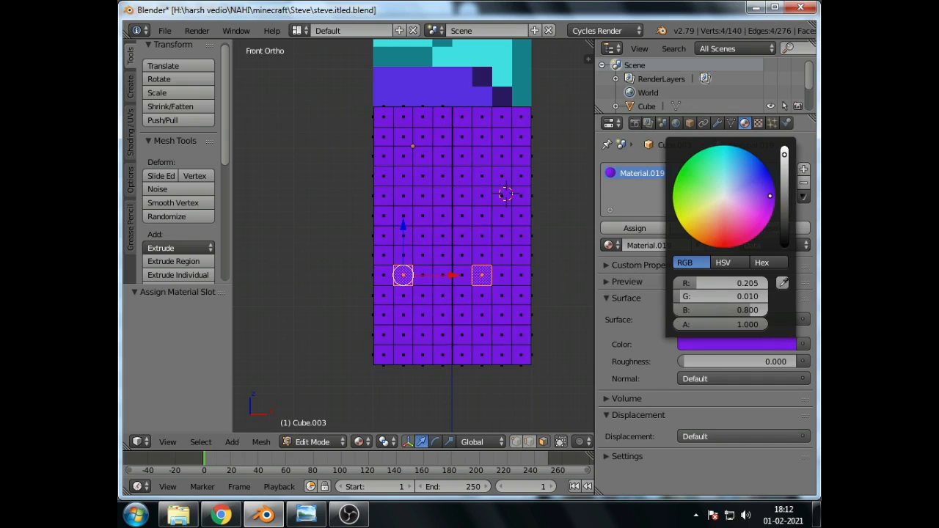
# - Open the body mesh for editing and adjust the blue-violet colour of its trouser faces
pyautogui.press('Tab')
pyautogui.rightClick(480, 95)
pyautogui.press('KP_Decimal')
pyautogui.keyDown('shift'); pyautogui.scroll(-3, 515, 85); pyautogui.keyUp('shift')
pyautogui.press('Tab')
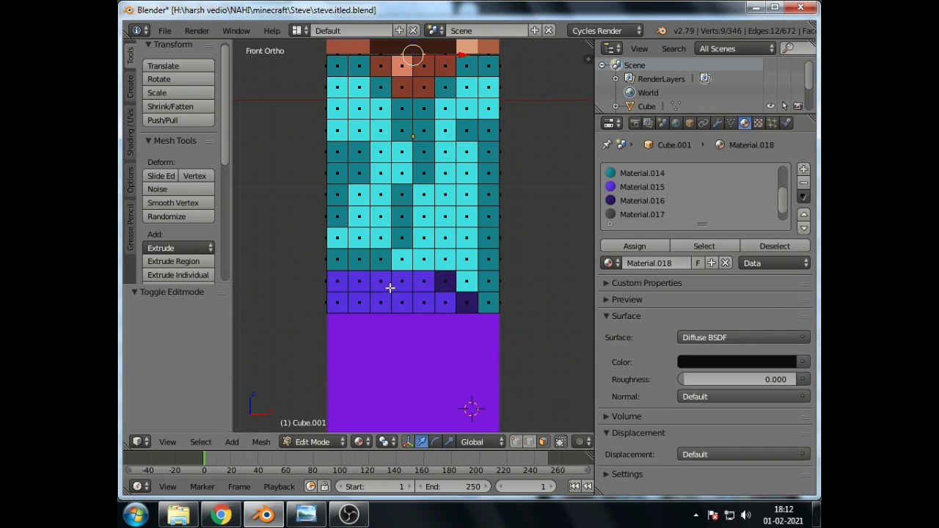
pyautogui.rightClick(388, 286)
pyautogui.click(736, 361)
pyautogui.moveTo(760, 196)
pyautogui.mouseDown()
pyautogui.moveTo(763, 217)
pyautogui.moveTo(762, 186)
pyautogui.mouseUp()
pyautogui.click(713, 359)
pyautogui.rightClick(449, 298)
pyautogui.click(736, 361)
pyautogui.click(564, 267)
pyautogui.click(634, 246)
pyautogui.press('Tab')
# - Recolour the leg material to match the body's blue-violet trouser faces
pyautogui.rightClick(421, 367)
pyautogui.press('Tab')
pyautogui.rightClick(443, 327)
pyautogui.click(737, 344)
pyautogui.click(634, 227)
pyautogui.click(564, 238)
pyautogui.keyDown('shift'); pyautogui.scroll(-13, 548, 264); pyautogui.keyUp('shift')
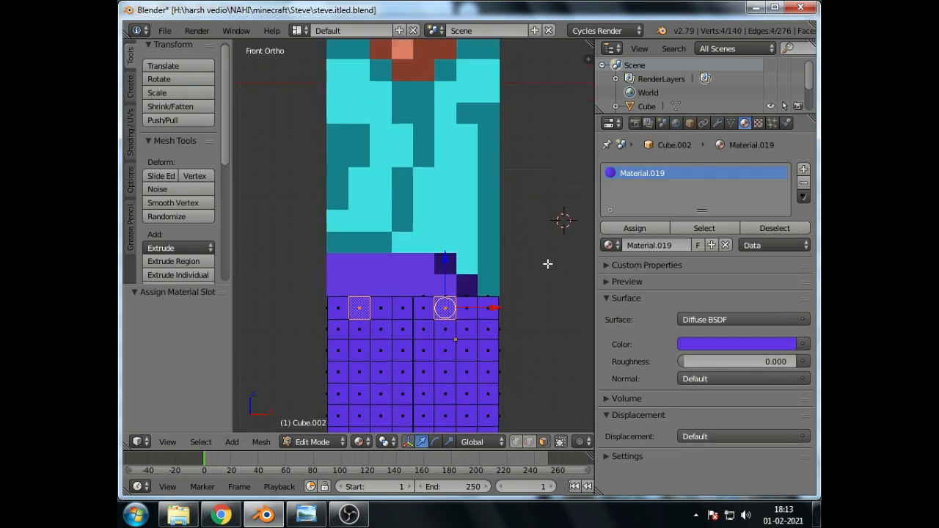
# - Check the shoes in the Steve picture and assign a new grey material to the lowest two rows of leg faces
pyautogui.click(306, 514)
pyautogui.click(263, 514)
pyautogui.press('z')
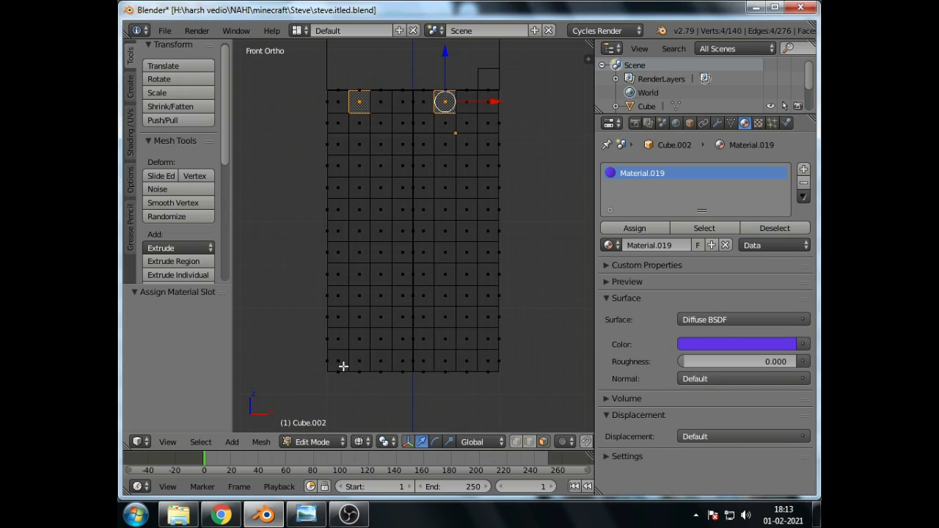
pyautogui.click(291, 346)
pyautogui.press('c')
pyautogui.moveTo(334, 350); pyautogui.dragTo(509, 352)
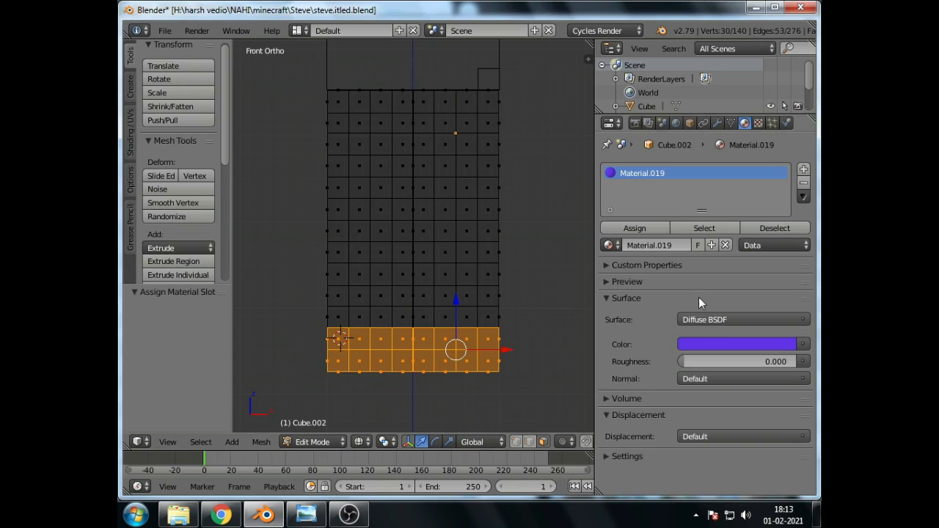
pyautogui.click(803, 169)
pyautogui.click(674, 263)
pyautogui.click(736, 361)
pyautogui.click(784, 209)
pyautogui.click(634, 246)
pyautogui.rightClick(445, 316)
pyautogui.click(359, 441)
pyautogui.click(370, 370)
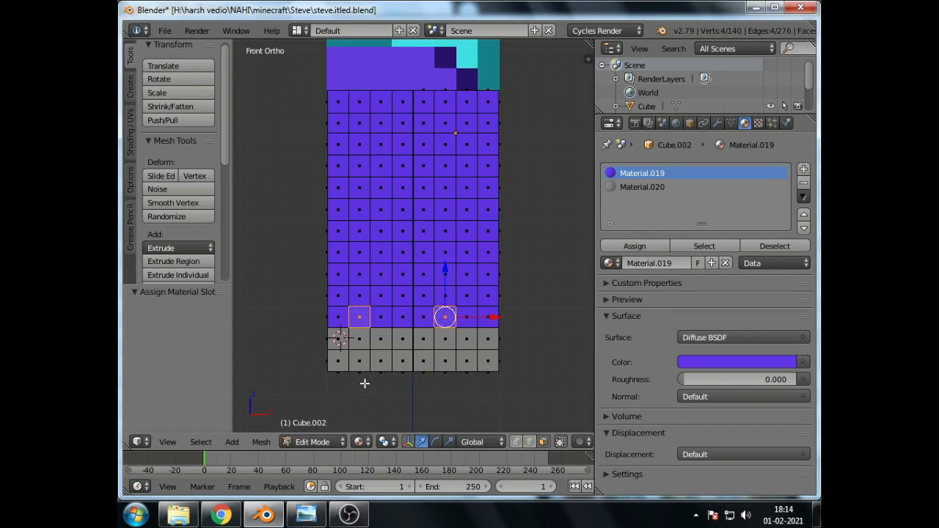
# - Assign a new dark navy material to two adjacent knee faces on the front of each leg
pyautogui.rightClick(467, 231)
pyautogui.keyDown('shift'); pyautogui.rightClick(445, 231); pyautogui.keyUp('shift')
pyautogui.click(803, 169)
pyautogui.click(673, 263)
pyautogui.click(719, 362)
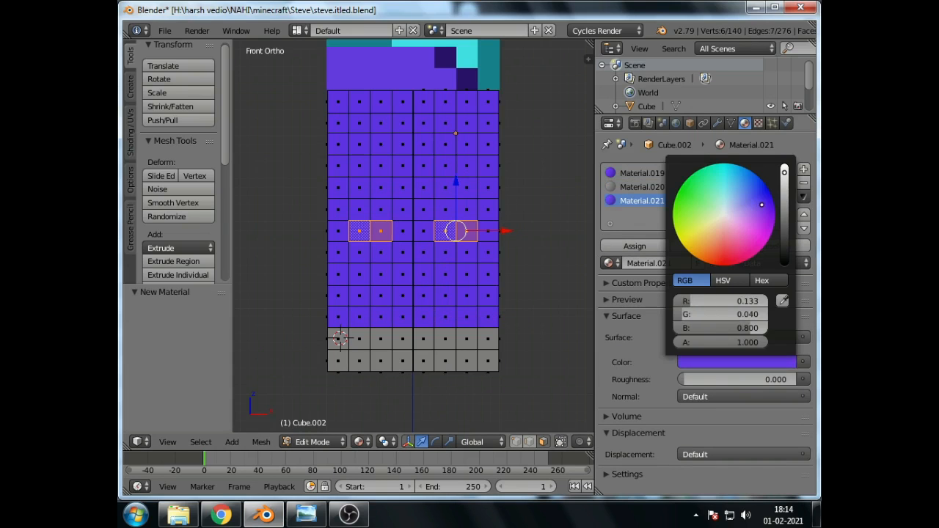
pyautogui.click(634, 246)
pyautogui.click(734, 362)
pyautogui.moveTo(763, 206); pyautogui.dragTo(757, 195)
pyautogui.click(632, 200)
pyautogui.click(727, 360)
pyautogui.moveTo(784, 172); pyautogui.dragTo(784, 241)
# - Adjust the main leg material to a bluer violet closer to the body's trouser colour
pyautogui.rightClick(466, 166)
pyautogui.click(725, 361)
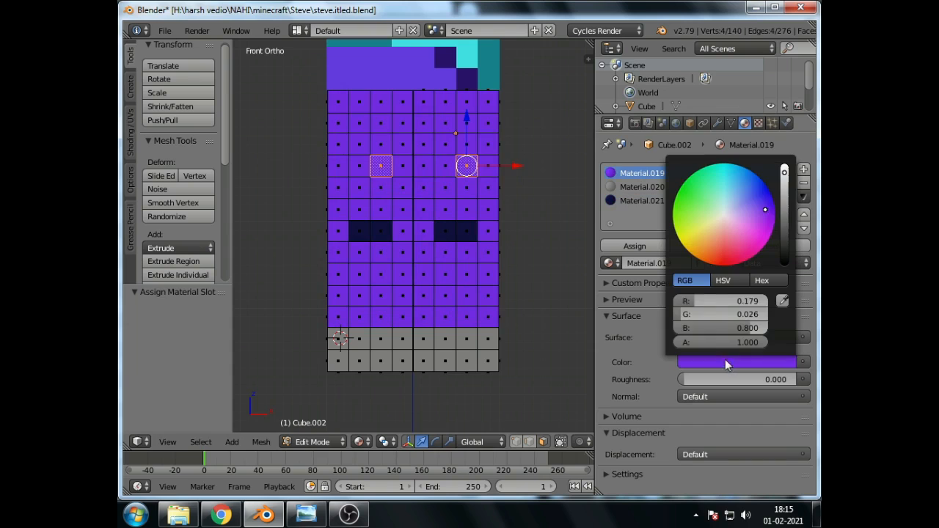
pyautogui.moveTo(760, 201)
pyautogui.mouseDown()
pyautogui.moveTo(762, 193)
pyautogui.moveTo(761, 205)
pyautogui.mouseUp()
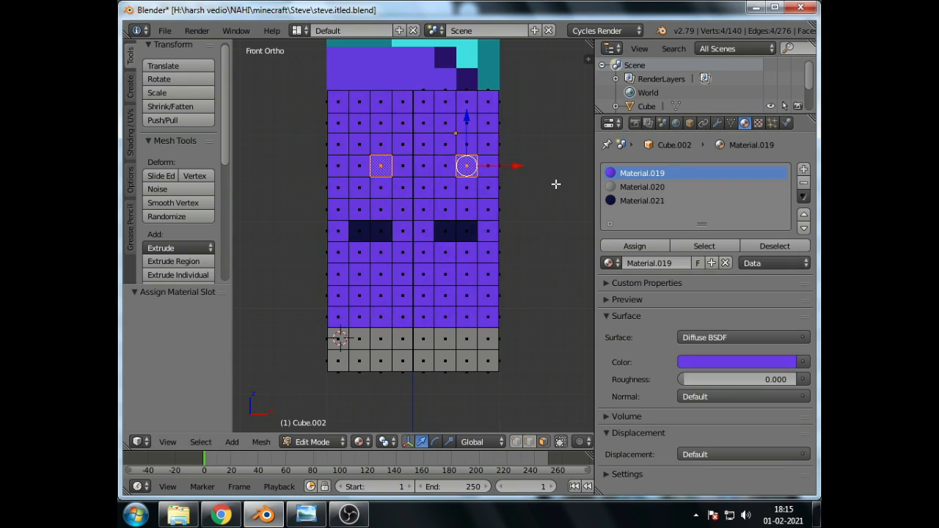
# - Select all leg faces from the side view and move them along Y flush with the body's depth
pyautogui.press('KP_3')
pyautogui.press('z')
pyautogui.press('c')
pyautogui.moveTo(264, 110); pyautogui.dragTo(341, 106)
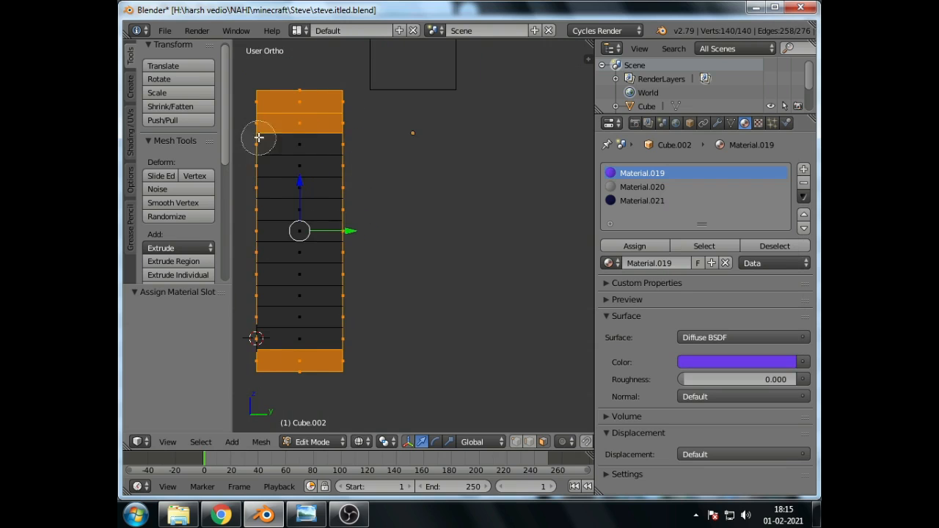
pyautogui.moveTo(299, 339); pyautogui.dragTo(300, 145)
pyautogui.rightClick(300, 145)
pyautogui.moveTo(356, 235); pyautogui.dragTo(470, 237)
# - Add three evenly spaced vertical loop cuts across the depth of the legs
pyautogui.hotkey('ctrl', 'r')
pyautogui.doubleClick(428, 328)
pyautogui.hotkey('ctrl', 'r')
pyautogui.doubleClick(433, 330)
pyautogui.hotkey('ctrl', 'r')
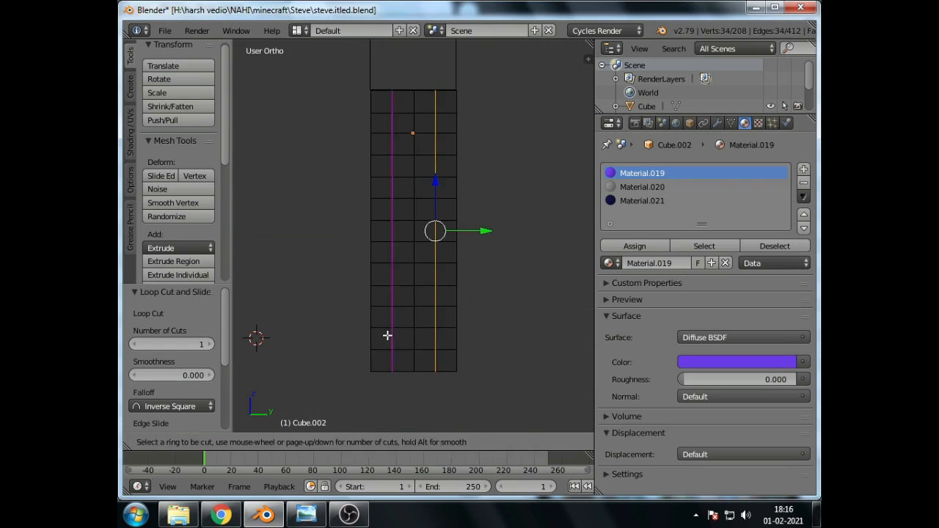
pyautogui.doubleClick(388, 335)
# - Extend the grey shoe material one row higher across the back of both legs
pyautogui.moveTo(390, 336); pyautogui.dragTo(551, 355, button='middle')
pyautogui.press('z')
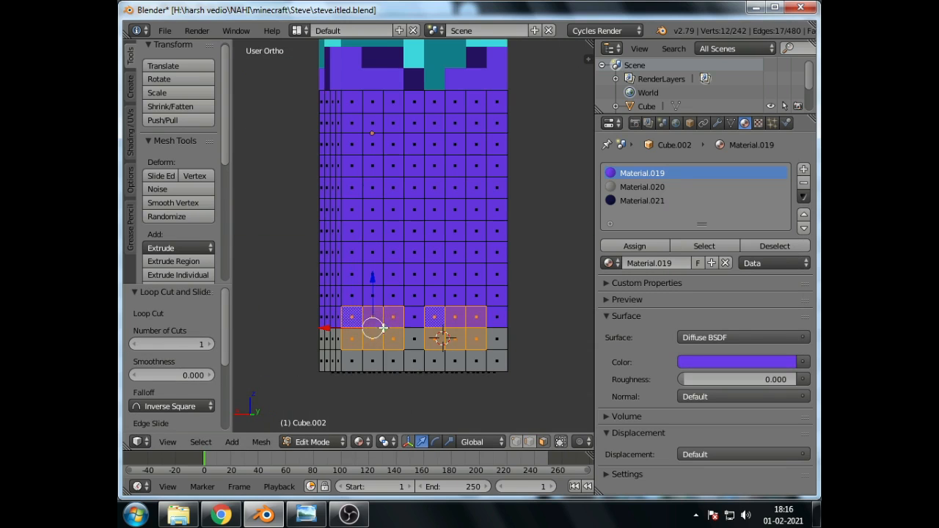
pyautogui.click(641, 187)
pyautogui.click(634, 247)
# - Assign the grey material to the two rearmost faces just above the shoe on the leg's outer side
pyautogui.scroll(-2, 558, 308)
pyautogui.press('KP_4')
pyautogui.press('KP_4')
pyautogui.press('KP_4')
pyautogui.press('KP_4')
pyautogui.press('KP_4')
pyautogui.press('KP_4')
pyautogui.press('KP_4')
pyautogui.press('KP_4')
pyautogui.press('KP_4')
pyautogui.press('KP_4')
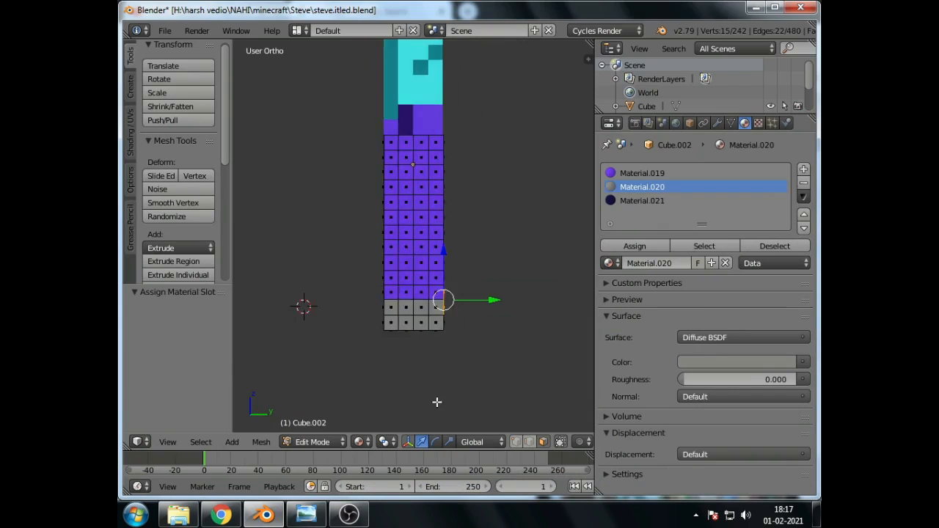
pyautogui.scroll(6, 436, 398)
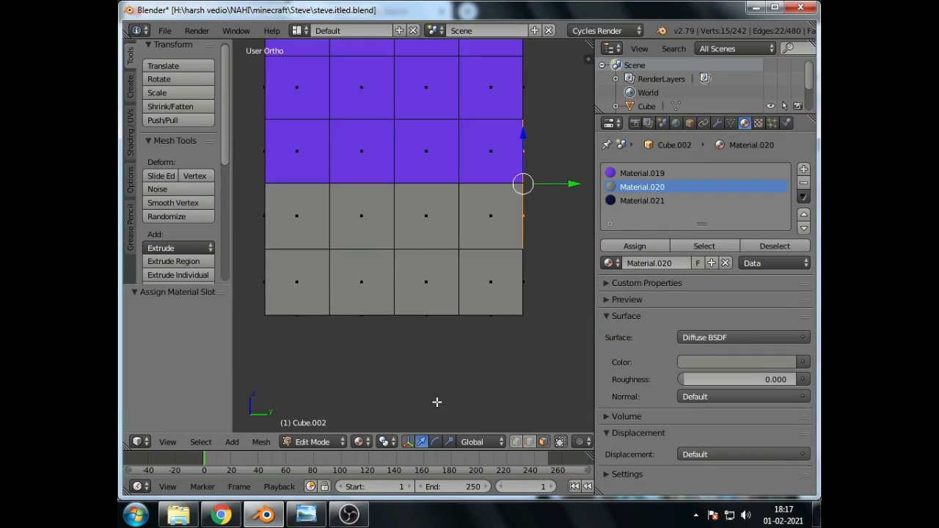
pyautogui.press('z')
pyautogui.keyDown('shift'); pyautogui.rightClick(427, 151); pyautogui.keyUp('shift')
pyautogui.keyDown('shift'); pyautogui.rightClick(489, 151); pyautogui.keyUp('shift')
pyautogui.click(631, 246)
pyautogui.press('z')
pyautogui.hotkey('alt', 'z')
pyautogui.rightClick(426, 282)
pyautogui.scroll(-9, 445, 331)
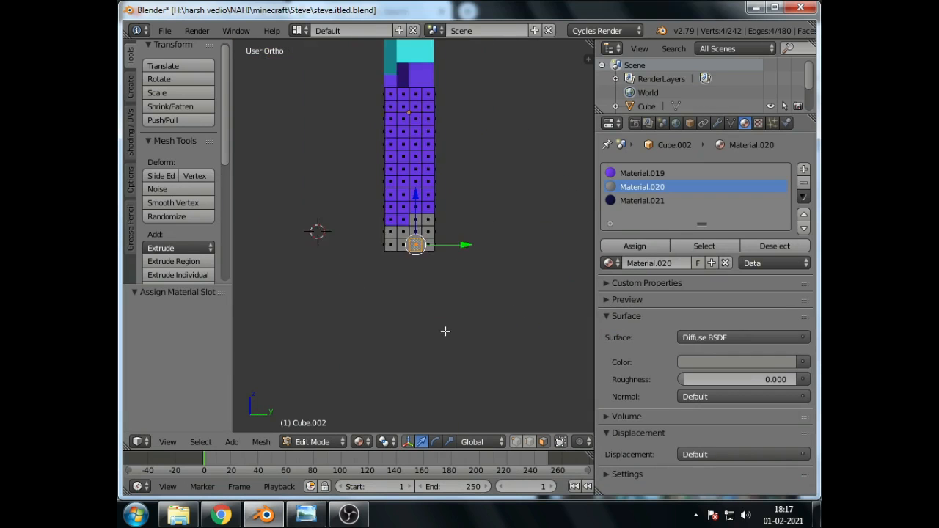
# - Assign the dark trouser-shading material to a stepped stripe down the leg's outer side and shift its colour to dark purple
pyautogui.keyDown('shift'); pyautogui.scroll(5, 423, 227); pyautogui.keyUp('shift')
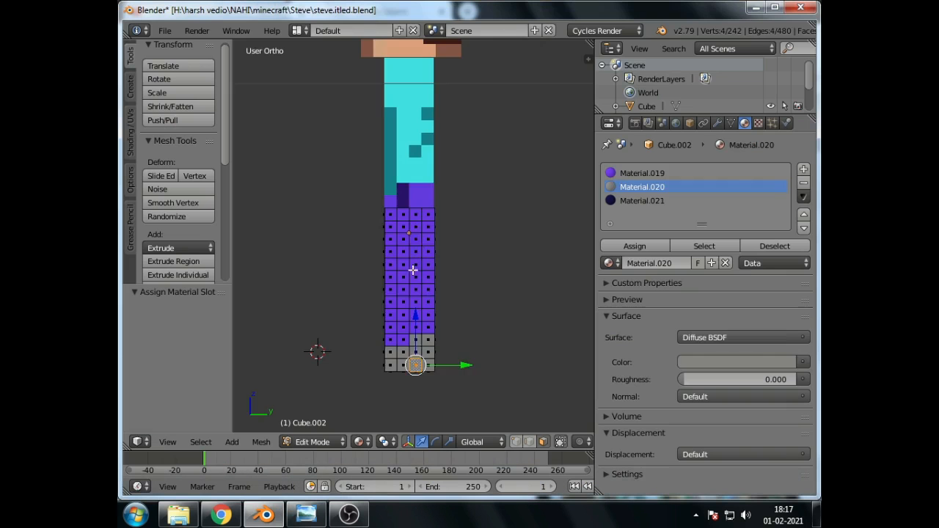
pyautogui.scroll(3, 417, 240)
pyautogui.rightClick(418, 240)
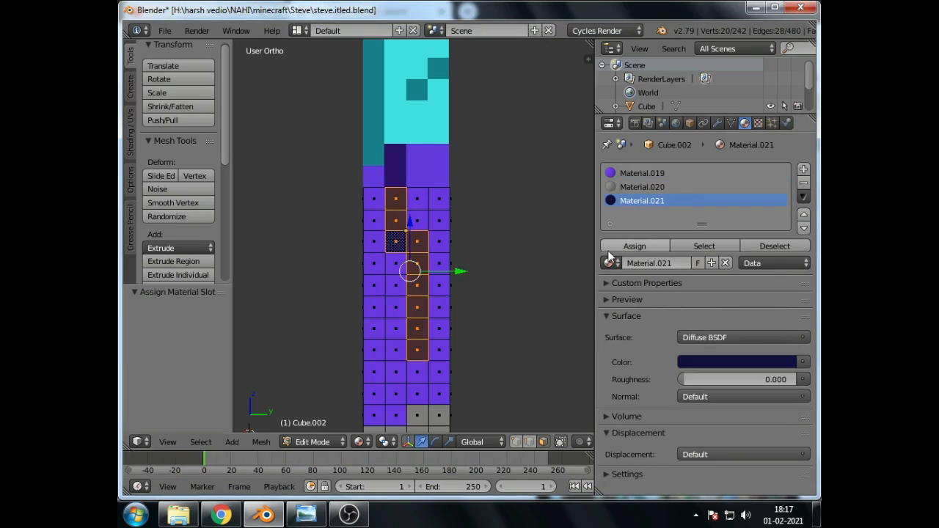
pyautogui.rightClick(417, 199)
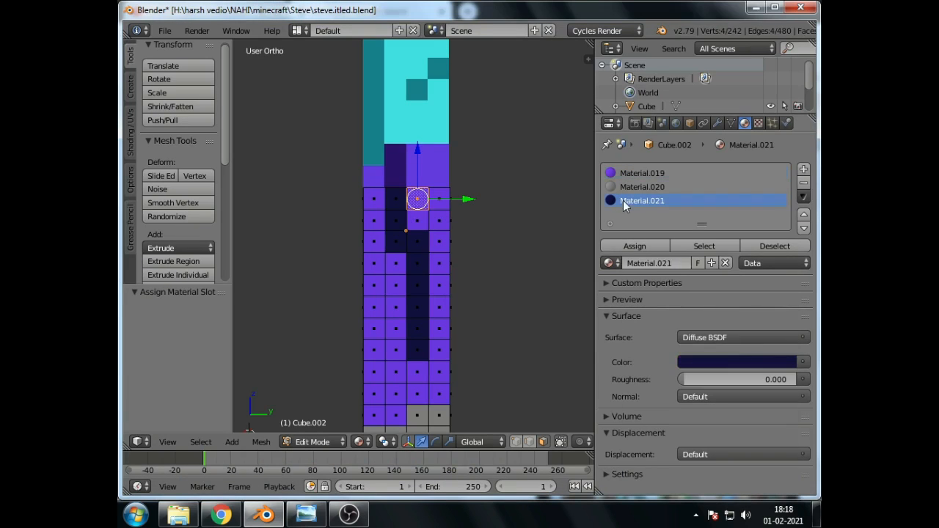
pyautogui.click(738, 362)
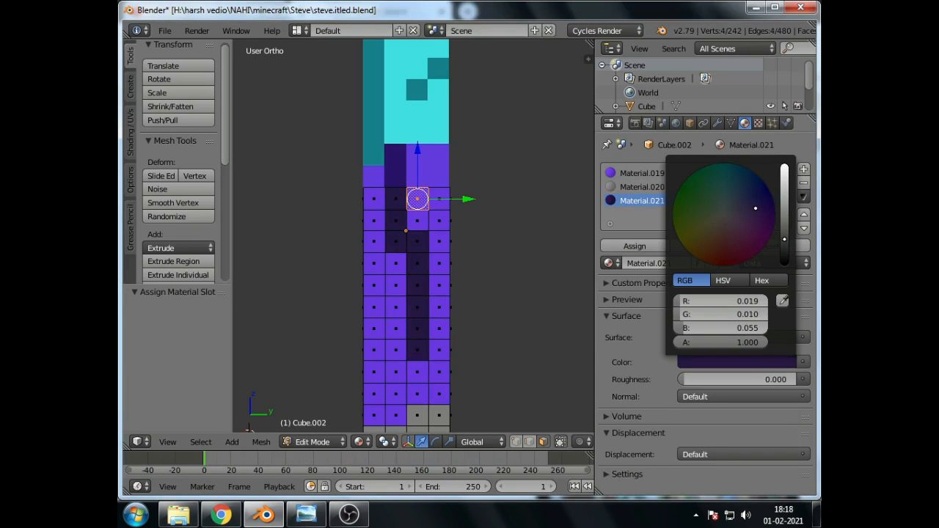
# - Add a fourth material to the legs and darken its colour to a very dark purple
pyautogui.rightClick(439, 199)
pyautogui.click(802, 170)
pyautogui.click(649, 262)
pyautogui.click(737, 361)
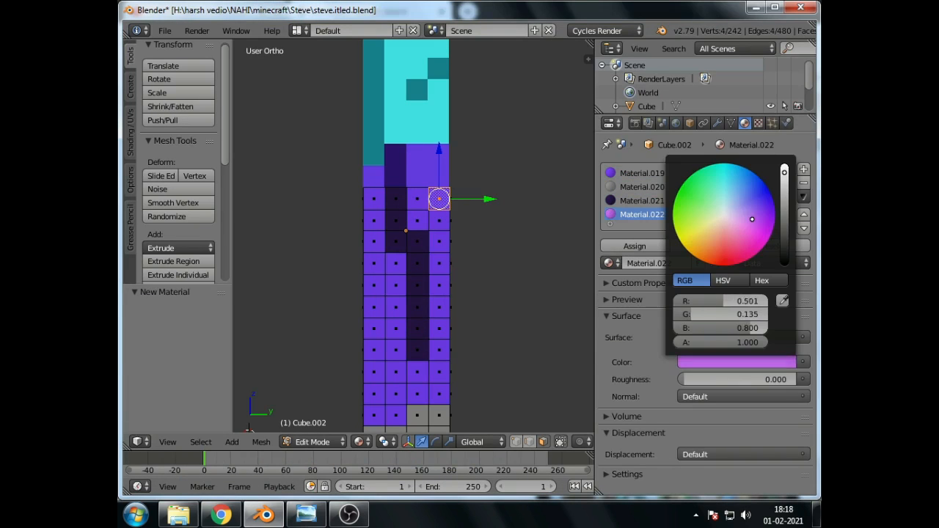
pyautogui.moveTo(785, 172); pyautogui.dragTo(784, 235)
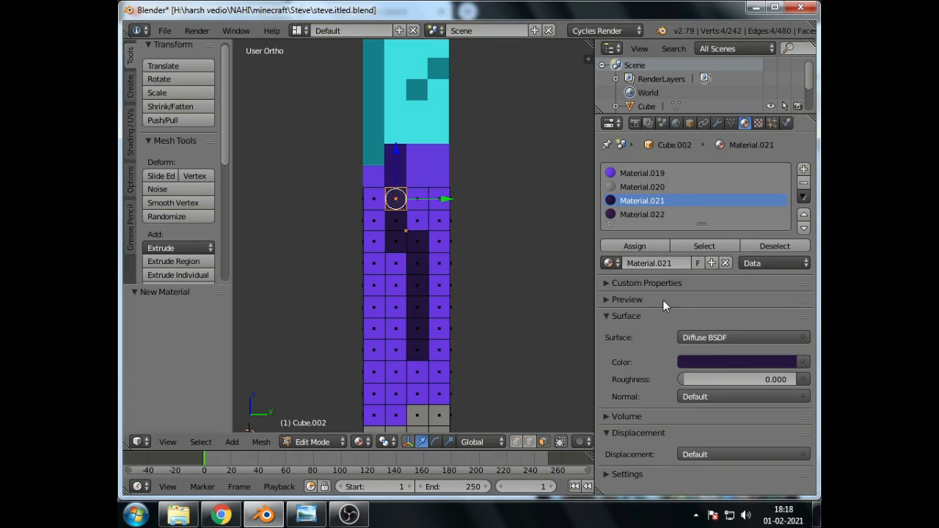
pyautogui.click(753, 362)
# - Assign the fourth, very dark purple material to the stripe faces on the leg's outer side
pyautogui.rightClick(393, 223)
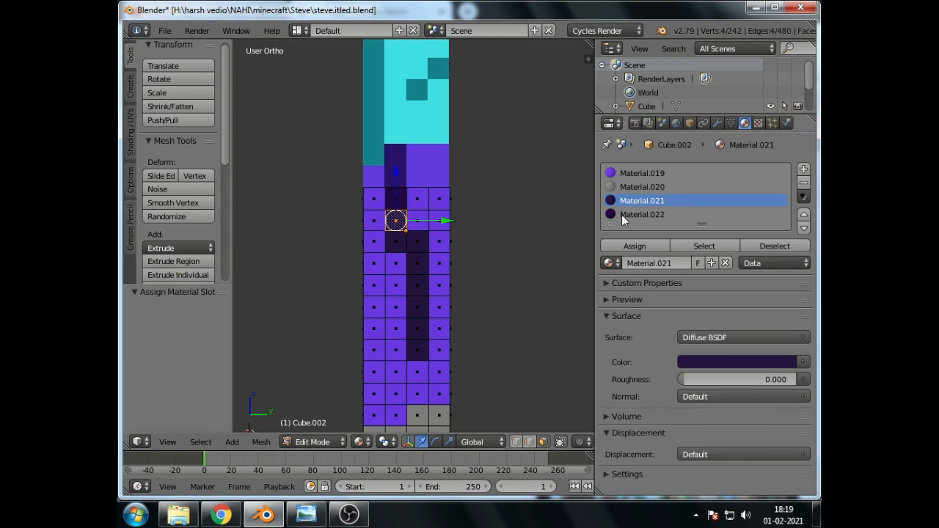
pyautogui.keyDown('shift'); pyautogui.rightClick(418, 263); pyautogui.keyUp('shift')
pyautogui.keyDown('shift'); pyautogui.rightClick(417, 286); pyautogui.keyUp('shift')
pyautogui.keyDown('shift'); pyautogui.rightClick(418, 307); pyautogui.keyUp('shift')
pyautogui.keyDown('shift'); pyautogui.rightClick(417, 328); pyautogui.keyUp('shift')
pyautogui.keyDown('shift'); pyautogui.rightClick(417, 350); pyautogui.keyUp('shift')
pyautogui.click(660, 214)
pyautogui.click(649, 246)
# - Assign the very dark purple material to a stepped eight-face stripe on the opposite side of the leg, starting at the waist
pyautogui.press('KP_4')
pyautogui.press('KP_4')
pyautogui.press('KP_4')
pyautogui.press('KP_4')
pyautogui.press('KP_4')
pyautogui.press('KP_4')
pyautogui.press('KP_4')
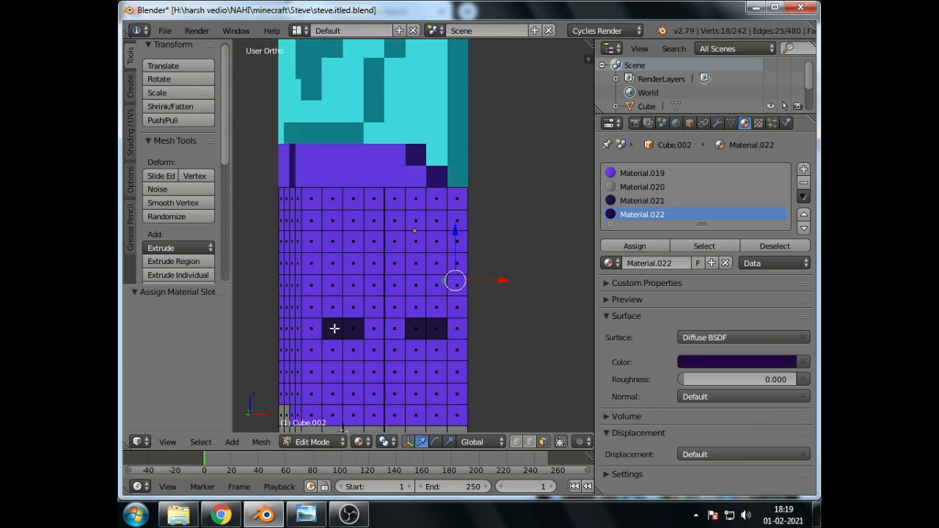
pyautogui.press('KP_4')
pyautogui.press('KP_4')
pyautogui.press('KP_4')
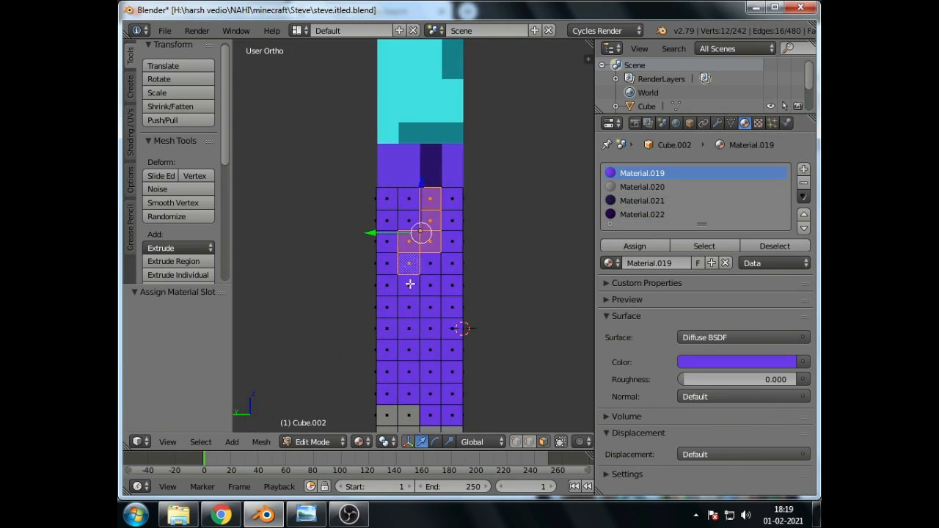
pyautogui.keyDown('shift'); pyautogui.rightClick(409, 285); pyautogui.keyUp('shift')
pyautogui.keyDown('shift'); pyautogui.rightClick(409, 306); pyautogui.keyUp('shift')
pyautogui.keyDown('shift'); pyautogui.rightClick(410, 330); pyautogui.keyUp('shift')
pyautogui.press('KP_4')
pyautogui.press('KP_4')
pyautogui.press('KP_4')
pyautogui.press('KP_4')
pyautogui.press('KP_4')
pyautogui.press('KP_6')
pyautogui.press('KP_6')
pyautogui.press('KP_6')
pyautogui.press('KP_6')
pyautogui.press('KP_6')
pyautogui.press('KP_6')
pyautogui.press('KP_6')
pyautogui.press('KP_6')
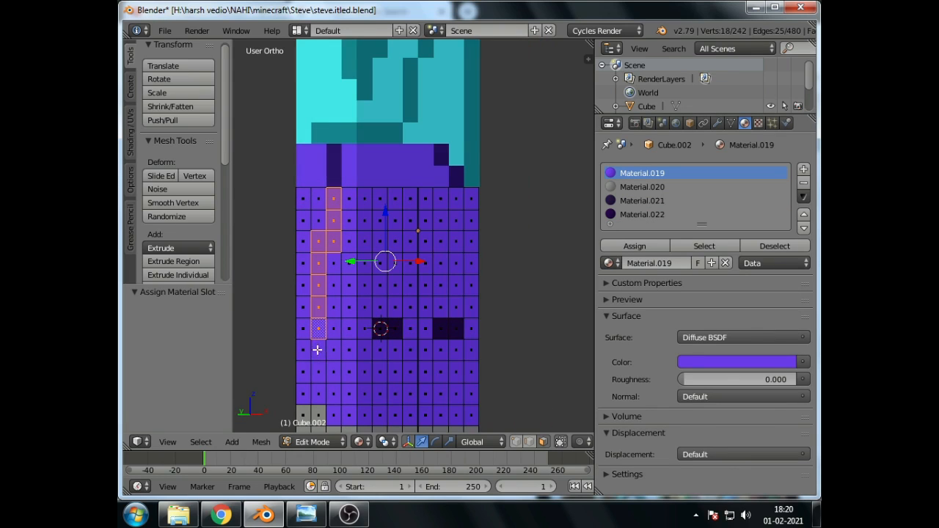
pyautogui.click(639, 214)
pyautogui.click(634, 245)
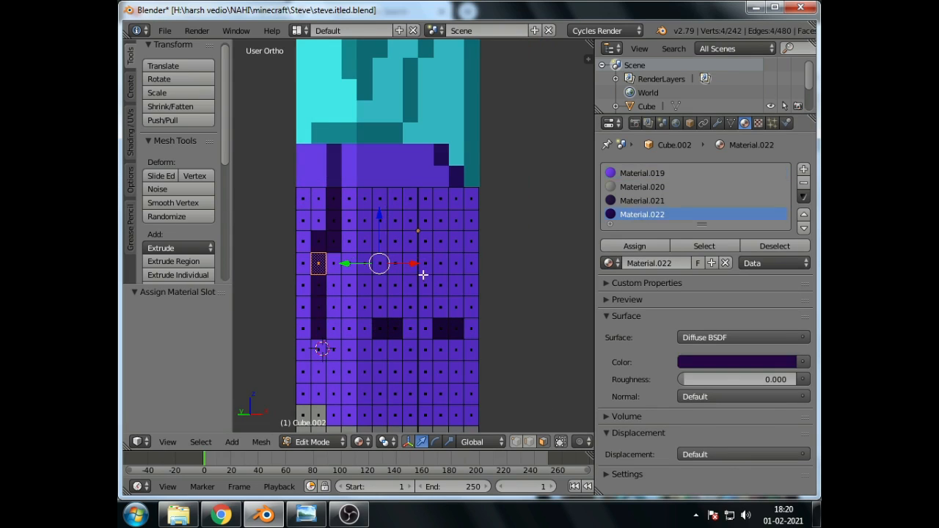
# - Return to Object Mode and check the leg colouring from the front
pyautogui.scroll(-3, 250, 331)
pyautogui.press('KP_6')
pyautogui.press('KP_6')
pyautogui.press('KP_6')
pyautogui.press('KP_6')
pyautogui.press('KP_4')
pyautogui.press('Tab')
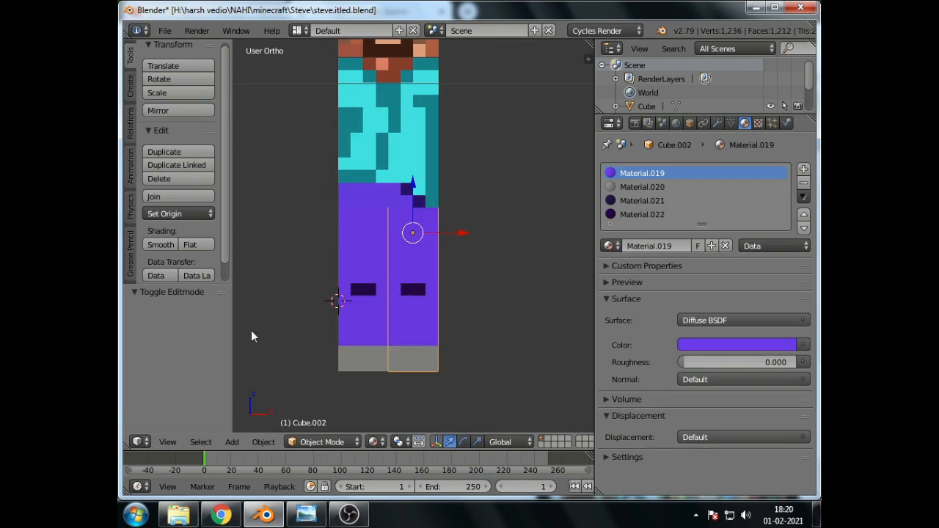
# - Pull the selected leg aside along X and extend the very dark purple material on its inner-side stripe
pyautogui.press('KP_4')
pyautogui.press('KP_4')
pyautogui.press('KP_4')
pyautogui.moveTo(460, 235)
pyautogui.mouseDown()
pyautogui.moveTo(504, 239)
pyautogui.moveTo(463, 232)
pyautogui.mouseUp()
pyautogui.scroll(3, 503, 239)
pyautogui.press('Tab')
pyautogui.rightClick(432, 350)
pyautogui.click(642, 214)
pyautogui.click(645, 246)
# - Leave Edit Mode, move the leg -0.877 along X back beside the other one, and show the figure from the front
pyautogui.keyDown('ctrl'); pyautogui.scroll(1, 620, 271); pyautogui.keyUp('ctrl')
pyautogui.click(568, 295)
pyautogui.scroll(-3, 568, 295)
pyautogui.press('Tab')
pyautogui.press('KP_1')
pyautogui.scroll(-1, 486, 301)
pyautogui.keyDown('shift'); pyautogui.moveTo(450, 263); pyautogui.dragTo(451, 365, button='middle'); pyautogui.keyUp('shift')
pyautogui.scroll(2, 383, 228)
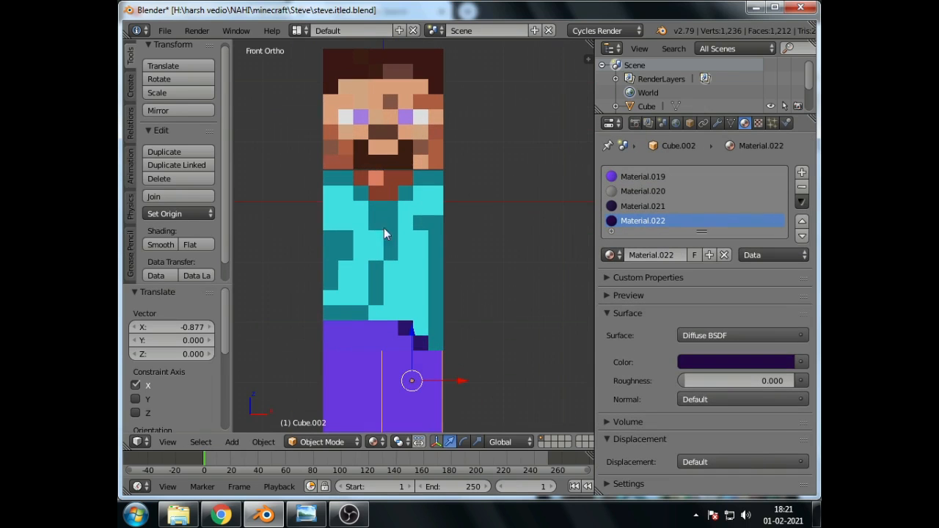
# - Duplicate the leg, move the copy 1.280 along X, and raise it along Z flush with the shoulder against the torso as an arm
pyautogui.click(168, 151)
pyautogui.click(490, 330)
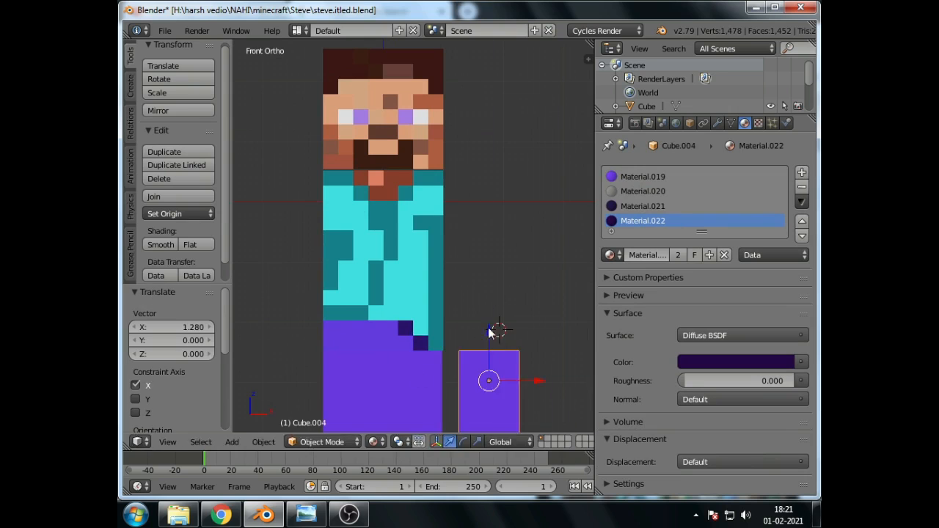
pyautogui.press('g')
pyautogui.press('z')
pyautogui.moveTo(527, 197); pyautogui.dragTo(526, 197)
# - Check the new arm's placement from several sides and examine the arm colours in the reference picture
pyautogui.press('KP_6')
pyautogui.press('KP_6')
pyautogui.press('KP_6')
pyautogui.press('KP_6')
pyautogui.press('KP_6')
pyautogui.press('KP_6')
pyautogui.press('KP_6')
pyautogui.press('KP_4')
pyautogui.press('KP_4')
pyautogui.press('KP_4')
pyautogui.press('KP_4')
pyautogui.press('KP_4')
pyautogui.press('KP_4')
pyautogui.click(306, 514)
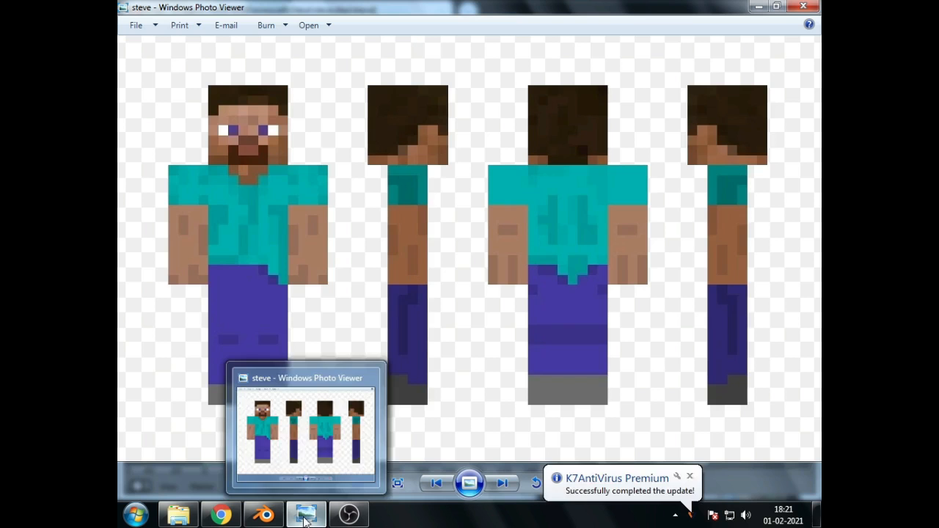
pyautogui.click(306, 514)
# - Add a salmon skin material and assign it to the lower nine rows all around the arm
pyautogui.press('Tab')
pyautogui.press('KP_6')
pyautogui.press('KP_6')
pyautogui.press('KP_6')
pyautogui.press('KP_6')
pyautogui.press('KP_1')
pyautogui.press('z')
pyautogui.press('c')
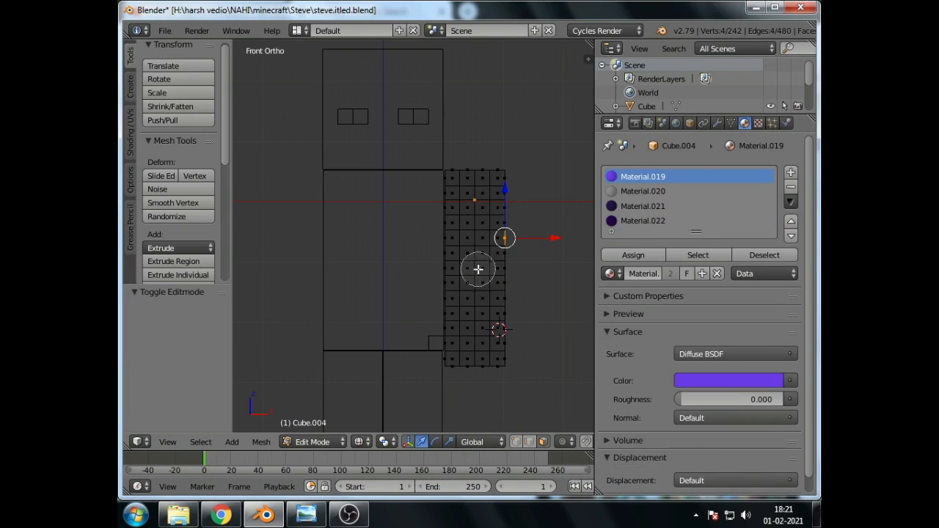
pyautogui.moveTo(441, 259); pyautogui.dragTo(484, 352)
pyautogui.rightClick(536, 308)
pyautogui.click(791, 174)
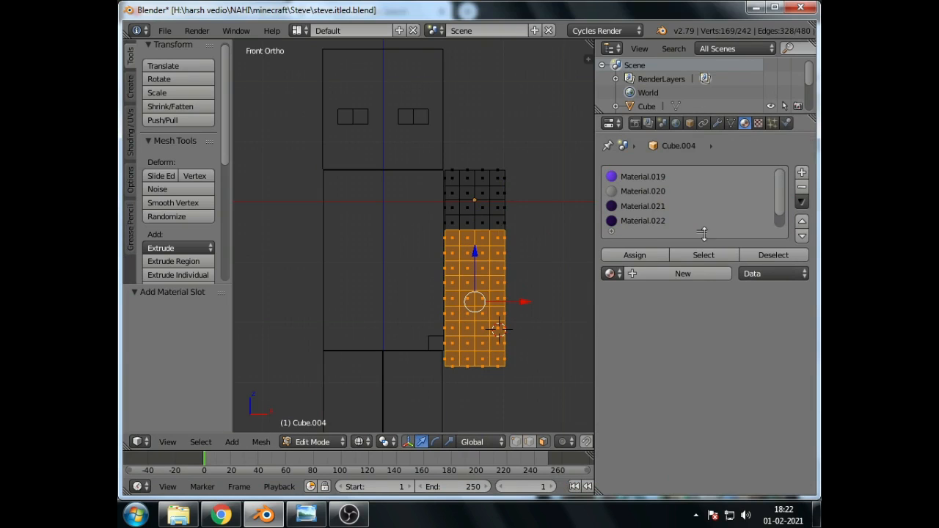
pyautogui.click(650, 273)
pyautogui.click(728, 381)
pyautogui.click(730, 220)
pyautogui.click(643, 257)
# - Make a linked duplicate of the arm and move it along X to the torso's other side
pyautogui.press('Tab')
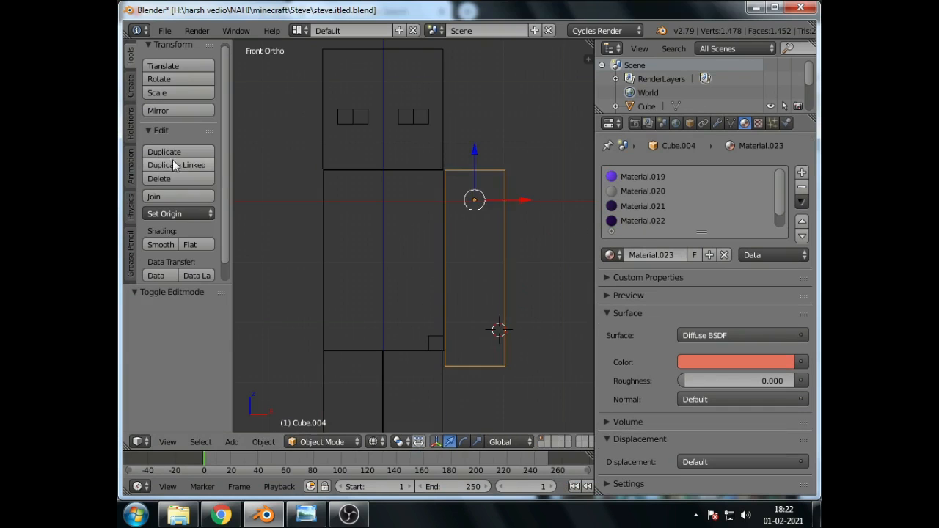
pyautogui.click(174, 152)
pyautogui.rightClick(525, 201)
pyautogui.moveTo(525, 201); pyautogui.dragTo(344, 209)
pyautogui.rightClick(310, 232)
# - Open the linked arms in Edit Mode and display them from the front with Material viewport shading
pyautogui.press('Tab')
pyautogui.scroll(-2, 369, 237)
pyautogui.moveTo(369, 237); pyautogui.dragTo(339, 255, button='middle')
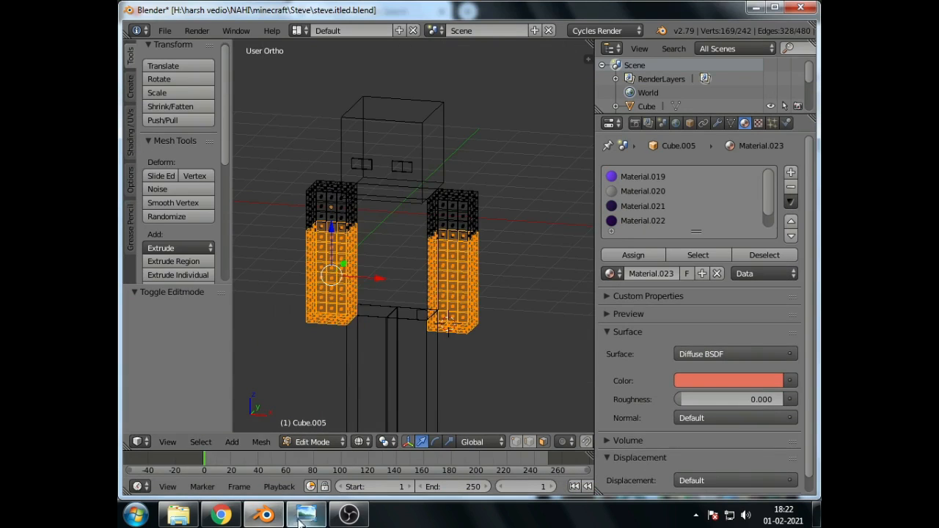
pyautogui.click(359, 442)
pyautogui.click(373, 366)
pyautogui.press('KP_1')
pyautogui.scroll(3, 467, 216)
pyautogui.rightClick(277, 184)
pyautogui.keyDown('ctrl'); pyautogui.scroll(-3, 263, 168); pyautogui.keyUp('ctrl')
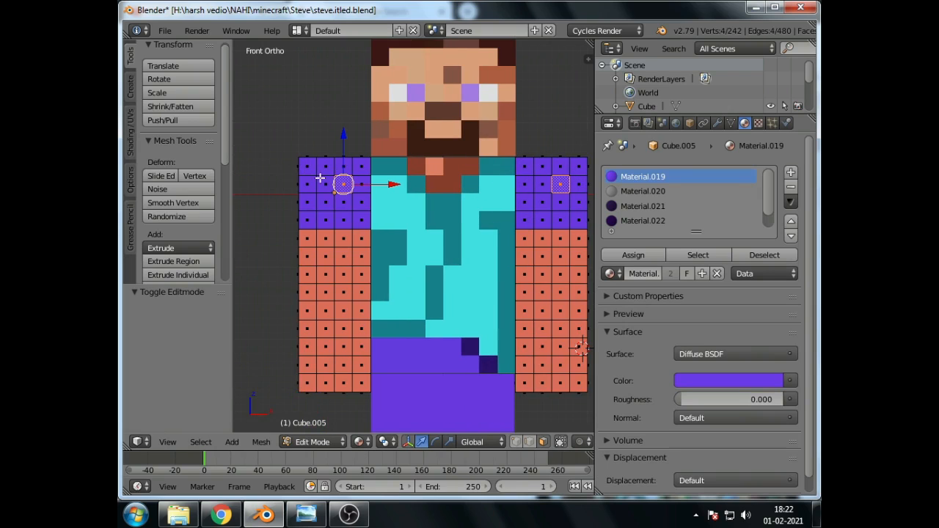
# - Add a turquoise sleeve material and assign it to the upper four rows all around the arms
pyautogui.press('z')
pyautogui.press('c')
pyautogui.moveTo(302, 159); pyautogui.dragTo(354, 206)
pyautogui.click(365, 442)
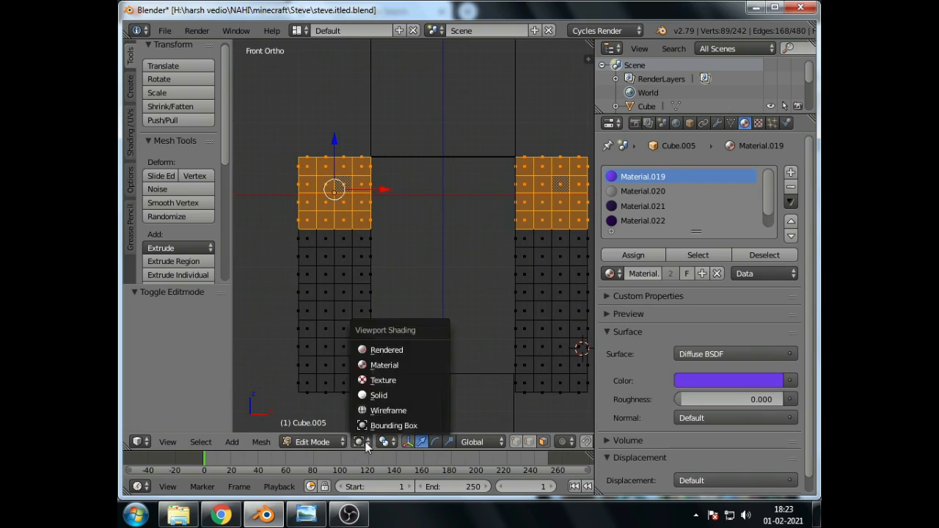
pyautogui.click(383, 363)
pyautogui.press('KP_8')
pyautogui.click(790, 173)
pyautogui.click(650, 274)
pyautogui.click(706, 381)
pyautogui.click(701, 197)
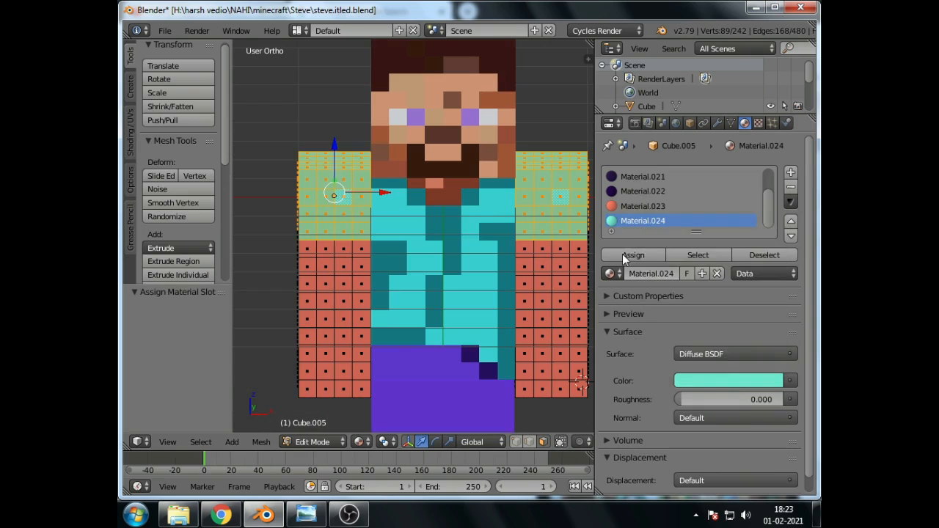
pyautogui.click(622, 254)
# - Adjust the sleeve material to a brighter turquoise and compare it with the reference picture
pyautogui.click(728, 381)
pyautogui.click(318, 515)
pyautogui.click(319, 515)
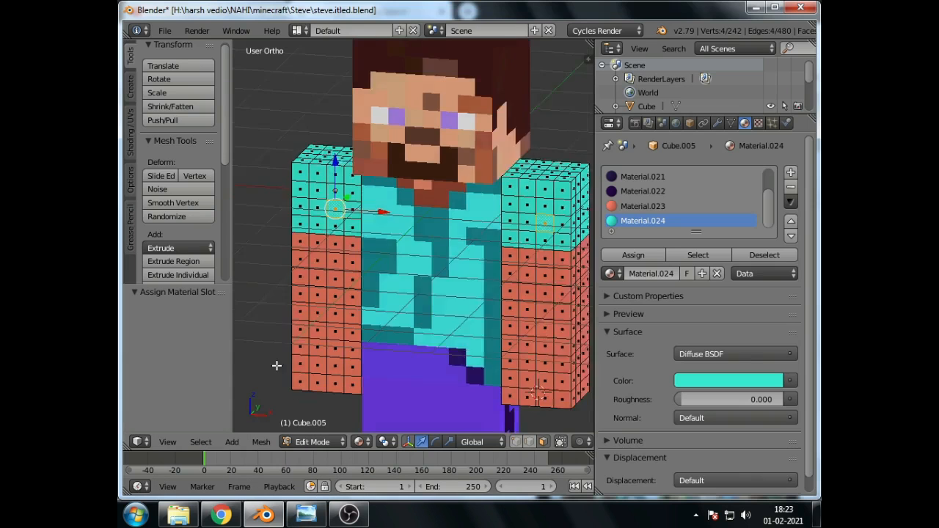
# - Add another material and assign it to five faces in the middle of the sleeve's outer side
pyautogui.moveTo(279, 220); pyautogui.dragTo(348, 209, button='middle')
pyautogui.rightClick(328, 205)
pyautogui.click(790, 172)
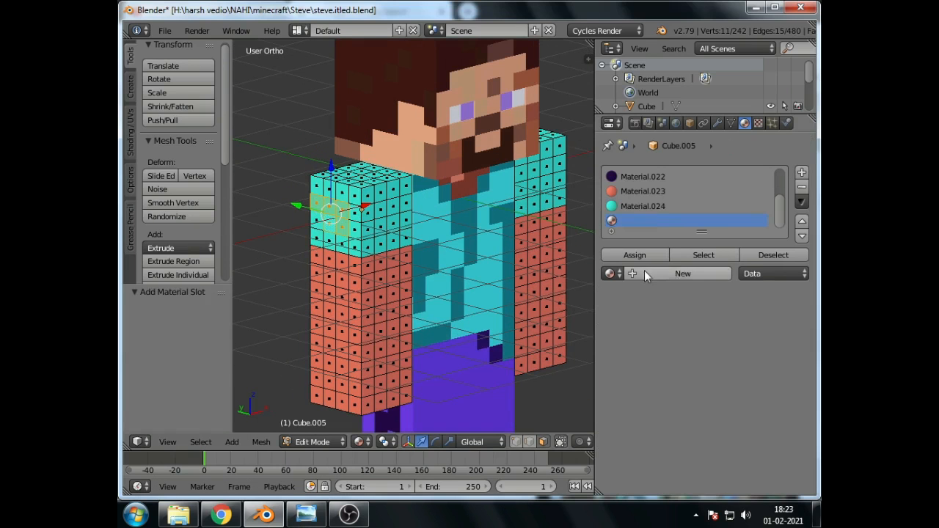
pyautogui.click(645, 271)
pyautogui.click(728, 381)
pyautogui.click(632, 254)
# - Darken the colour of the sleeve patch material to a deep teal
pyautogui.rightClick(367, 214)
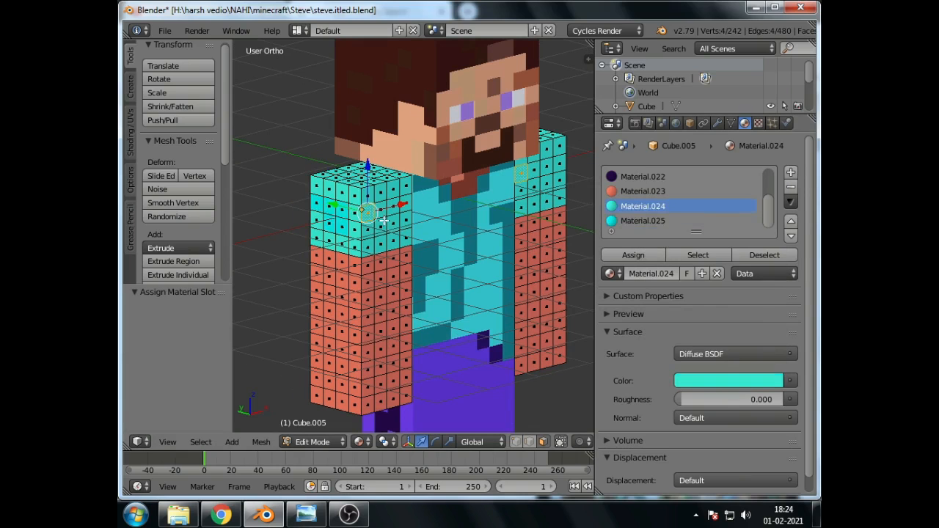
pyautogui.rightClick(329, 206)
pyautogui.click(727, 381)
pyautogui.moveTo(770, 177); pyautogui.dragTo(770, 202)
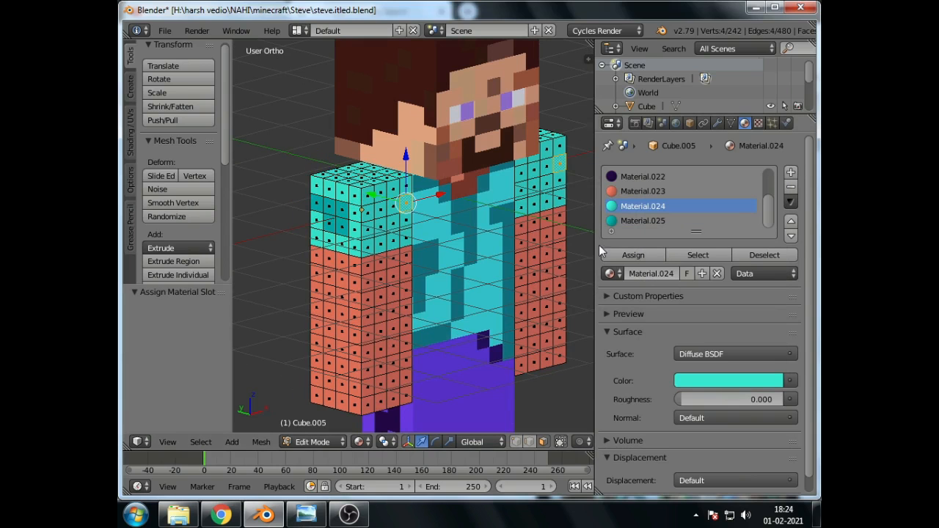
# - Move both arms outward along X away from the torso, the arm on the positive X side by 0.631
pyautogui.moveTo(422, 227); pyautogui.dragTo(589, 224, button='middle')
pyautogui.press('KP_1')
pyautogui.press('Tab')
pyautogui.moveTo(409, 207); pyautogui.dragTo(361, 207)
pyautogui.rightClick(509, 213)
pyautogui.moveTo(554, 208); pyautogui.dragTo(585, 209)
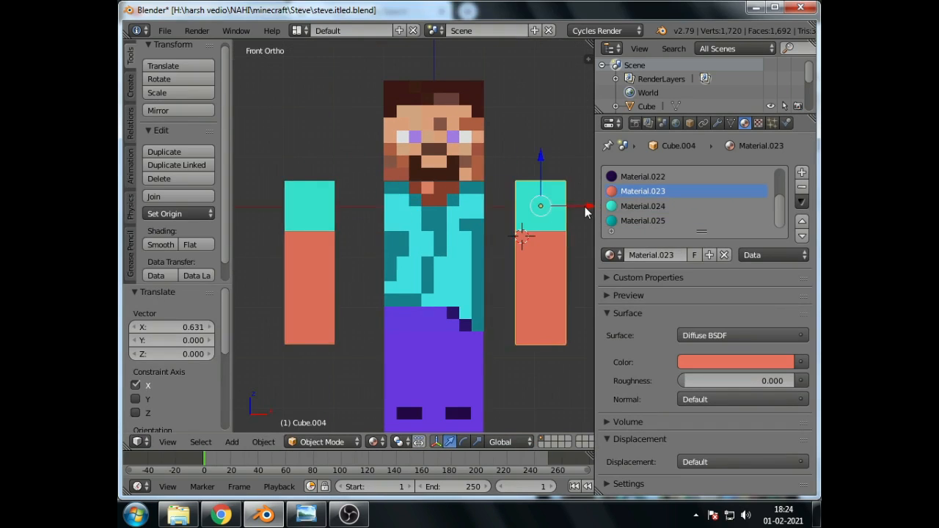
# - Assign the deep teal Material.025 to five faces in the middle of the sleeve's opposite side
pyautogui.moveTo(394, 214); pyautogui.dragTo(338, 213, button='middle')
pyautogui.rightClick(338, 213)
pyautogui.press('Tab')
pyautogui.scroll(3, 357, 212)
pyautogui.keyDown('shift'); pyautogui.rightClick(300, 188); pyautogui.keyUp('shift')
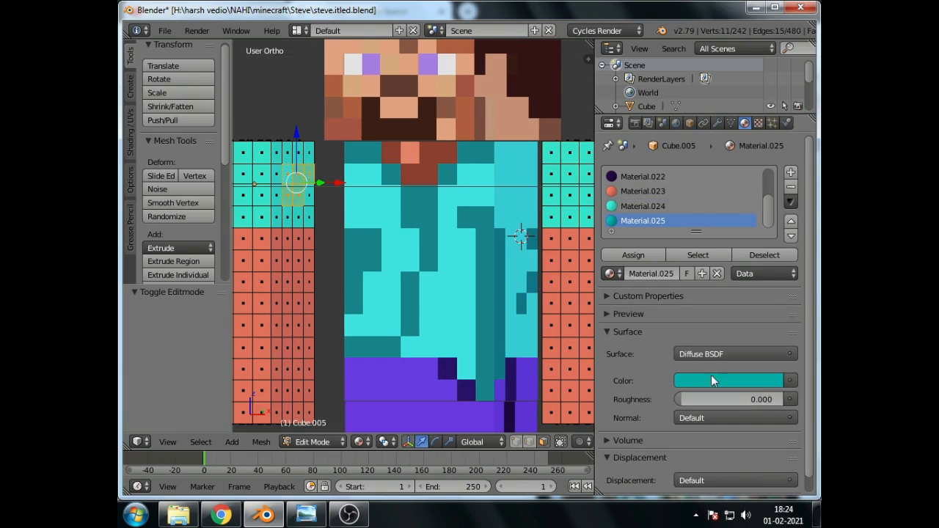
pyautogui.click(632, 254)
pyautogui.scroll(-3, 361, 202)
# - Move both arms inward along X until they sit against the torso
pyautogui.press('Tab')
pyautogui.press('KP_1')
pyautogui.moveTo(361, 203); pyautogui.dragTo(409, 204)
pyautogui.rightClick(541, 206)
pyautogui.moveTo(583, 206); pyautogui.dragTo(551, 206)
# - Lower the head slightly along Z by 0.012 so it sits flush on the torso
pyautogui.rightClick(465, 156)
pyautogui.press('KP_Decimal')
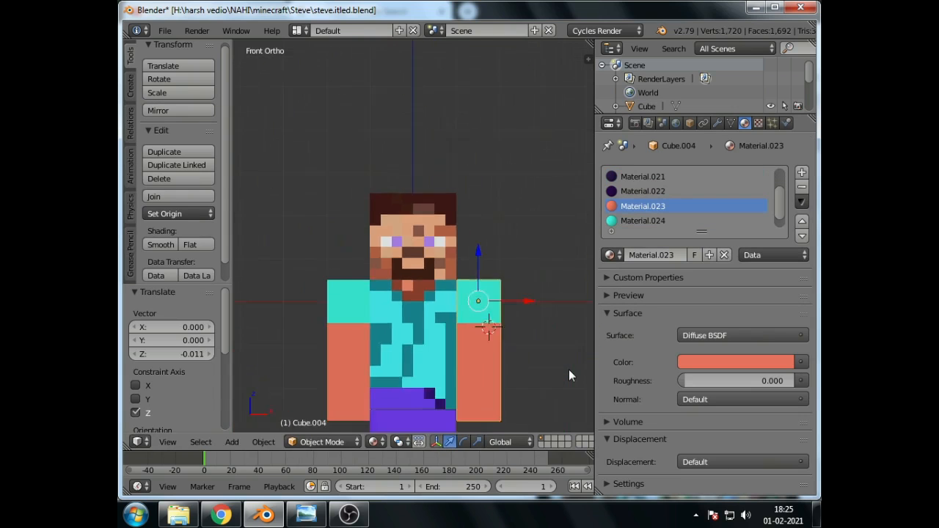
pyautogui.press('KP_Decimal')
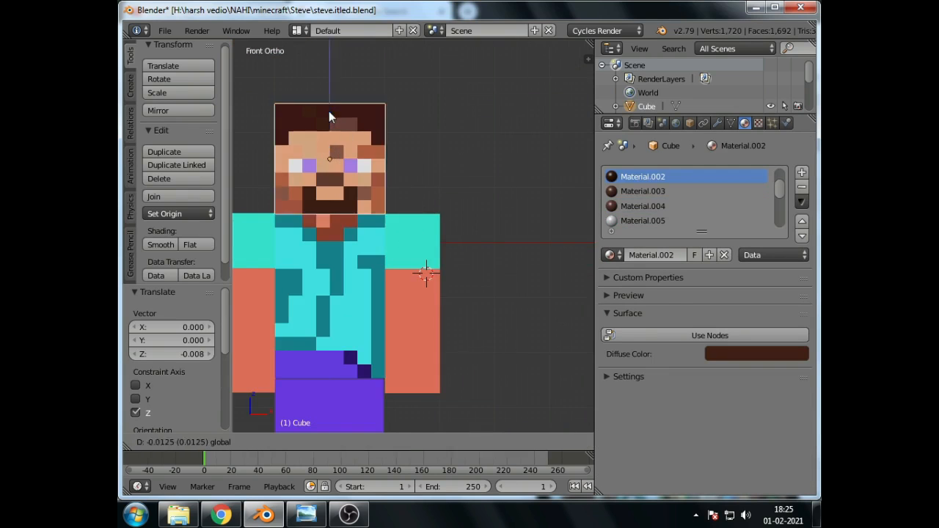
# - Align the negative X arm with the torso's edges in wireframe display, nudging it slightly into place
pyautogui.rightClick(426, 270)
pyautogui.press('KP_Decimal')
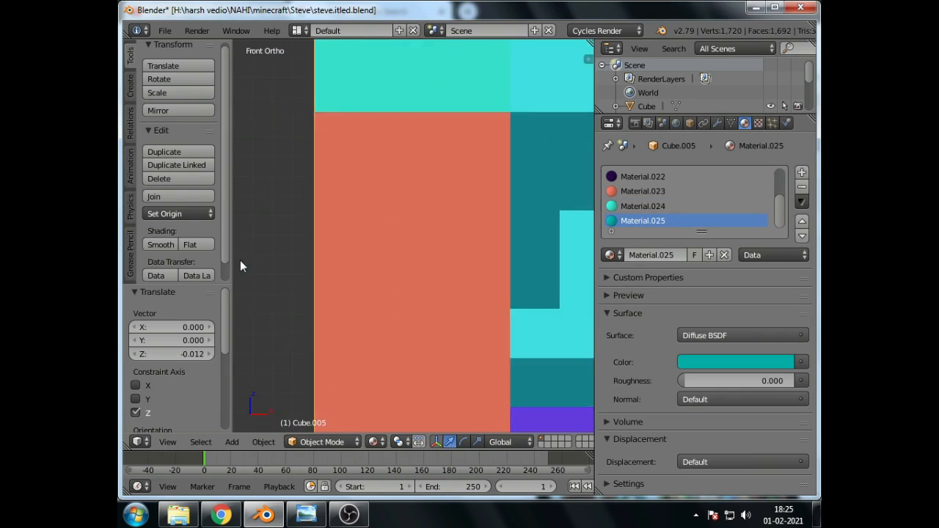
pyautogui.keyDown('shift'); pyautogui.scroll(14, 240, 260); pyautogui.keyUp('shift')
pyautogui.keyDown('ctrl'); pyautogui.scroll(2, 239, 260); pyautogui.keyUp('ctrl')
pyautogui.press('z')
pyautogui.moveTo(416, 250); pyautogui.dragTo(413, 249)
pyautogui.moveTo(367, 203); pyautogui.dragTo(413, 215)
# - Align the positive X arm with the torso in wireframe, moving it by -0.002 along Z
pyautogui.scroll(-6, 366, 205)
pyautogui.rightClick(575, 212)
pyautogui.press('KP_Decimal')
pyautogui.scroll(8, 575, 212)
pyautogui.keyDown('shift'); pyautogui.scroll(20, 575, 212); pyautogui.keyUp('shift')
pyautogui.scroll(-10, 413, 215)
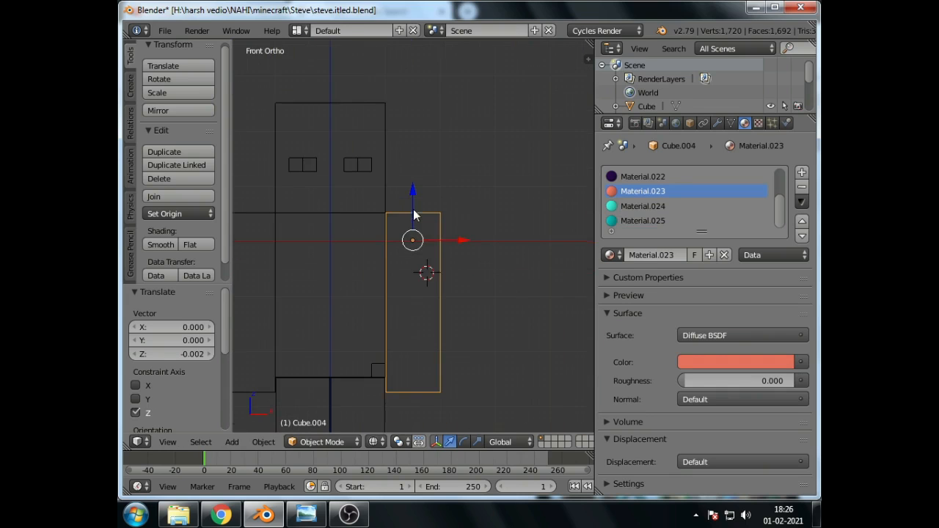
# - Inspect the assembled character in perspective with its colours shown and compare it with the Steve reference picture
pyautogui.scroll(-2, 417, 284)
pyautogui.keyDown('shift'); pyautogui.scroll(-4, 462, 378); pyautogui.keyUp('shift')
pyautogui.press('KP_6')
pyautogui.press('KP_8')
pyautogui.press('KP_8')
pyautogui.keyDown('shift'); pyautogui.scroll(4, 461, 377); pyautogui.keyUp('shift')
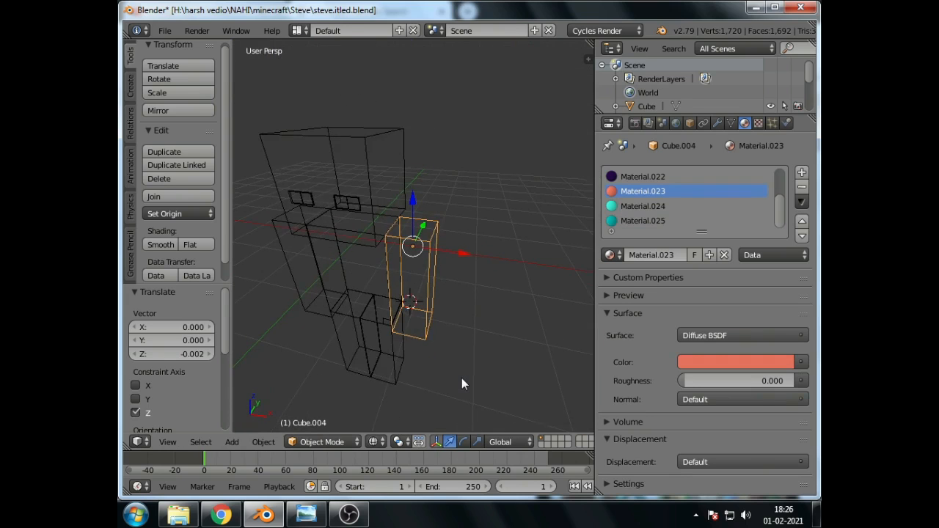
pyautogui.press('z')
pyautogui.click(221, 515)
pyautogui.click(221, 514)
pyautogui.click(306, 514)
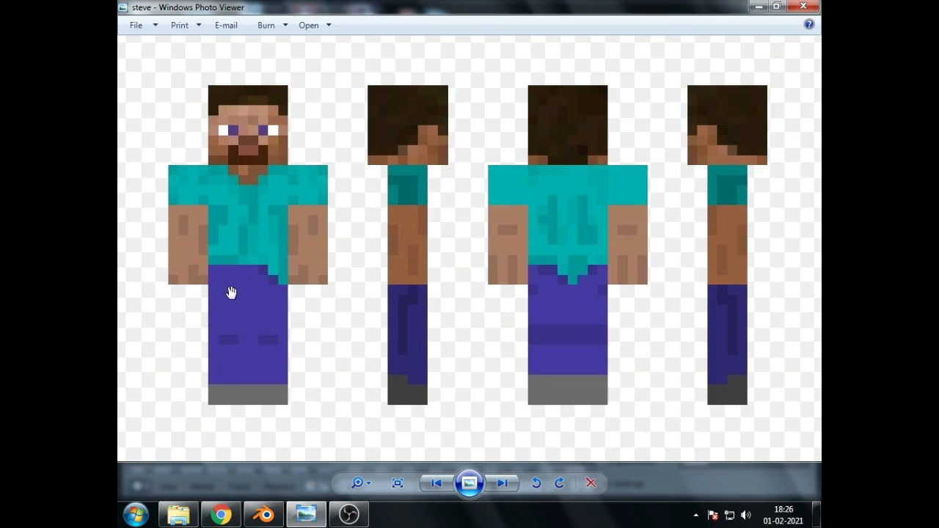
pyautogui.click(261, 516)
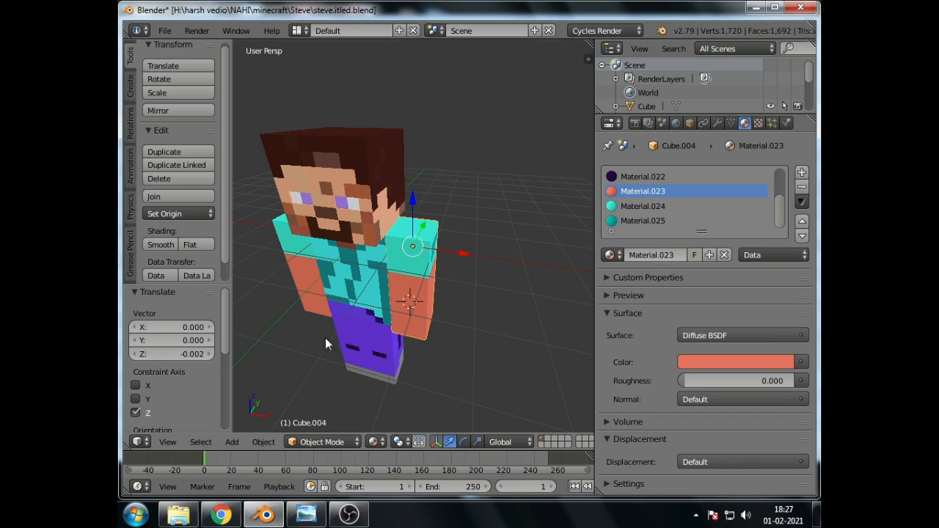
# - Recolour the sleeve's Material.024 to match the bright cyan of the torso shirt
pyautogui.press('KP_1')
pyautogui.press('KP_Decimal')
pyautogui.press('Tab')
pyautogui.click(759, 381)
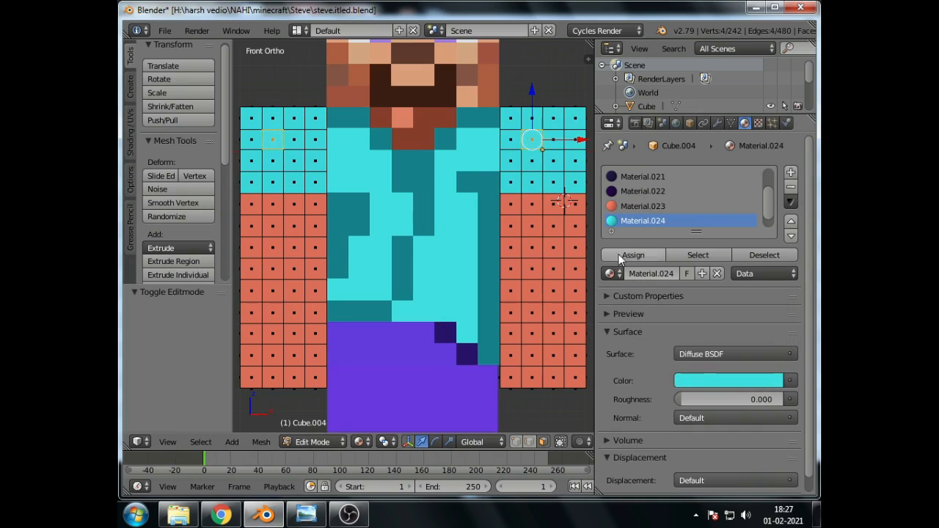
# - Add a dark teal material, Material.026, and assign it to the corner faces around the sleeve
pyautogui.keyDown('shift'); pyautogui.rightClick(512, 137); pyautogui.keyUp('shift')
pyautogui.press('ctrl+KP_1')
pyautogui.press('KP_8')
pyautogui.press('KP_8')
pyautogui.press('KP_8')
pyautogui.keyDown('shift'); pyautogui.rightClick(510, 153); pyautogui.keyUp('shift')
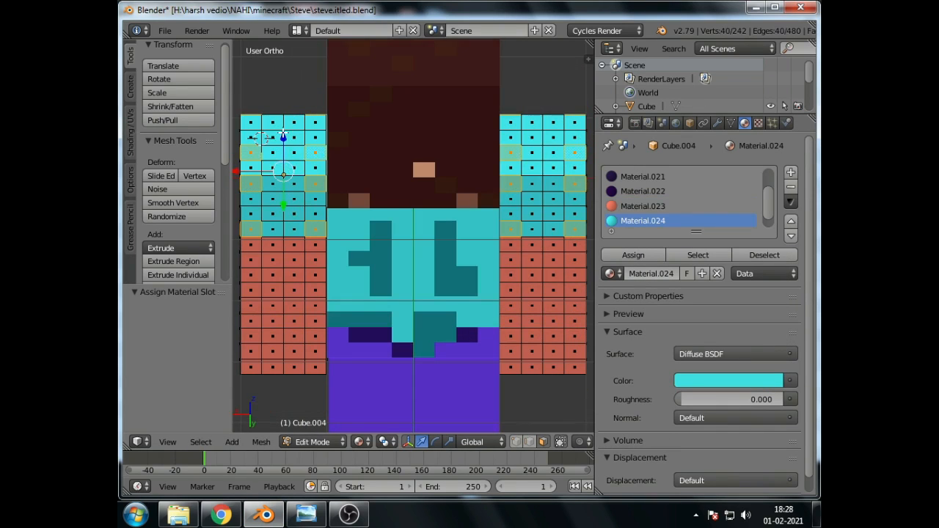
pyautogui.click(790, 171)
pyautogui.click(692, 273)
pyautogui.click(729, 380)
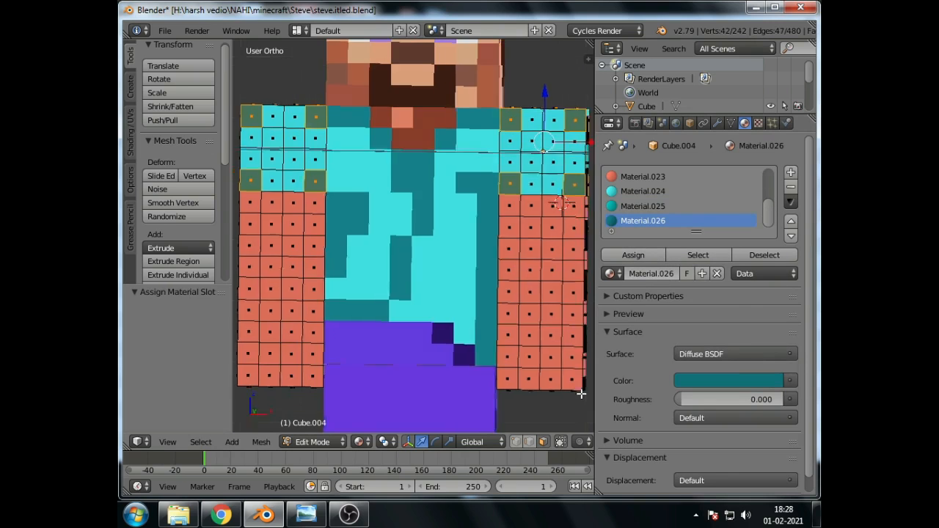
# - Match the purple trouser faces at the torso's lower edge to the leg's purple and assign the material
pyautogui.press('KP_1')
pyautogui.keyDown('shift'); pyautogui.scroll(-9, 450, 362); pyautogui.keyUp('shift')
pyautogui.press('Tab')
pyautogui.rightClick(427, 113)
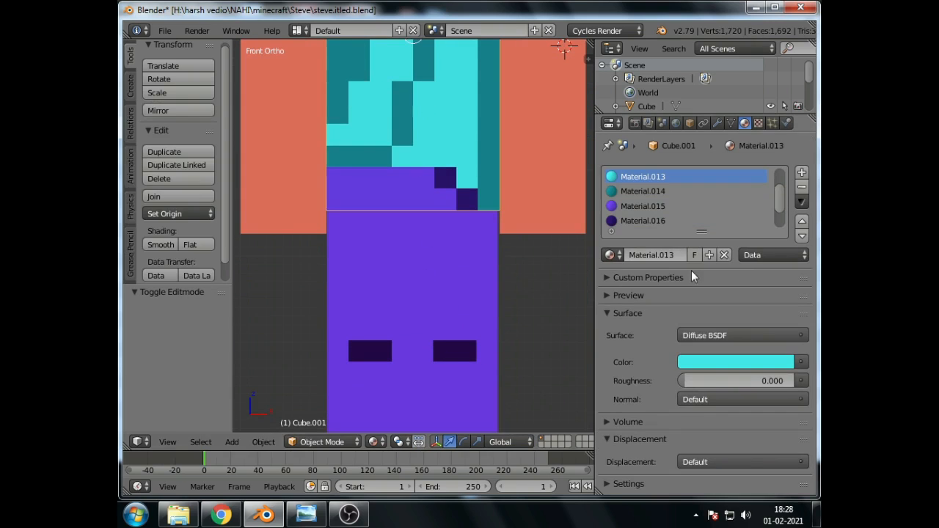
pyautogui.press('Tab')
pyautogui.rightClick(424, 198)
pyautogui.click(728, 379)
pyautogui.click(767, 312)
pyautogui.click(633, 255)
# - Match the dark purple waist faces on the torso to the colour of the dark leg patches
pyautogui.rightClick(466, 202)
pyautogui.click(728, 380)
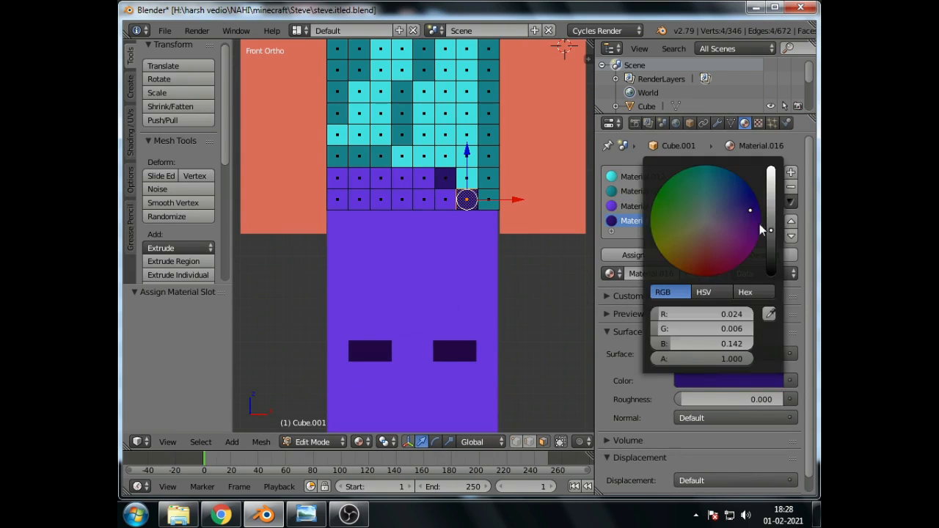
pyautogui.click(767, 312)
pyautogui.click(474, 346)
pyautogui.scroll(-3, 502, 235)
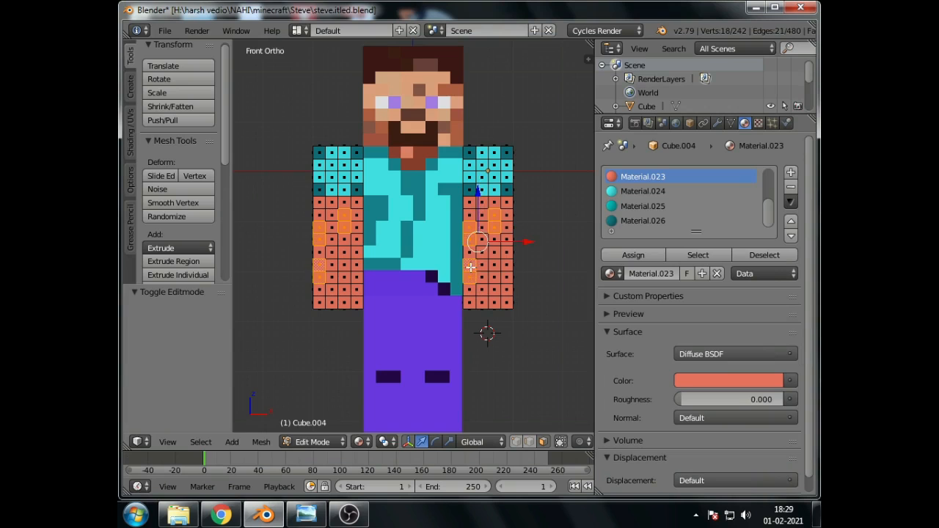
# - Move the positive X arm outward along X to expose the sides facing the torso
pyautogui.moveTo(509, 260)
pyautogui.mouseDown(button='middle')
pyautogui.moveTo(441, 250)
pyautogui.moveTo(519, 249)
pyautogui.mouseUp(button='middle')
pyautogui.press('Tab')
pyautogui.moveTo(531, 170); pyautogui.dragTo(556, 170)
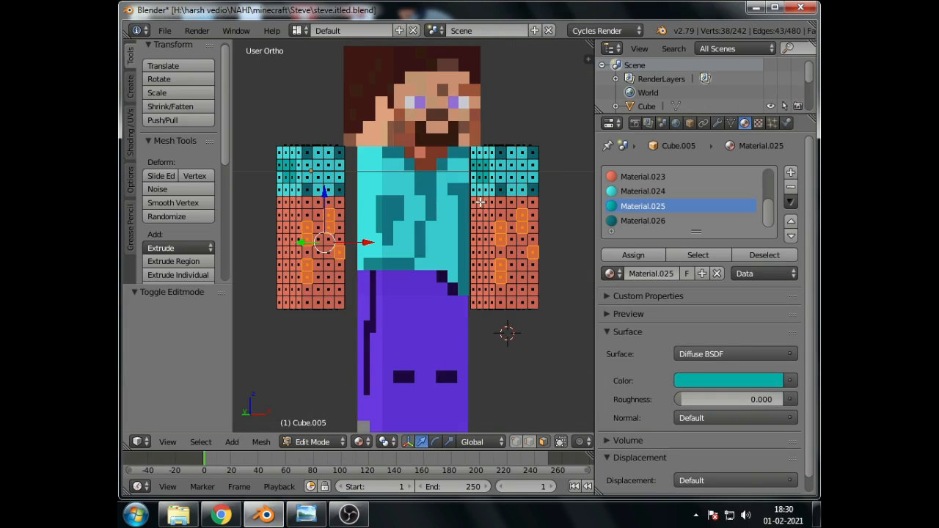
# - Select scattered skin faces around the forearm and give them a new brown shading material
pyautogui.press('KP_6')
pyautogui.press('KP_6')
pyautogui.press('KP_6')
pyautogui.press('KP_6')
pyautogui.press('KP_4')
pyautogui.press('KP_4')
pyautogui.press('KP_4')
pyautogui.press('KP_4')
pyautogui.press('KP_4')
pyautogui.press('KP_4')
pyautogui.keyDown('shift'); pyautogui.rightClick(339, 239); pyautogui.keyUp('shift')
pyautogui.keyDown('shift'); pyautogui.rightClick(339, 251); pyautogui.keyUp('shift')
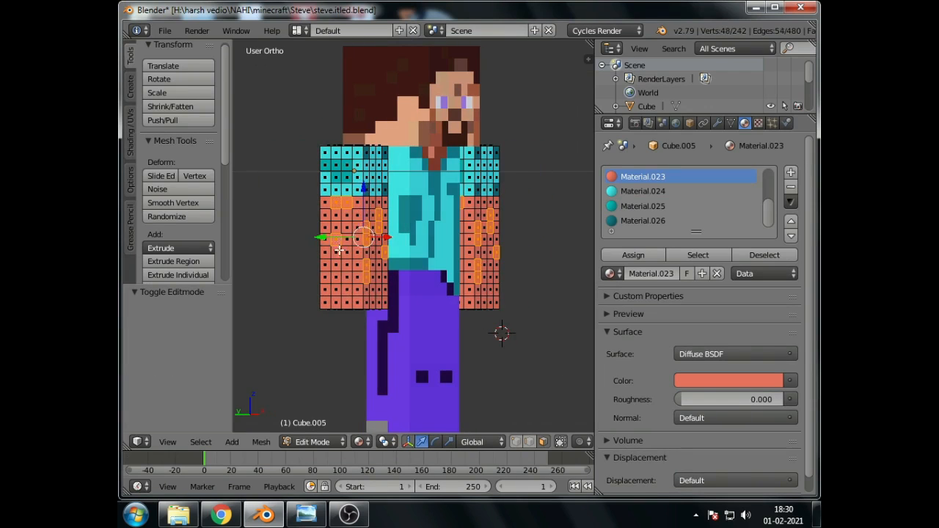
pyautogui.keyDown('shift'); pyautogui.rightClick(347, 303); pyautogui.keyUp('shift')
pyautogui.press('KP_1')
pyautogui.click(789, 173)
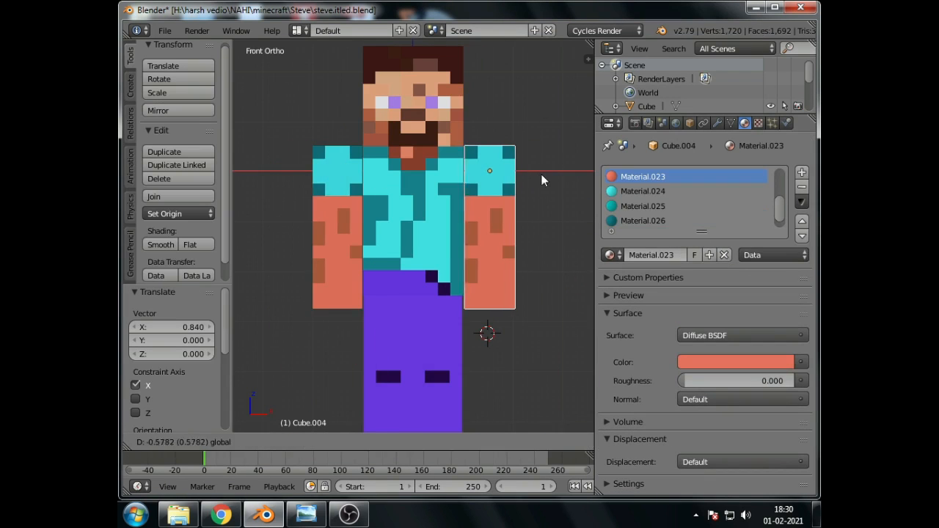
# - Move the positive X arm by -0.606 along X back against the torso and check the side and front views
pyautogui.click(543, 276)
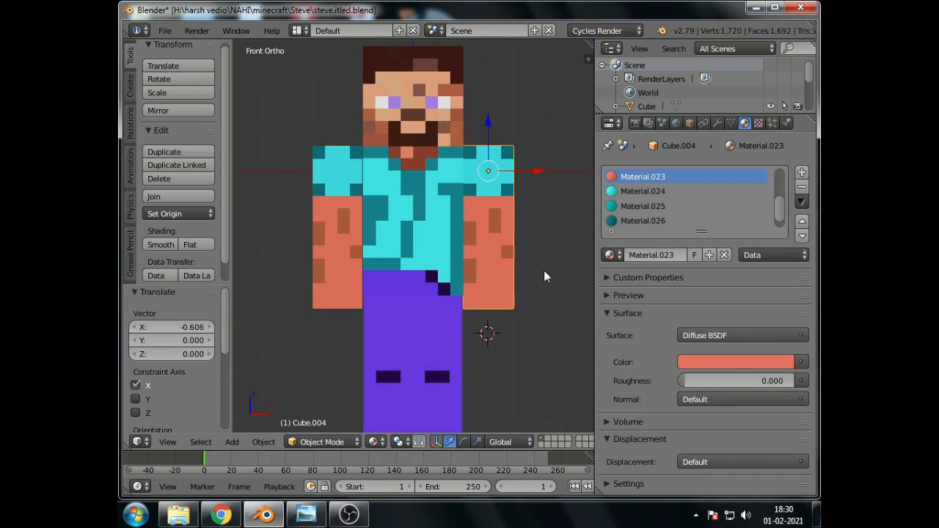
pyautogui.click(503, 356)
pyautogui.scroll(-2, 503, 356)
pyautogui.press('KP_3')
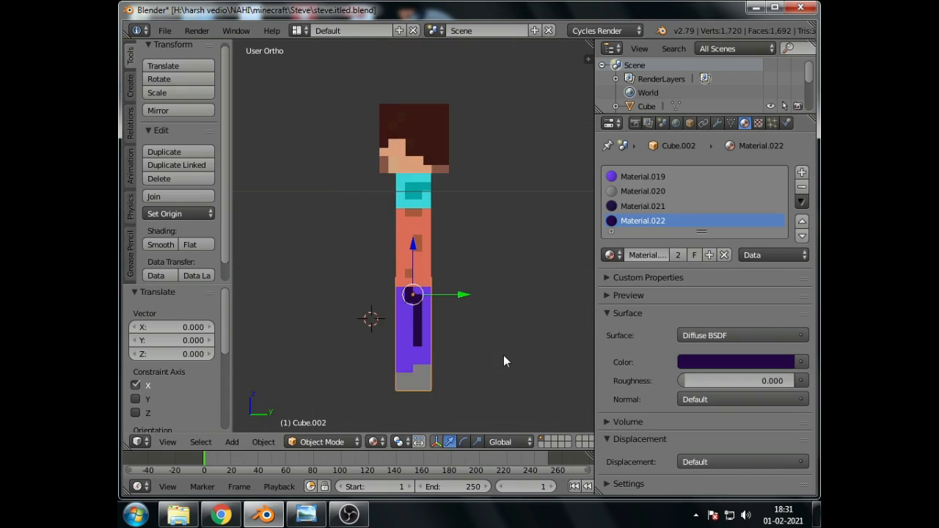
pyautogui.press('KP_1')
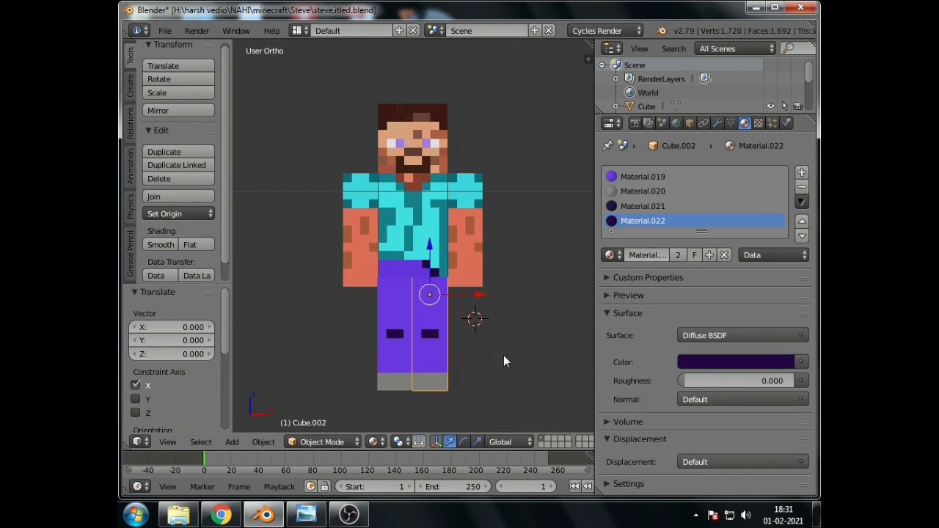
# - Save the finished Steve model file
pyautogui.click(165, 30)
pyautogui.click(176, 139)
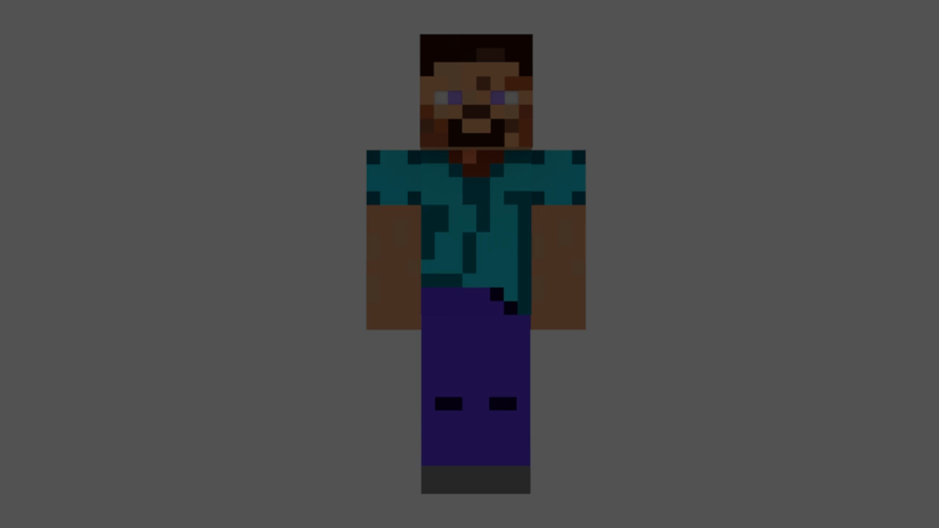